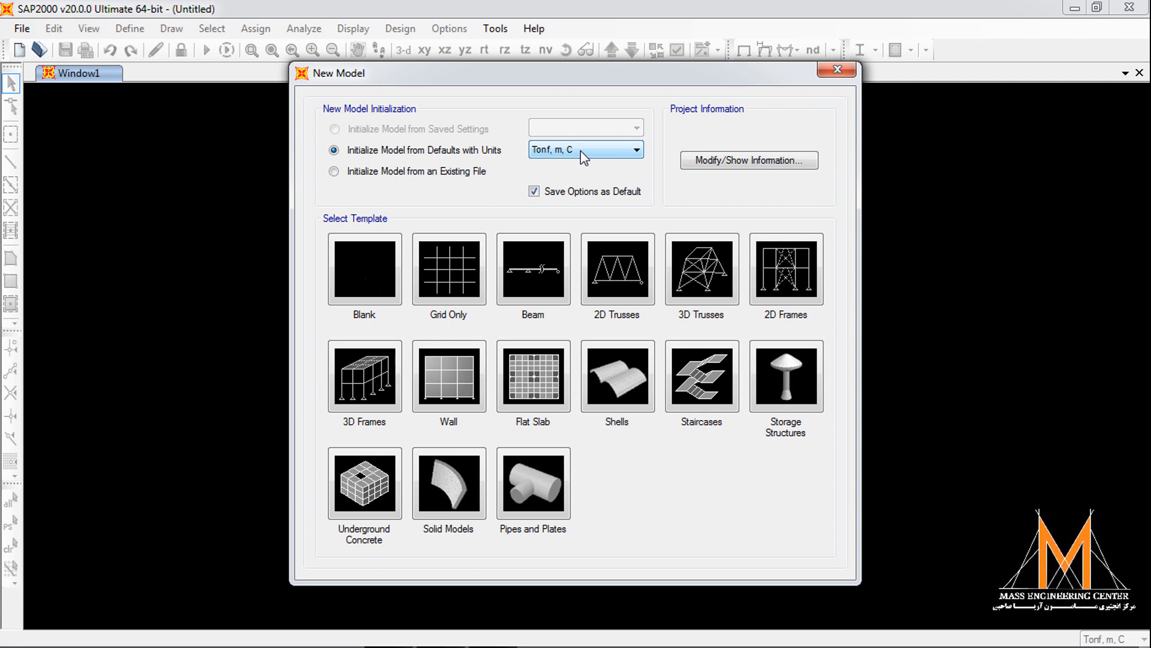
# - Start a new model from the Beam template with the units set to Tonf, m, C
pyautogui.click(580, 150)
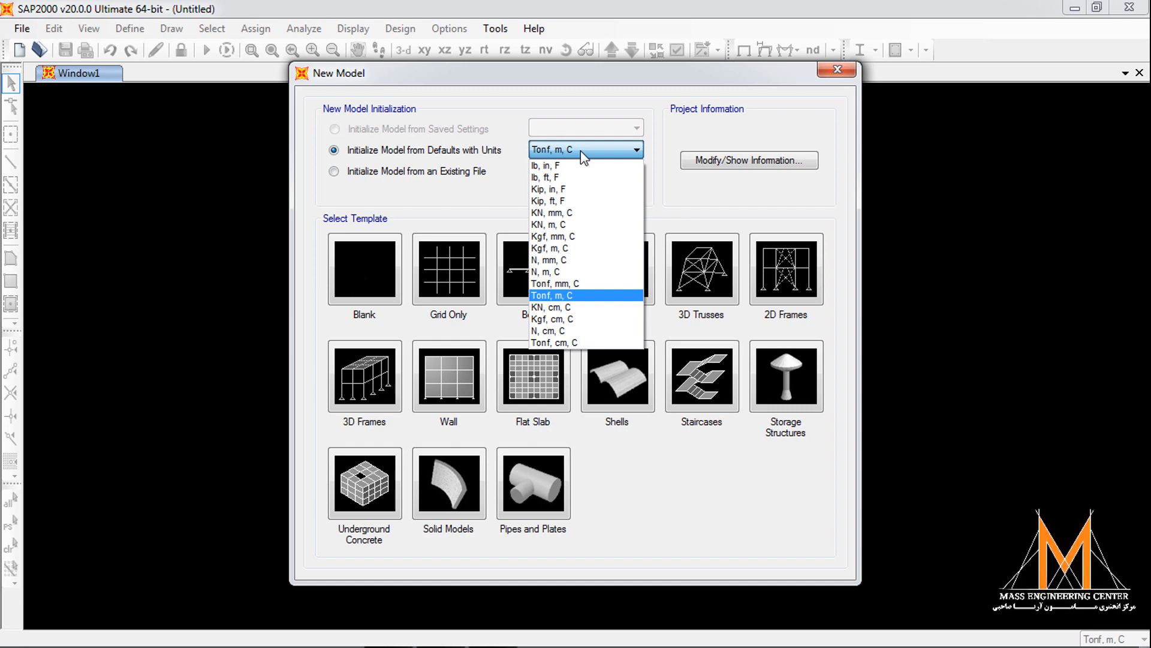
pyautogui.click(580, 149)
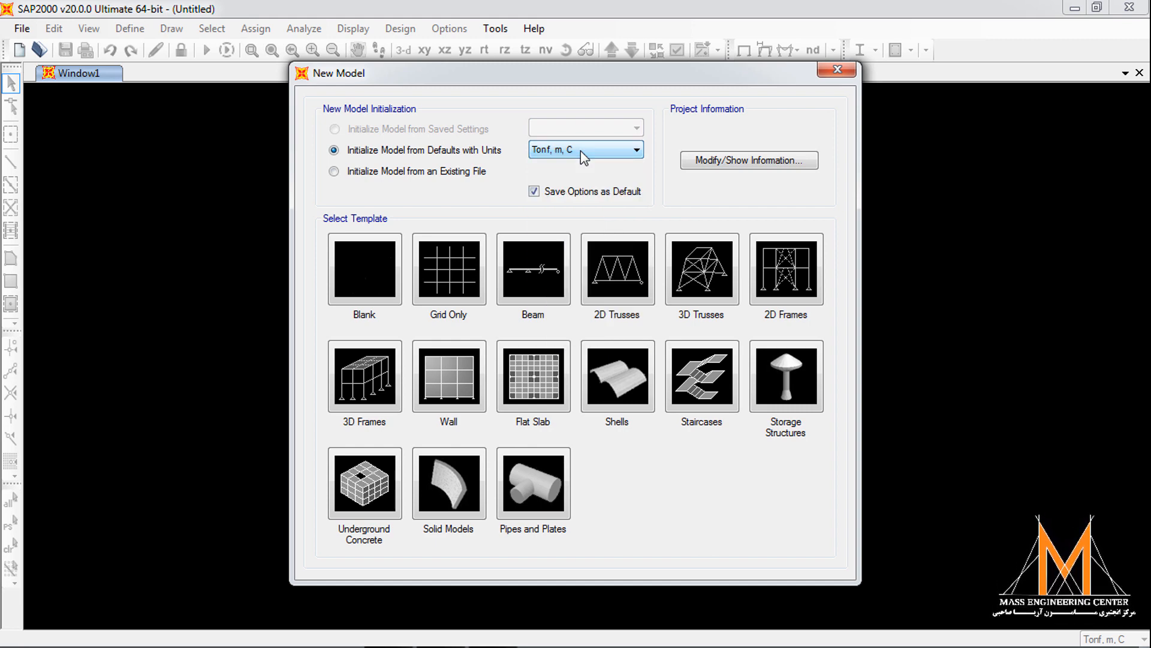
pyautogui.click(533, 271)
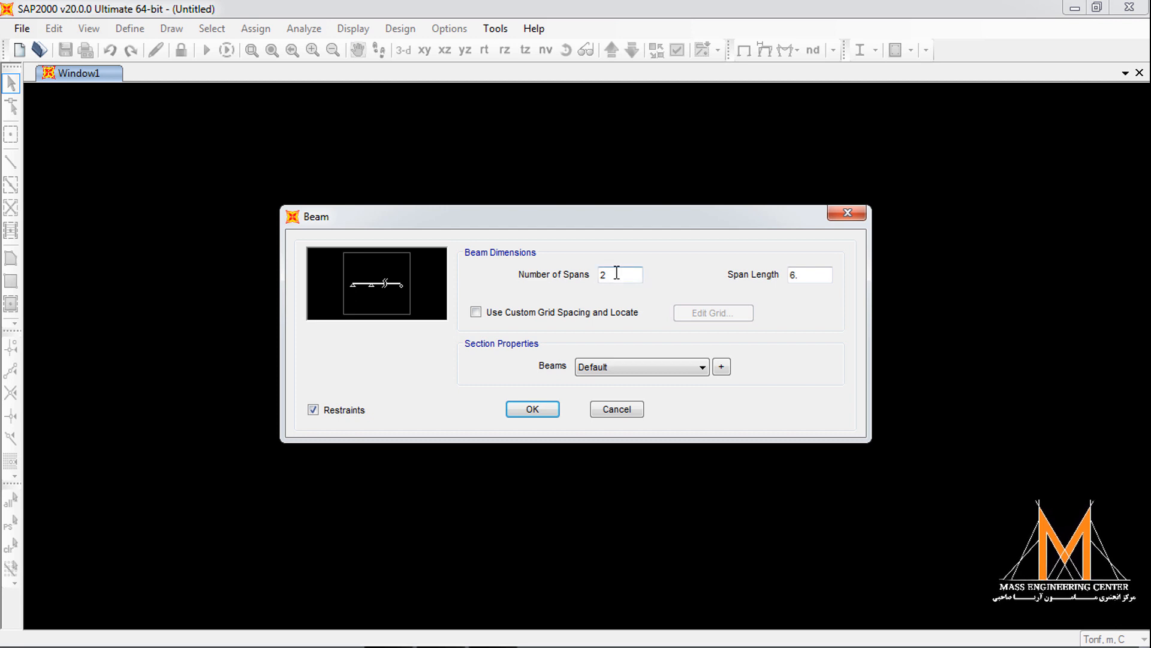
# - Create the beam with 1 span and a span length of 10 m, using the default section and restraints
pyautogui.click(624, 274)
pyautogui.moveTo(625, 274); pyautogui.dragTo(564, 274)
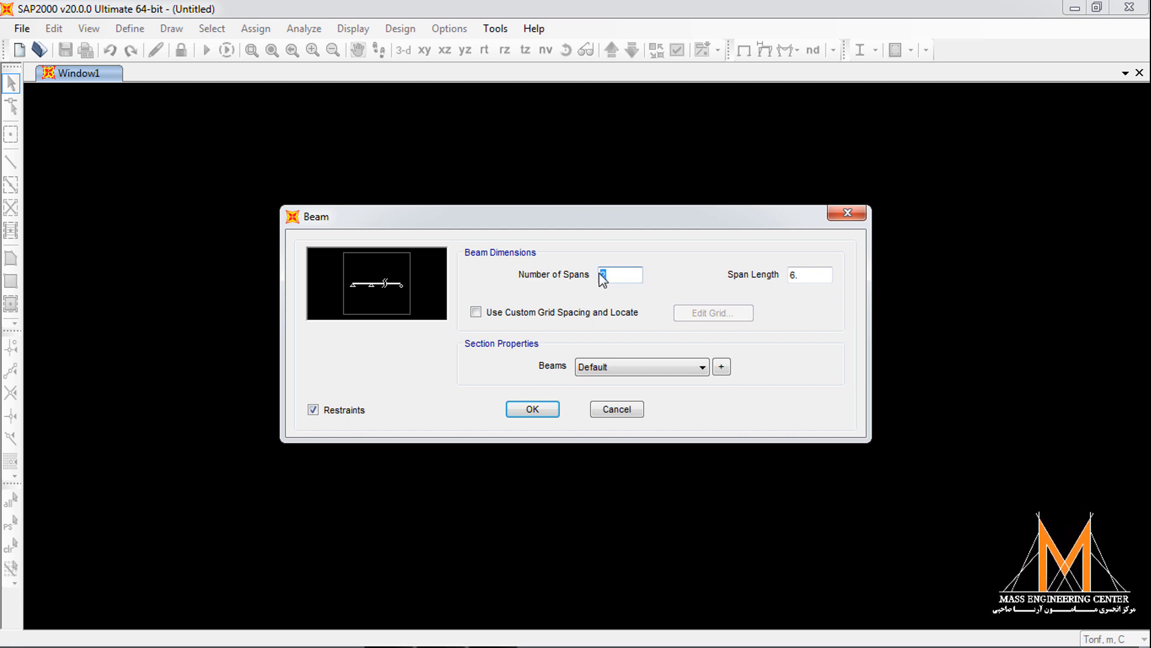
pyautogui.write('1')
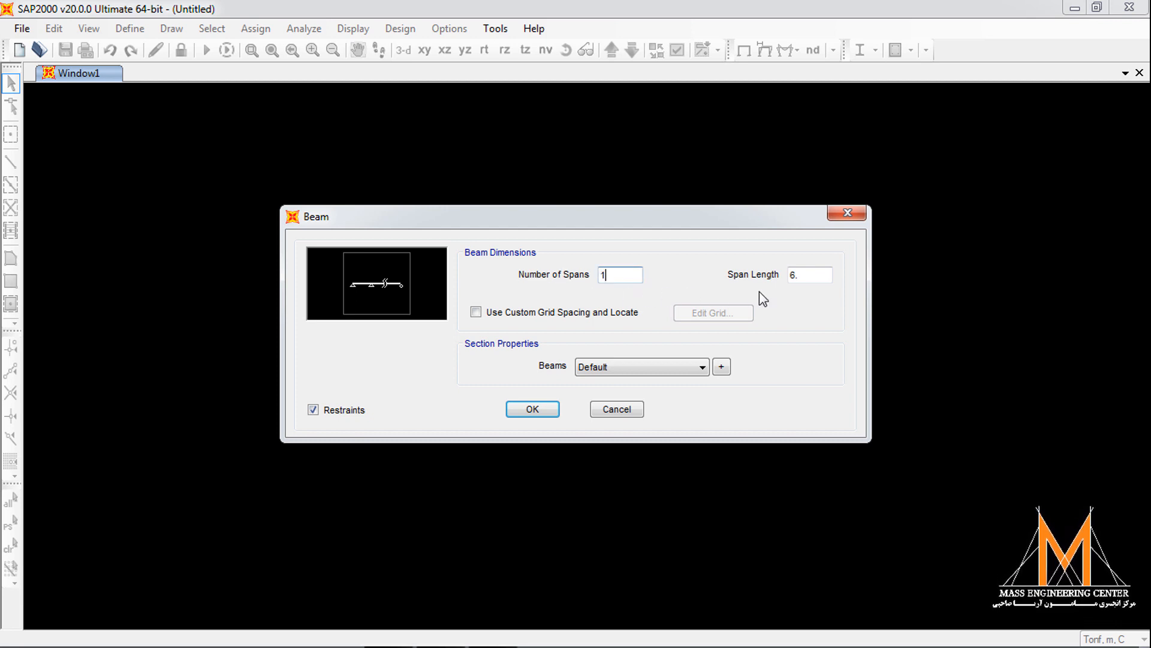
pyautogui.moveTo(816, 278); pyautogui.dragTo(769, 274)
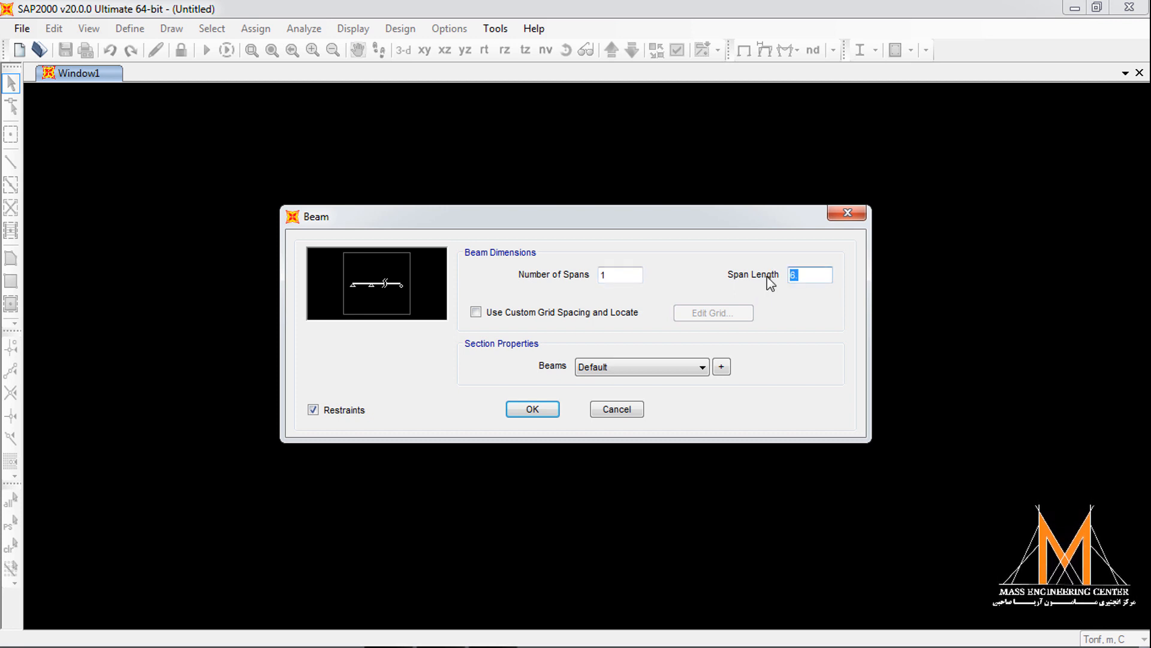
pyautogui.write('6.')
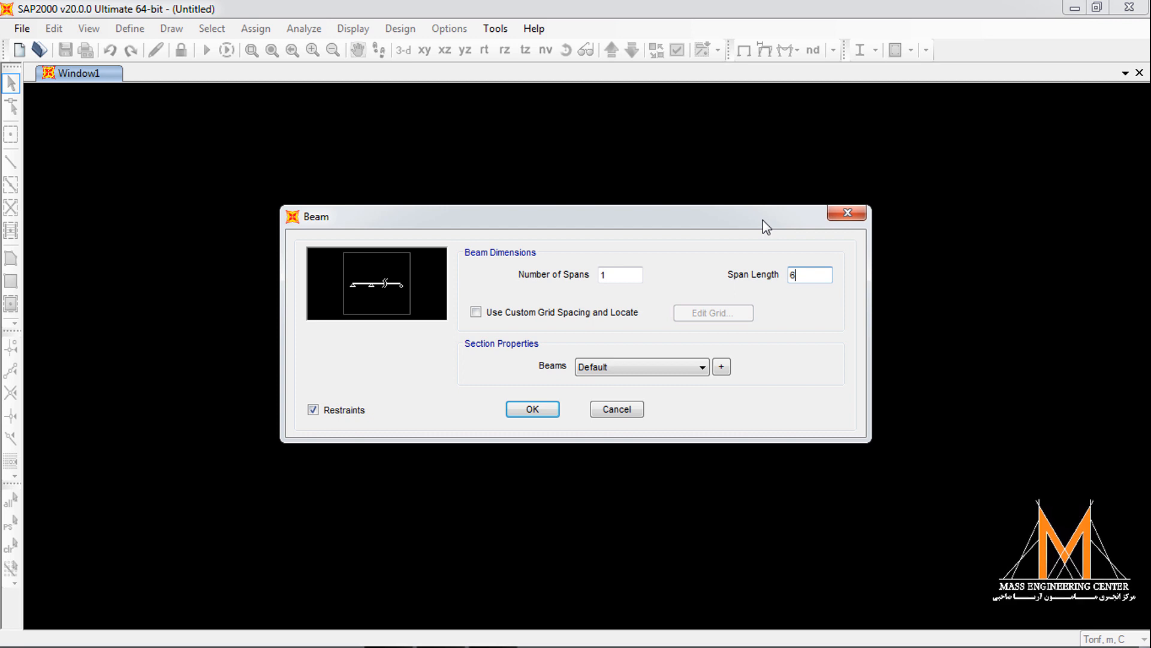
pyautogui.write('10')
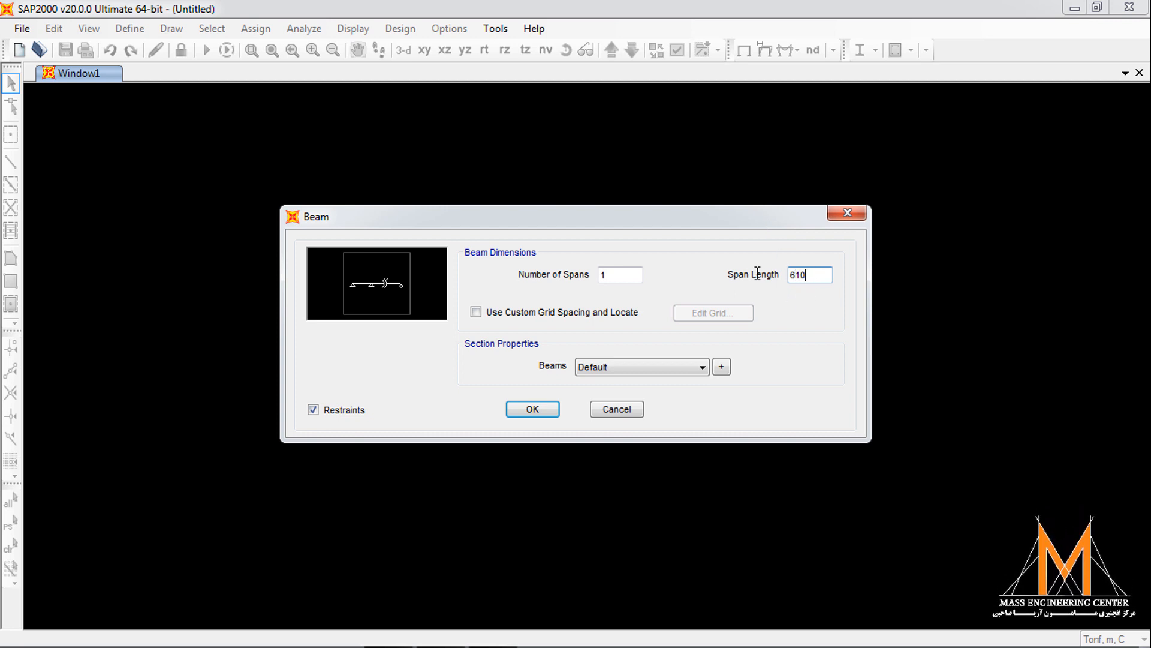
pyautogui.hotkey('shift', 'Home')
pyautogui.write('10')
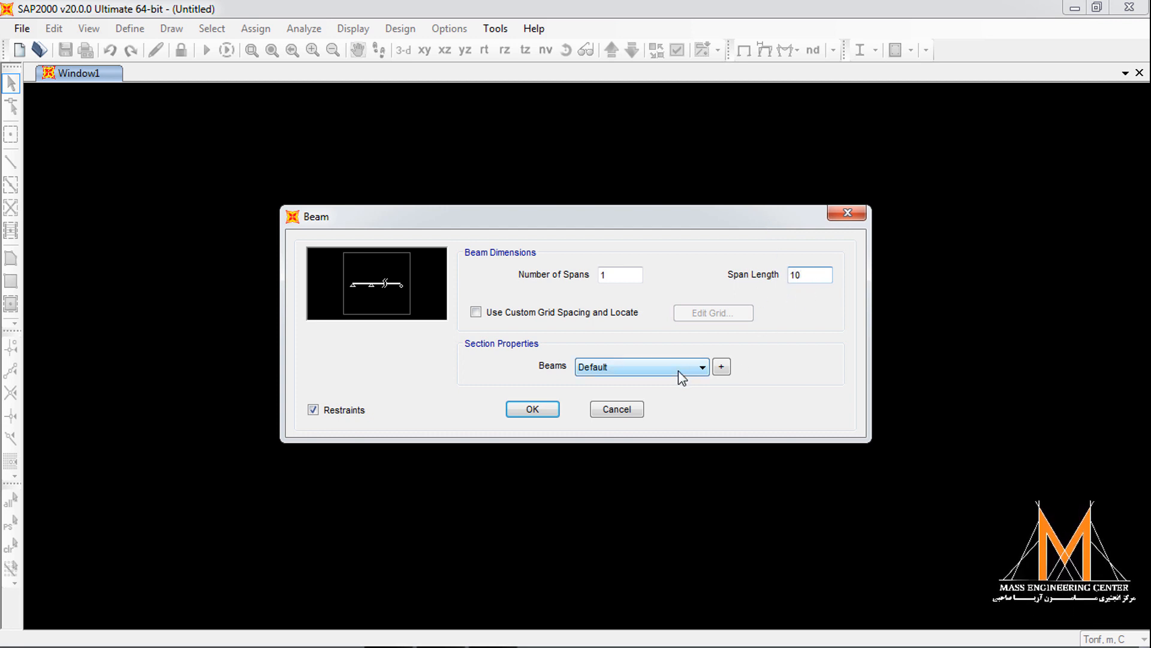
pyautogui.click(525, 410)
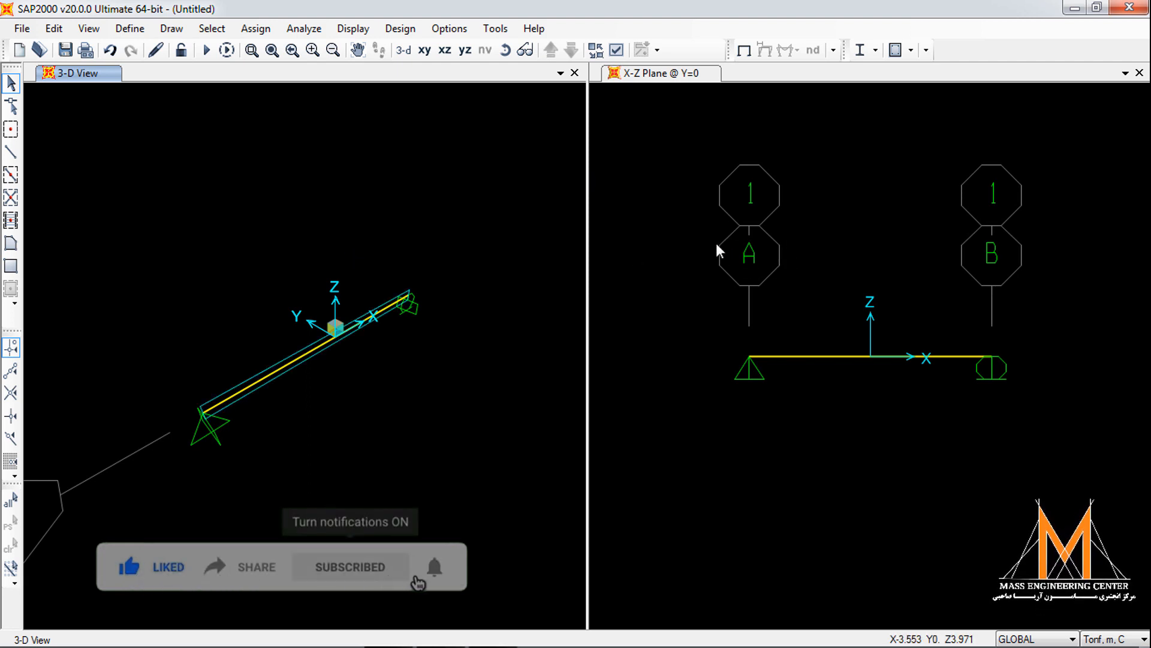
# - Close the 3-D view and enlarge the beam in the remaining X-Z plane view
pyautogui.click(575, 74)
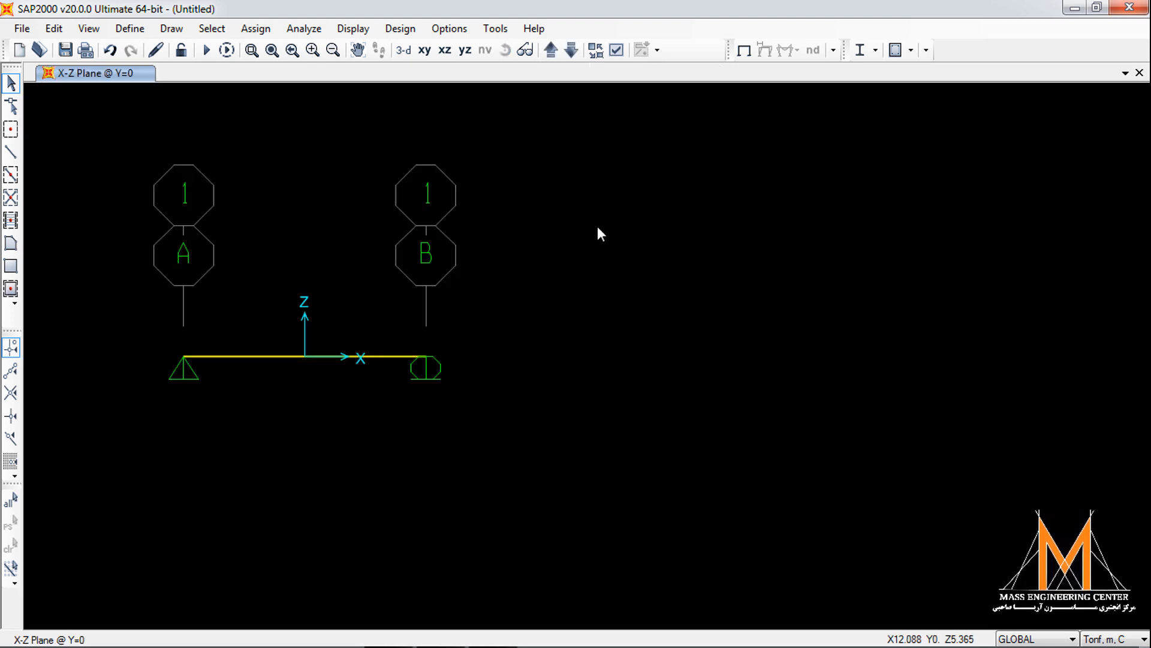
pyautogui.click(252, 50)
pyautogui.moveTo(114, 135); pyautogui.dragTo(495, 415)
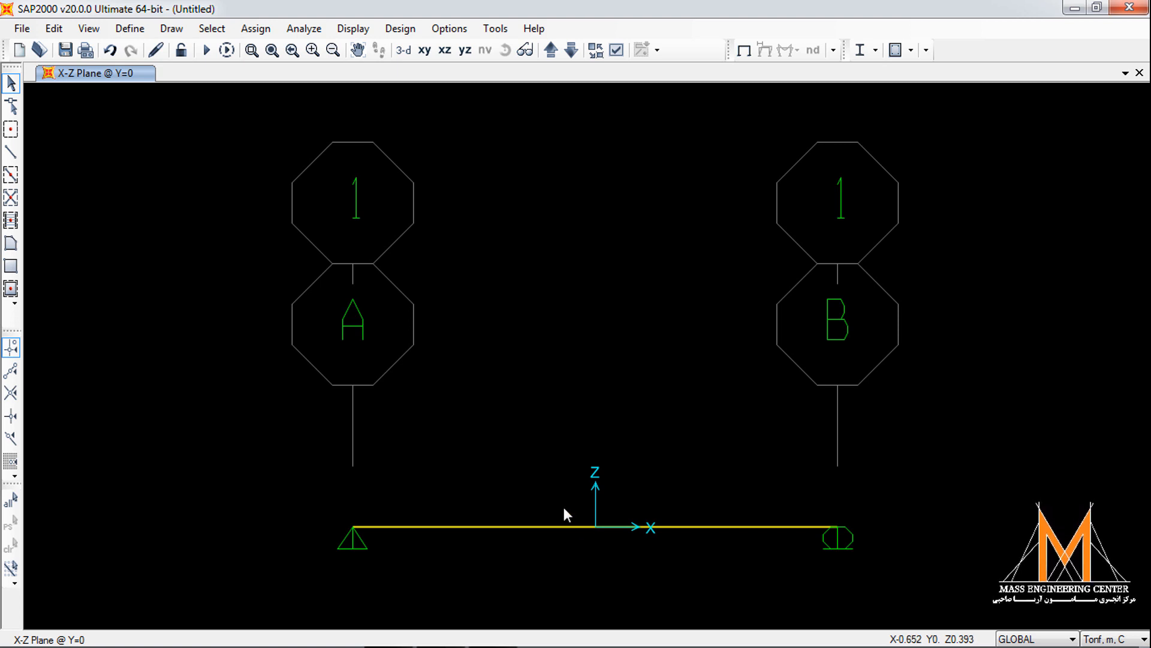
# - Modify the DEAD load pattern so its self weight multiplier is 0
pyautogui.click(129, 28)
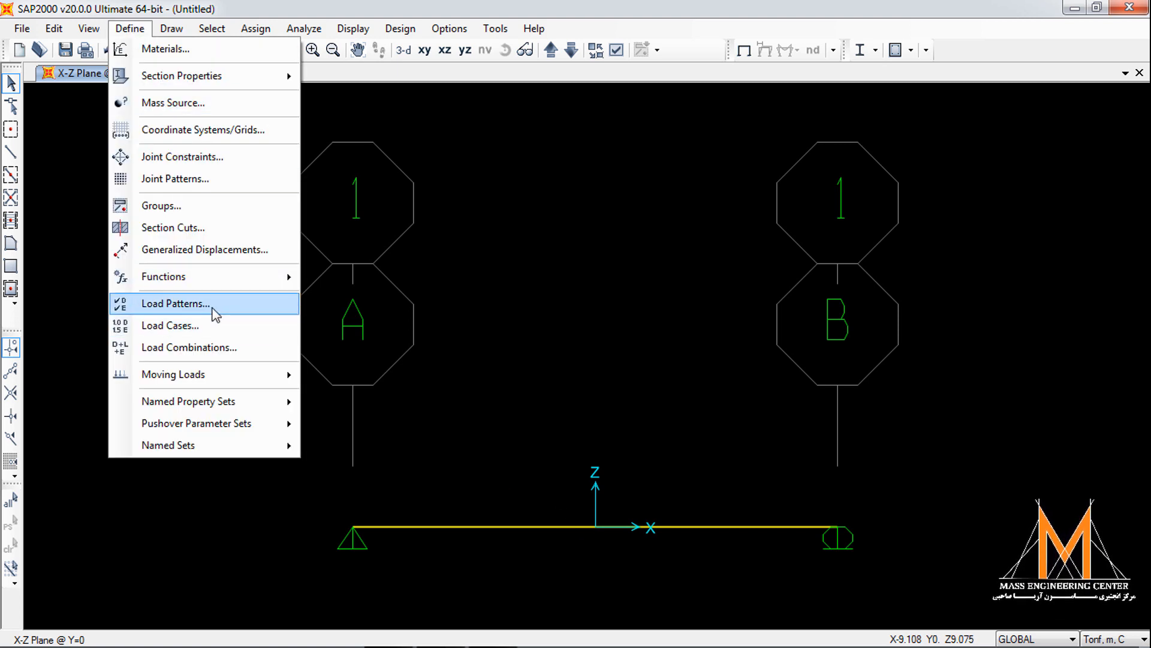
pyautogui.click(213, 307)
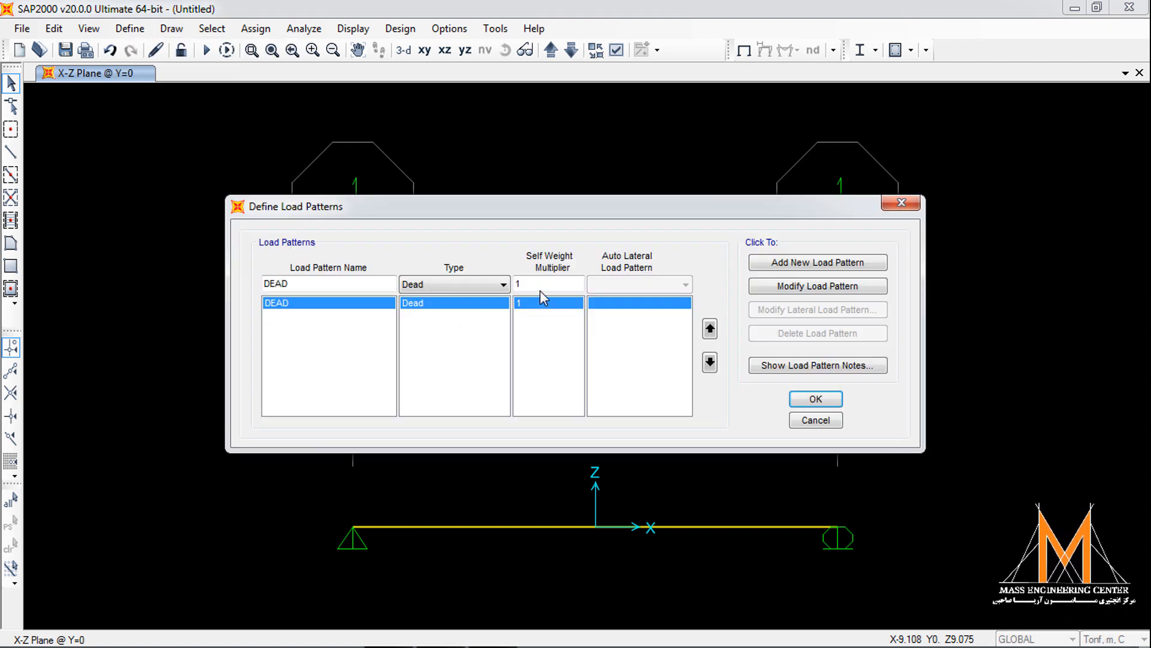
pyautogui.click(540, 290)
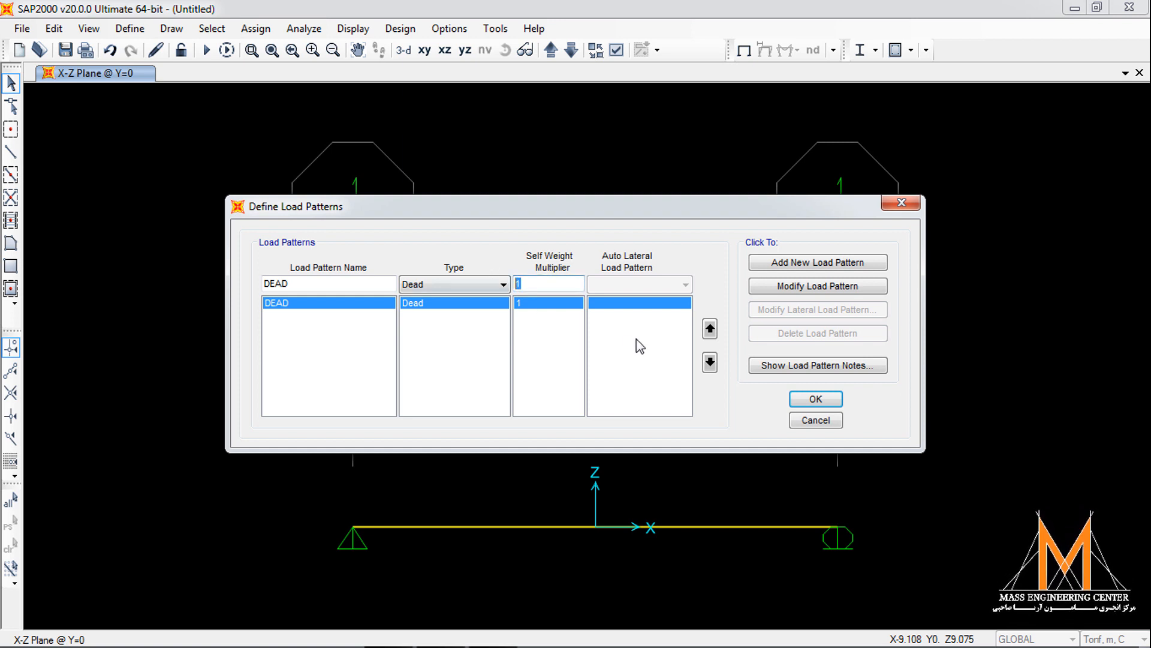
pyautogui.write('0')
pyautogui.click(791, 286)
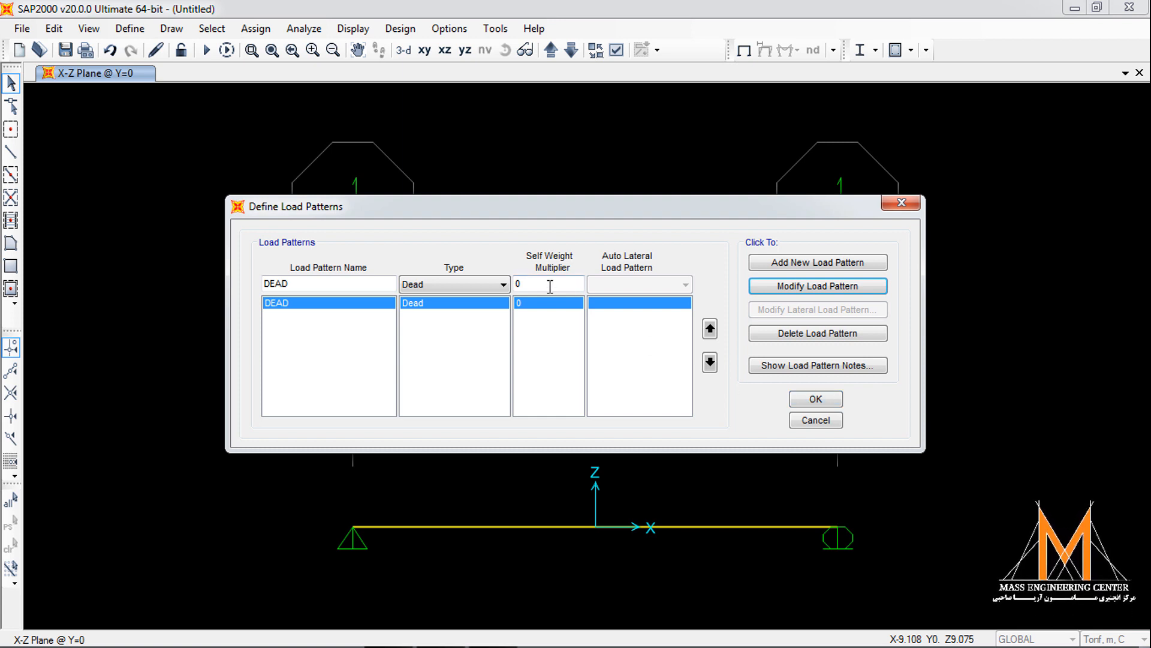
pyautogui.click(817, 399)
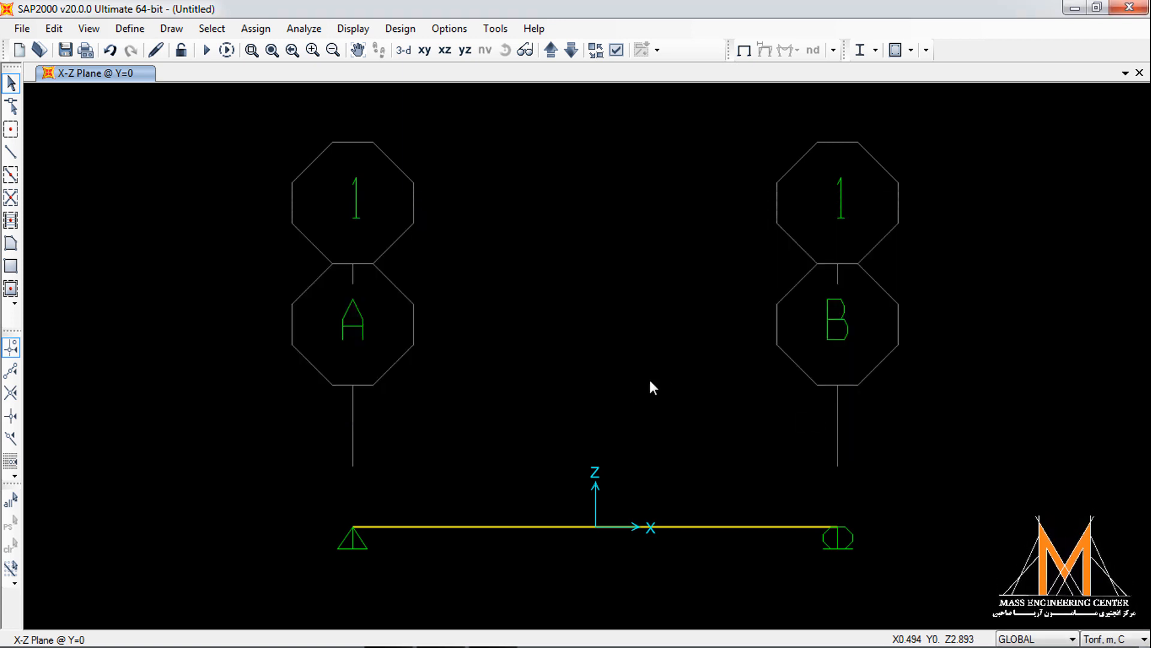
# - Select the beam and open the frame point load assignment for it, keeping the beam in sight
pyautogui.moveTo(667, 444); pyautogui.dragTo(520, 562)
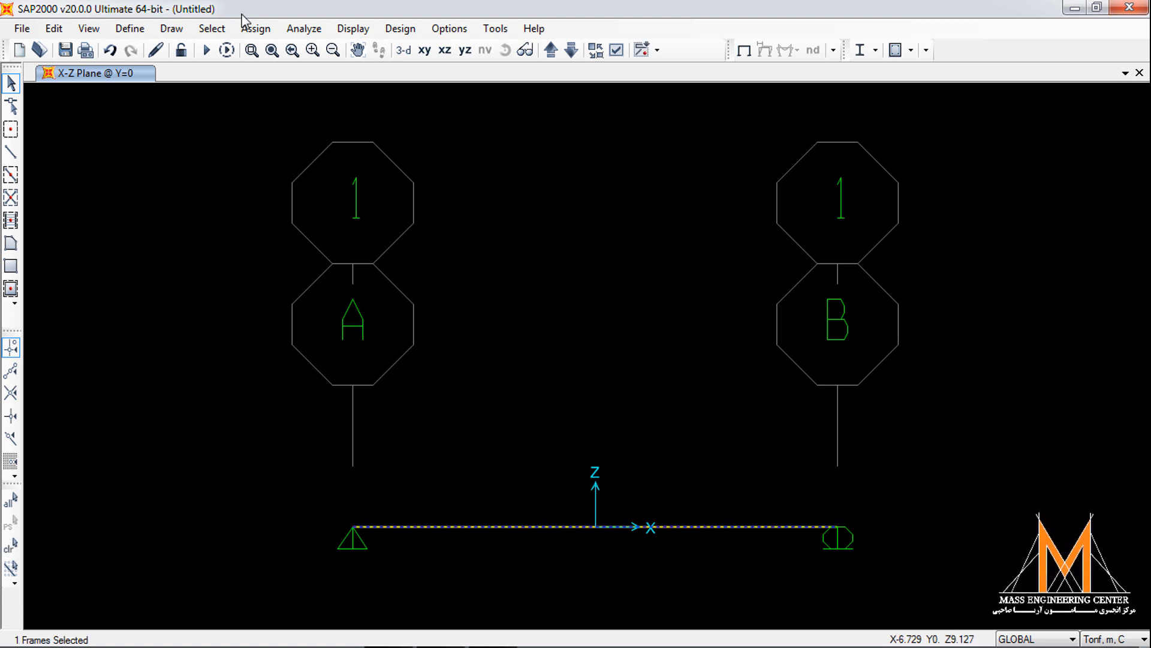
pyautogui.click(255, 28)
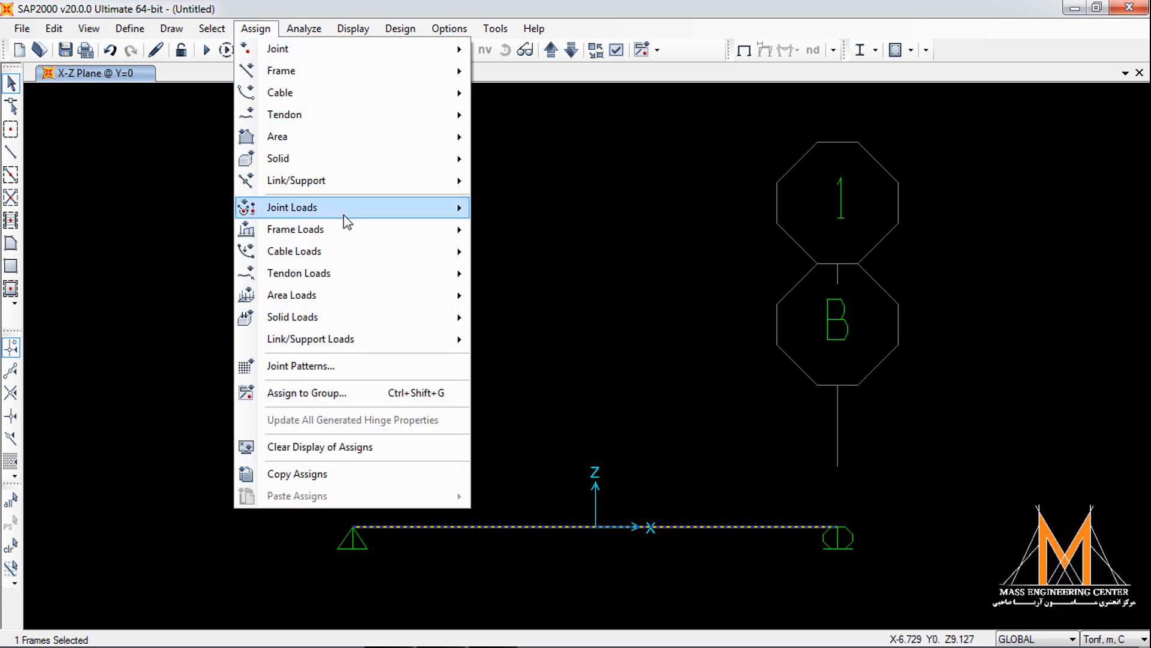
pyautogui.moveTo(355, 230)
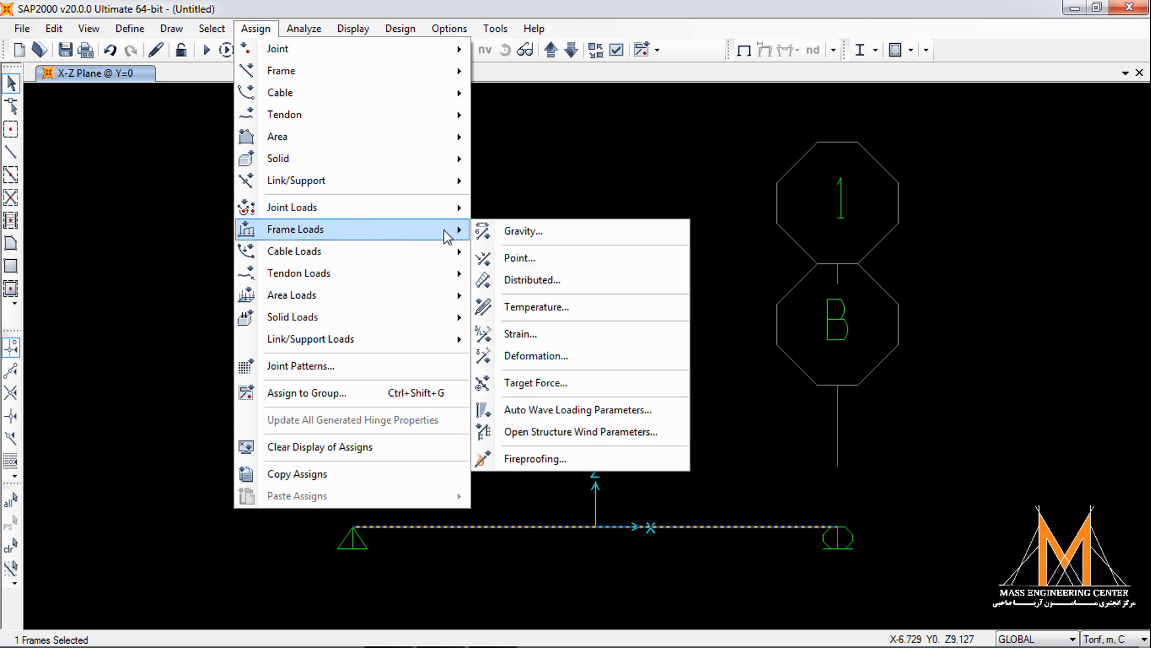
pyautogui.click(531, 264)
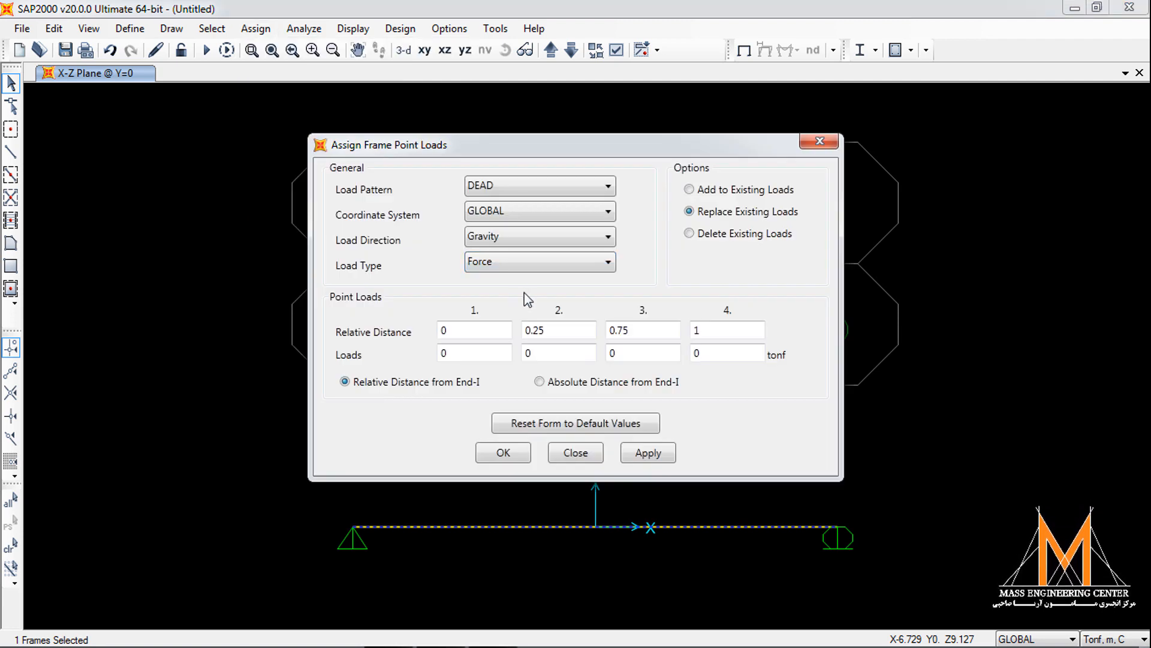
pyautogui.moveTo(423, 146); pyautogui.dragTo(399, 99)
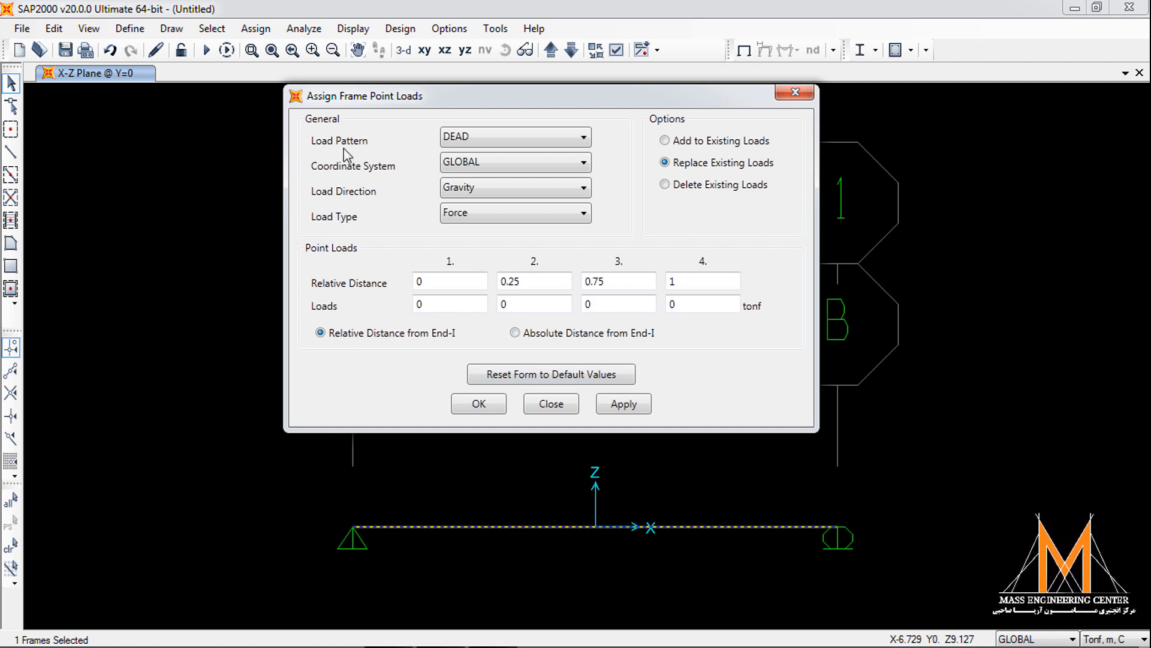
# - Review the available load patterns and coordinate systems for the point loads, keeping DEAD and GLOBAL
pyautogui.click(478, 139)
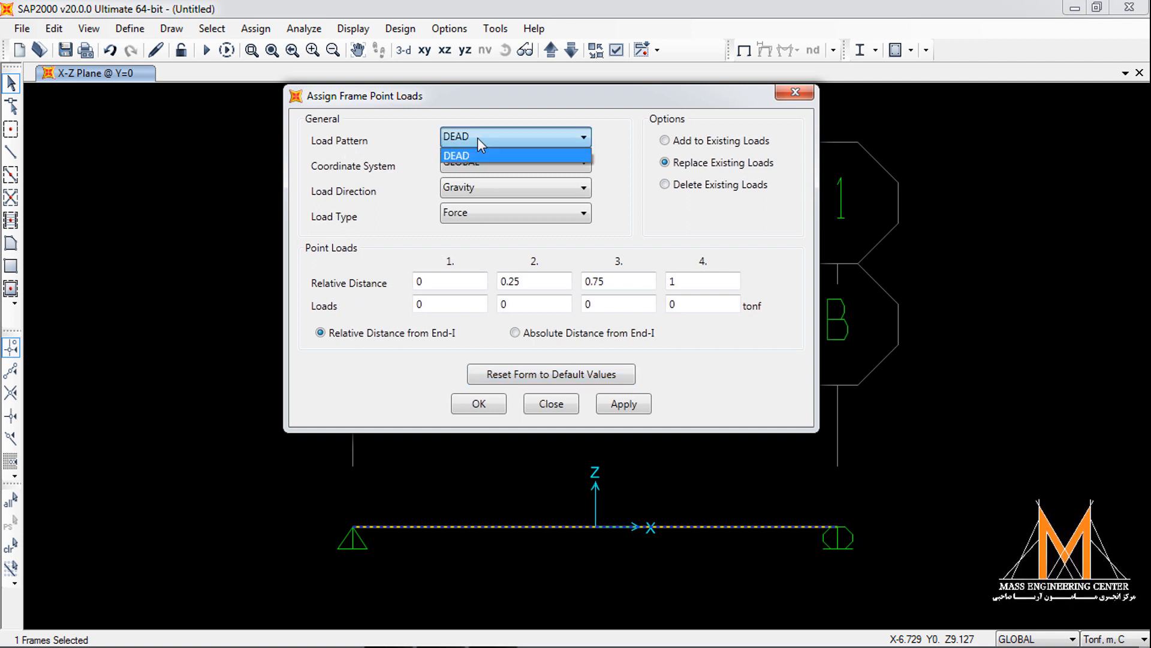
pyautogui.click(478, 139)
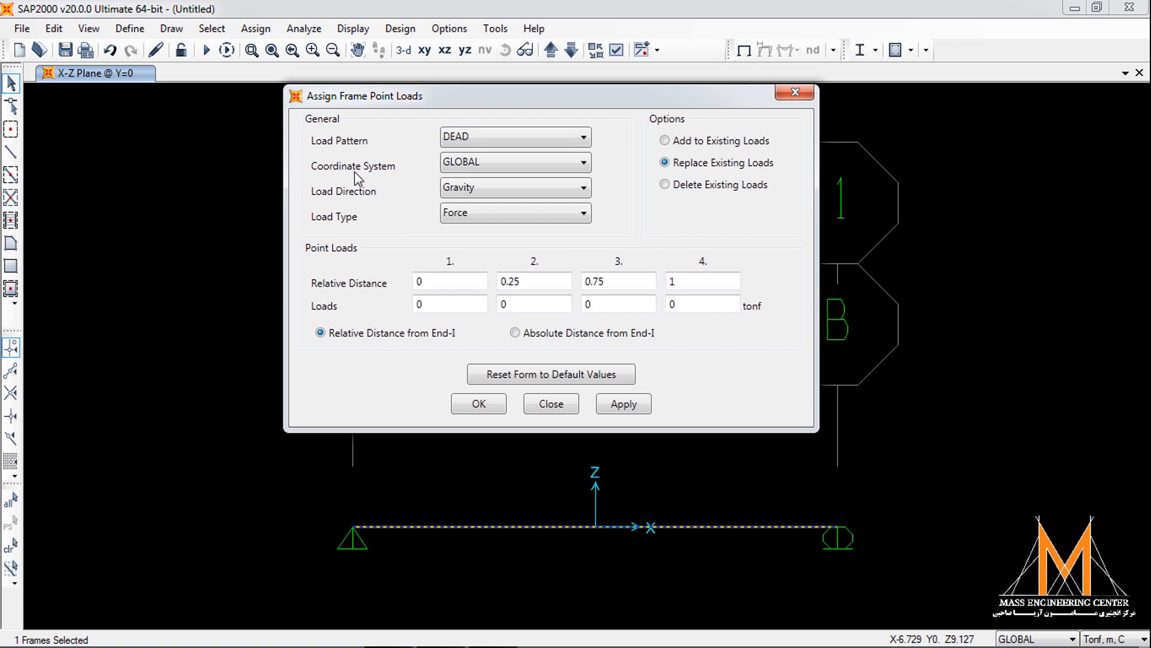
pyautogui.click(480, 163)
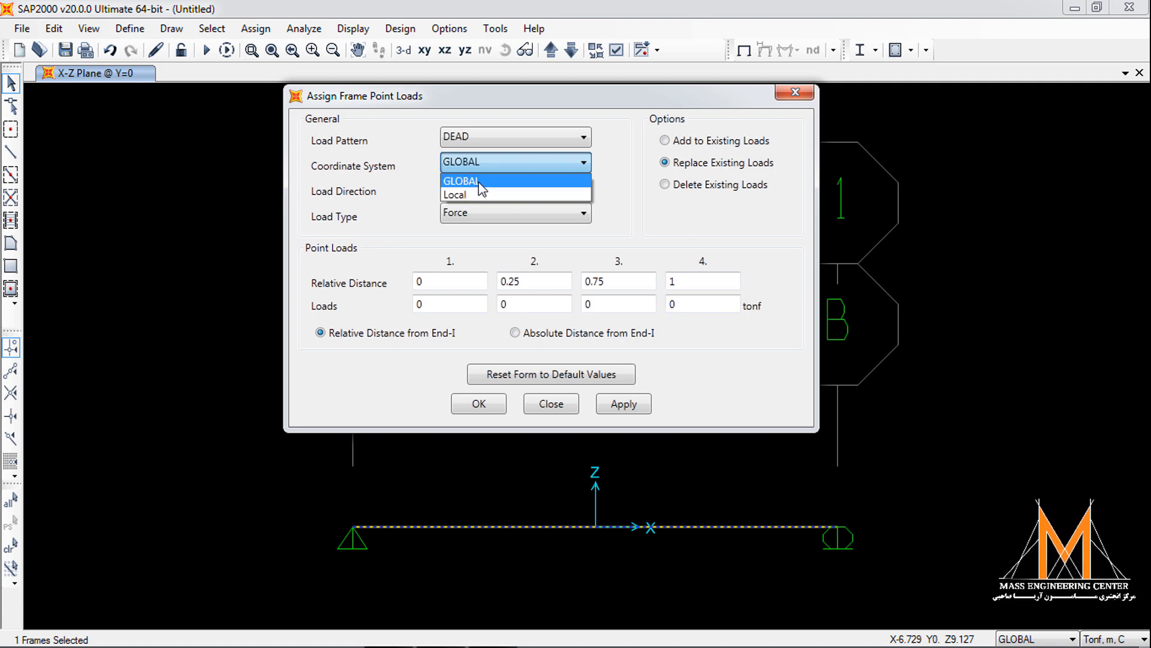
pyautogui.click(480, 181)
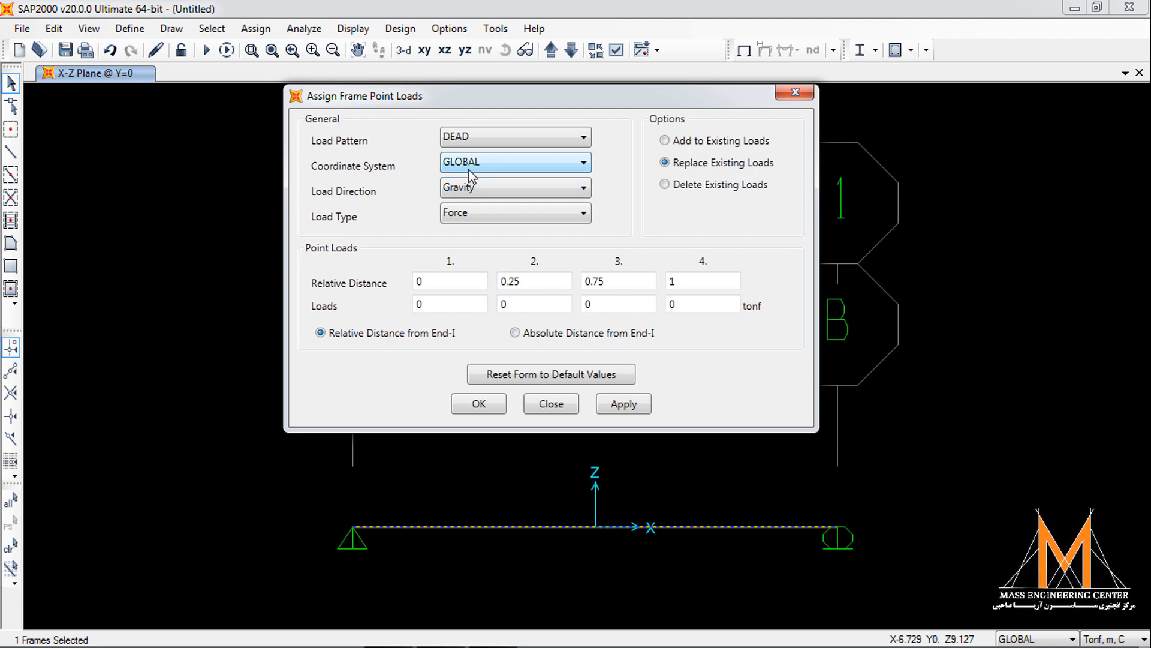
pyautogui.click(469, 169)
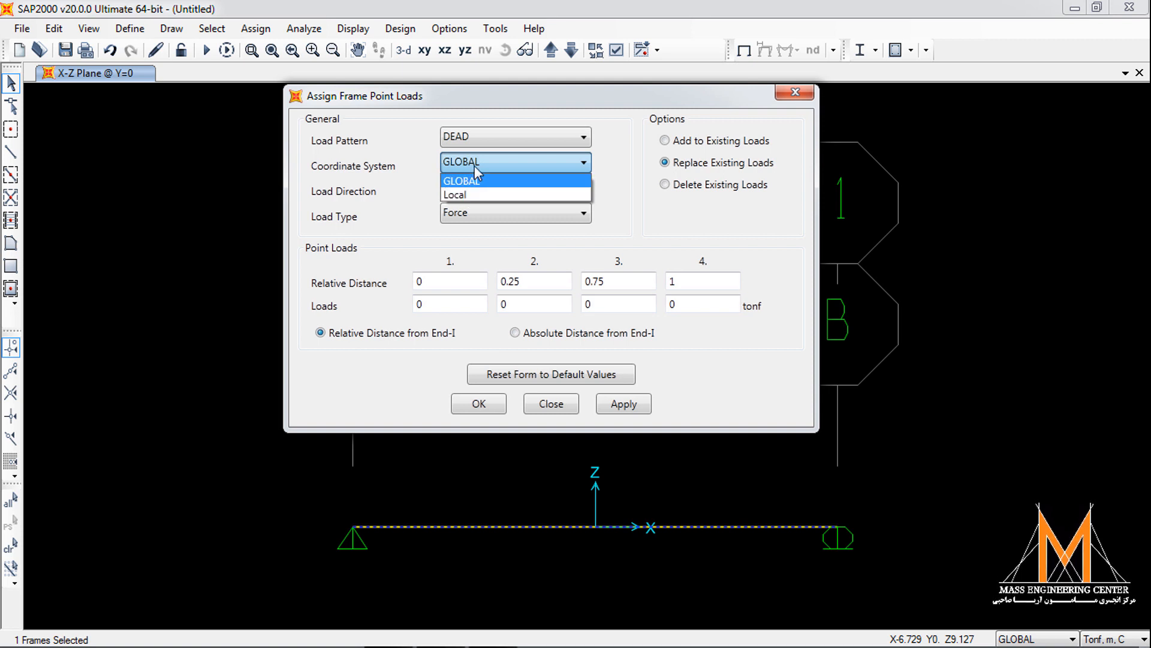
pyautogui.click(477, 170)
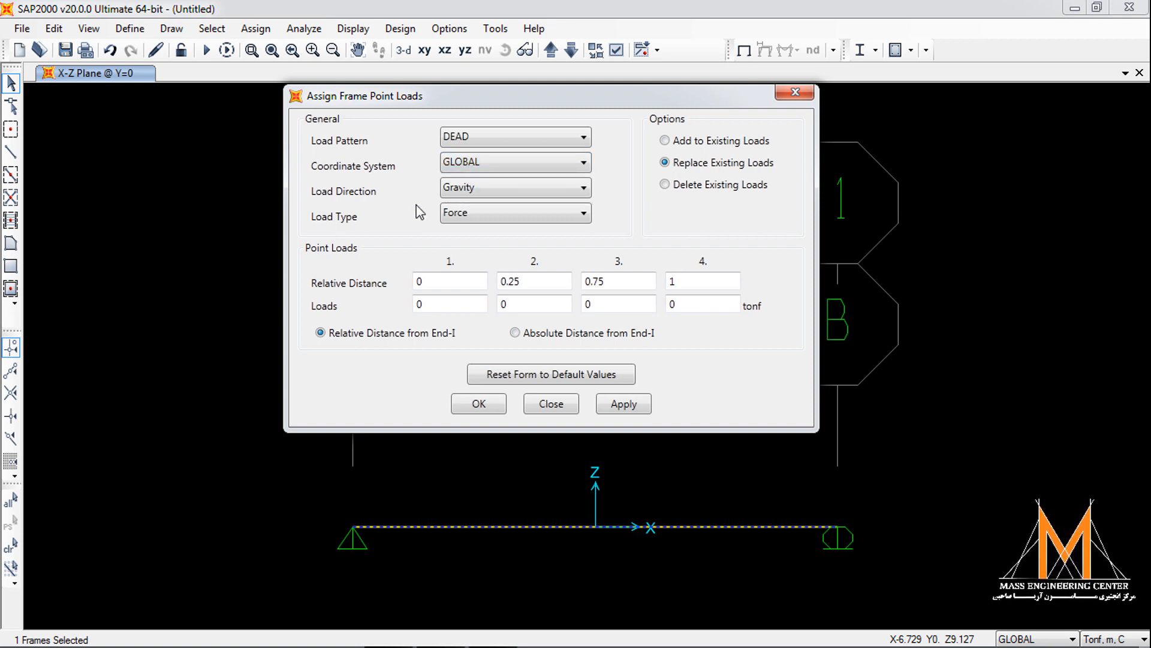
# - Review the X, Y, Z and Gravity load directions for the point loads, keeping Gravity selected
pyautogui.click(484, 196)
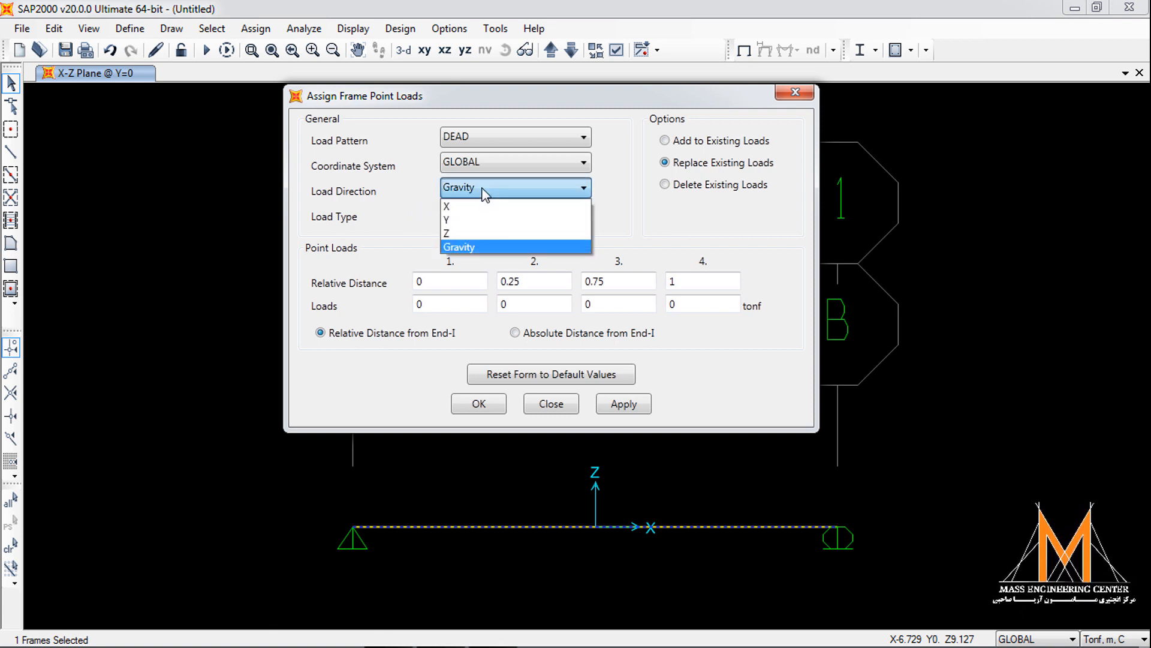
pyautogui.click(466, 244)
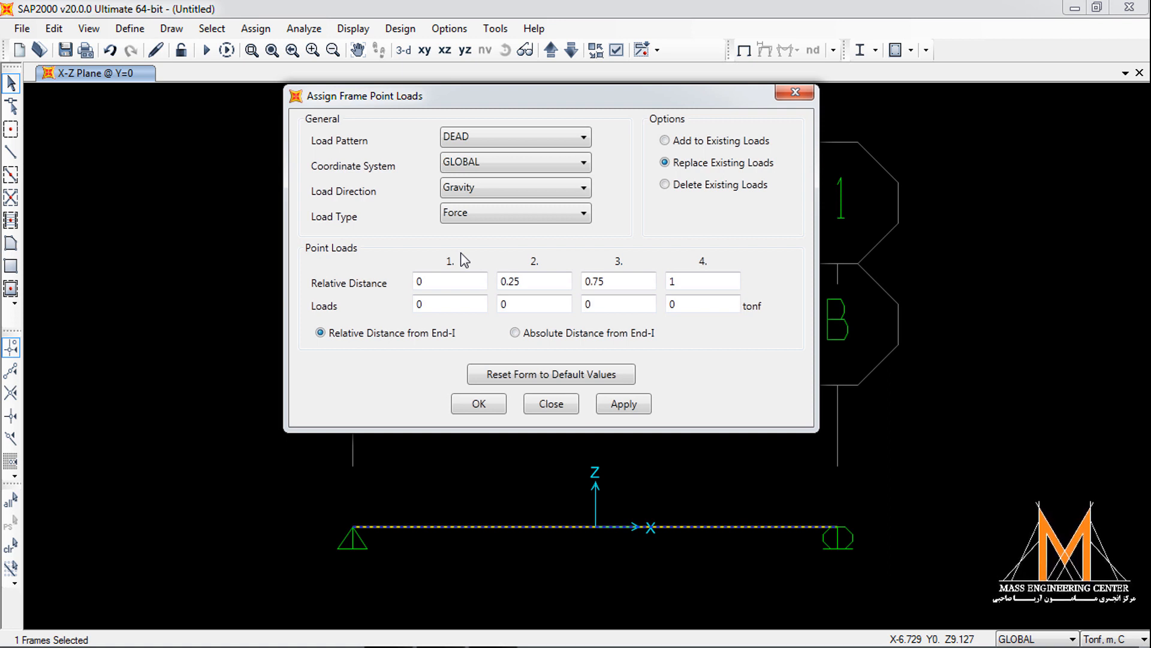
pyautogui.click(457, 188)
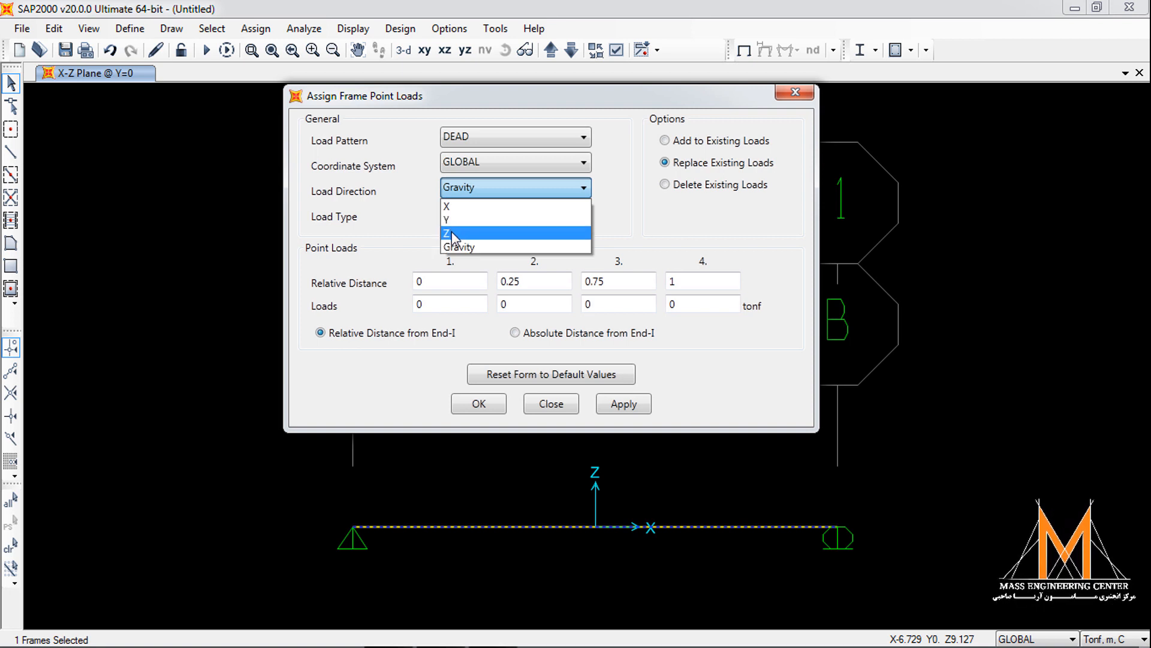
pyautogui.click(452, 232)
pyautogui.click(465, 193)
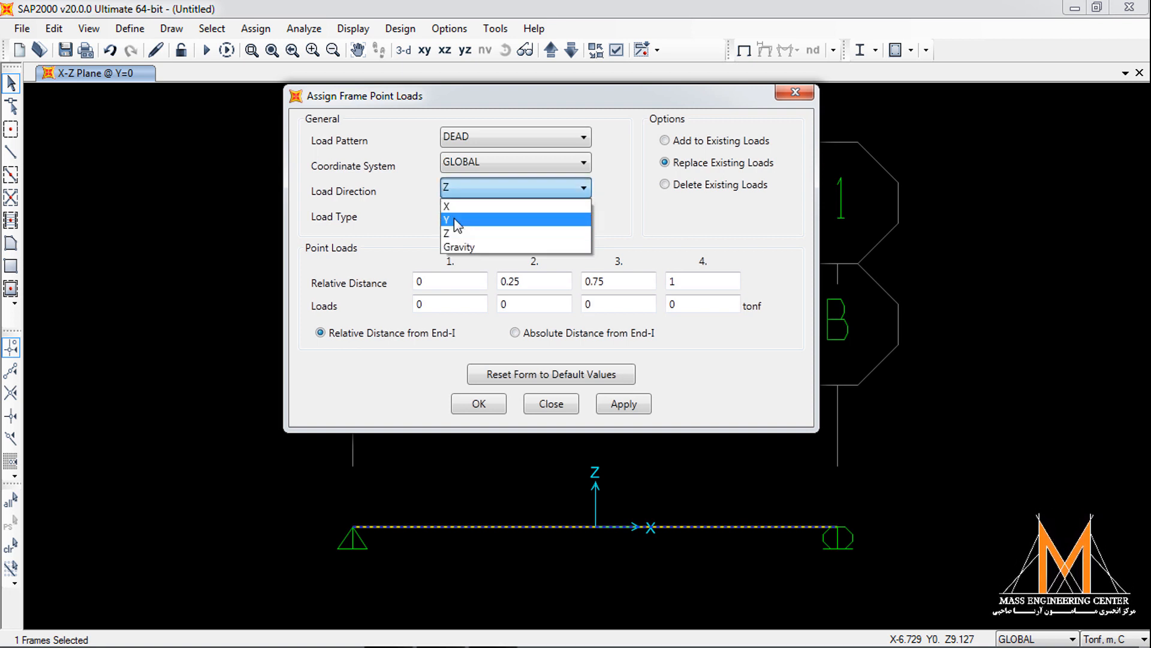
pyautogui.click(454, 218)
pyautogui.click(460, 189)
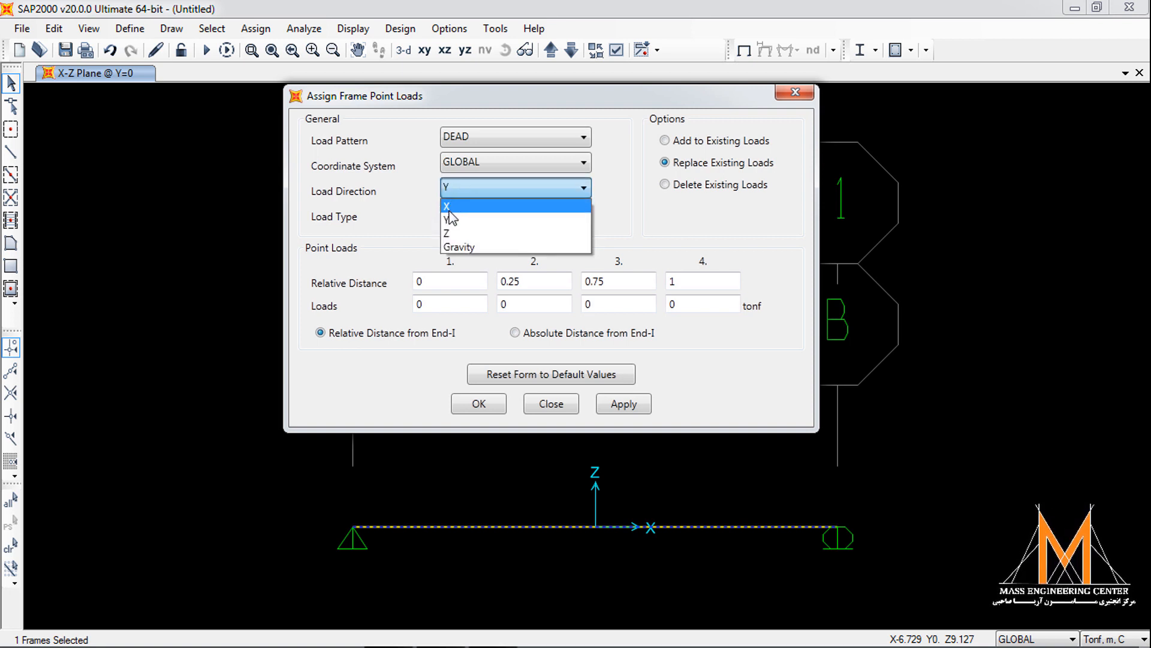
pyautogui.click(455, 246)
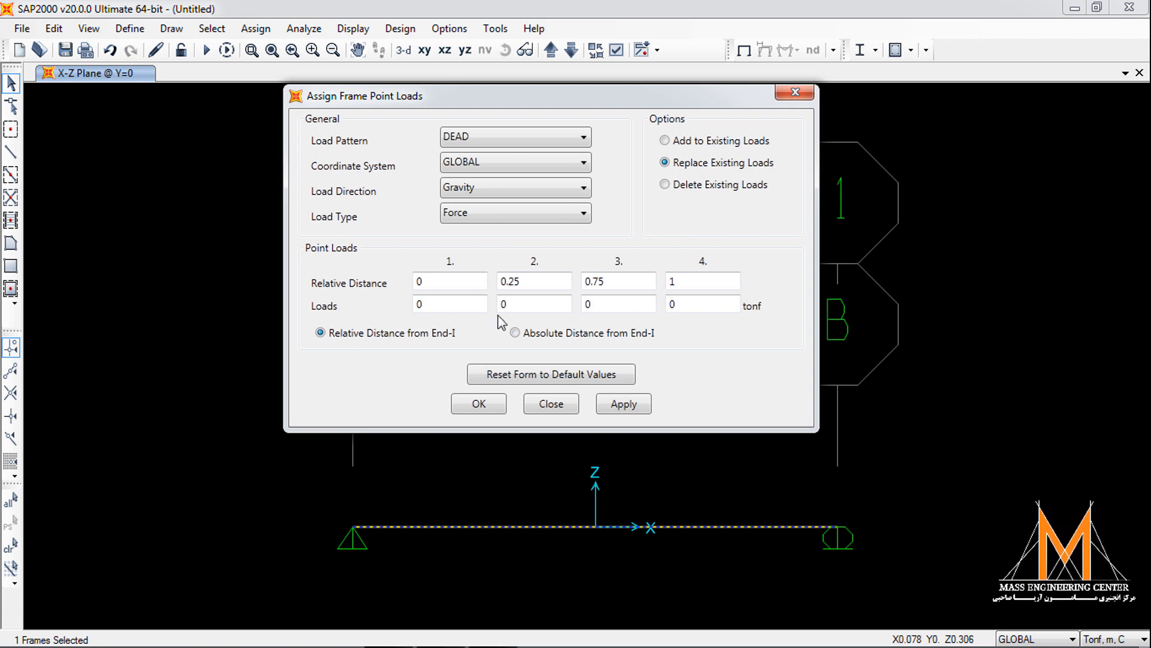
pyautogui.click(470, 189)
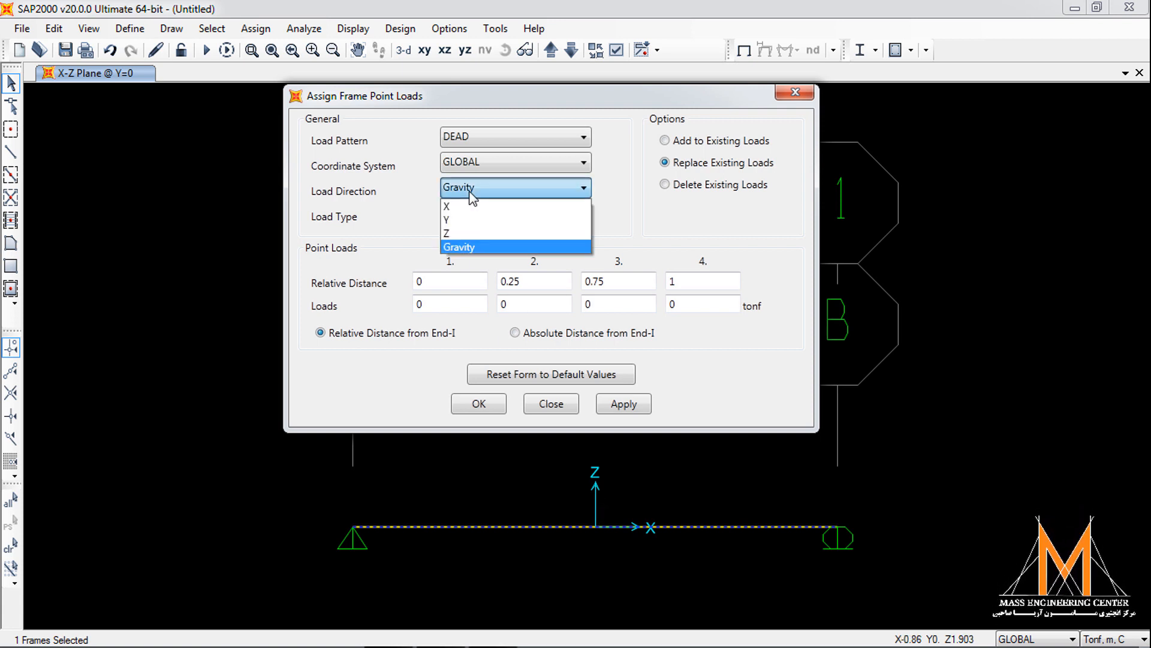
pyautogui.click(470, 191)
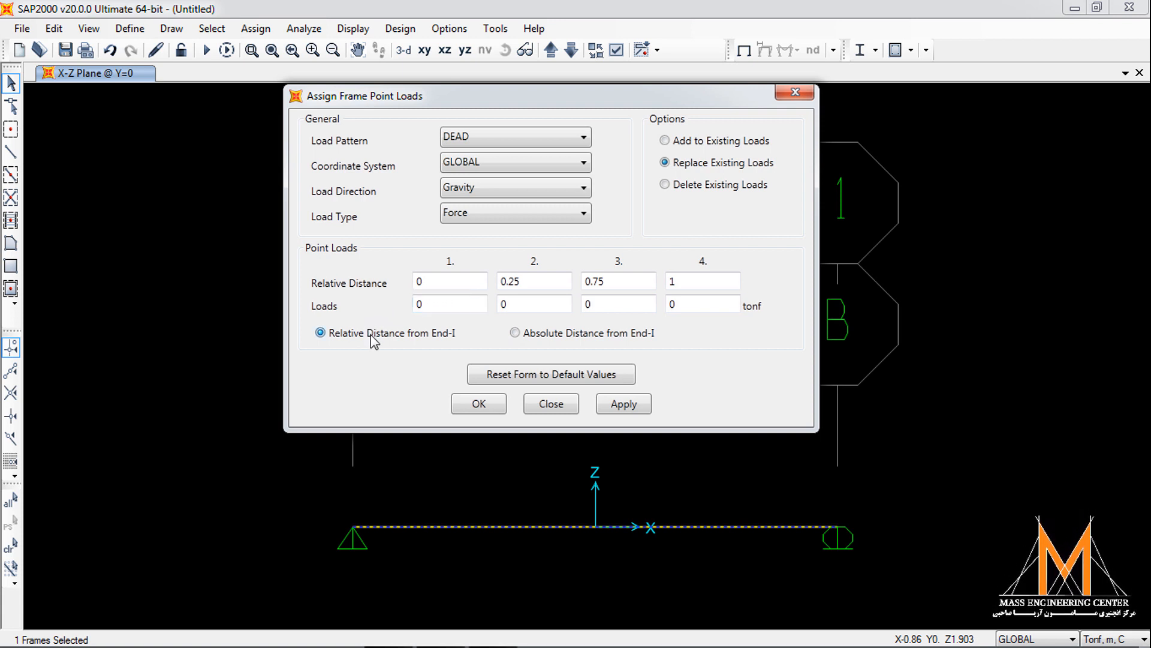
# - Compare the relative and absolute distance from End-I options for positioning the point loads, ending on relative distance
pyautogui.click(515, 333)
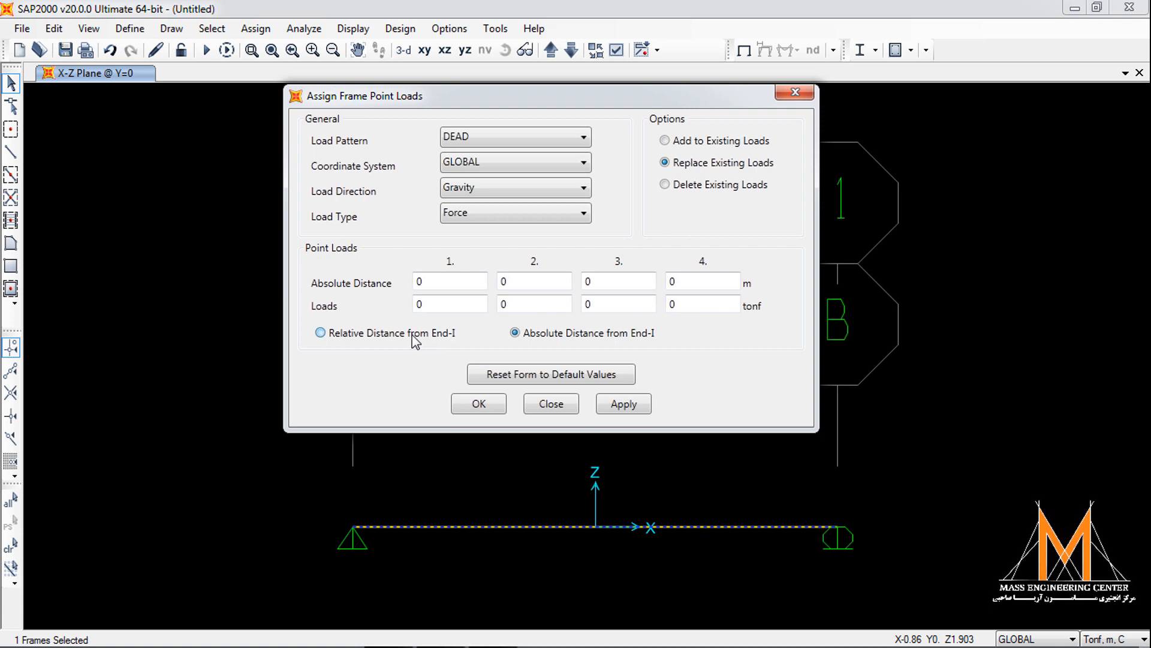
pyautogui.click(412, 335)
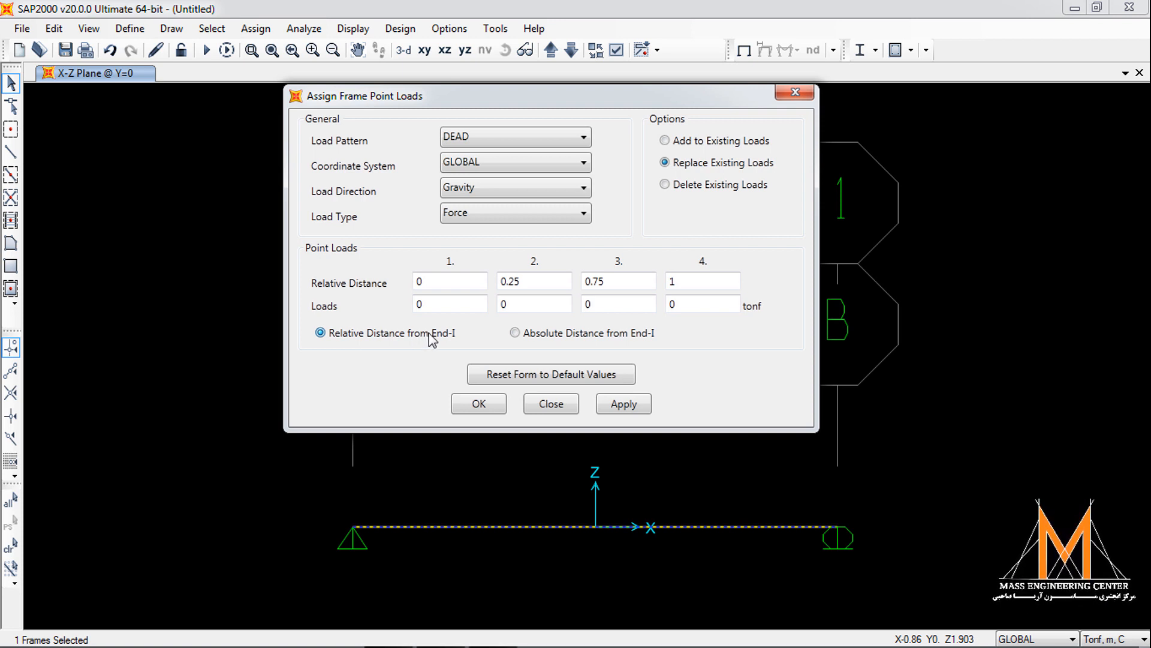
pyautogui.click(559, 335)
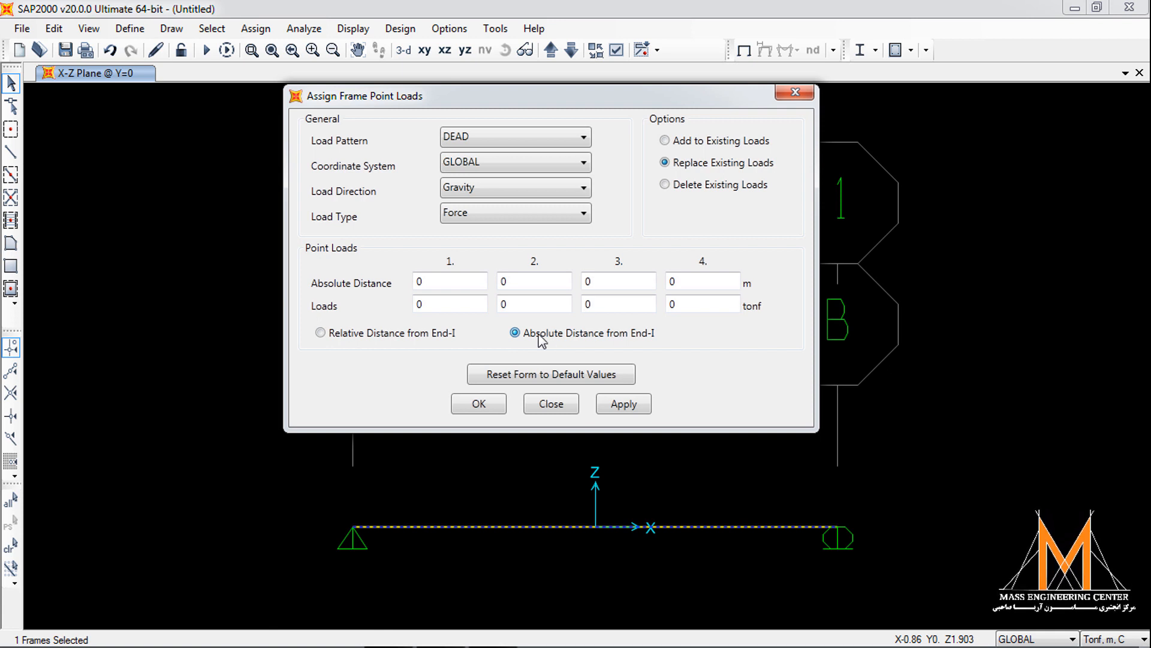
pyautogui.click(417, 334)
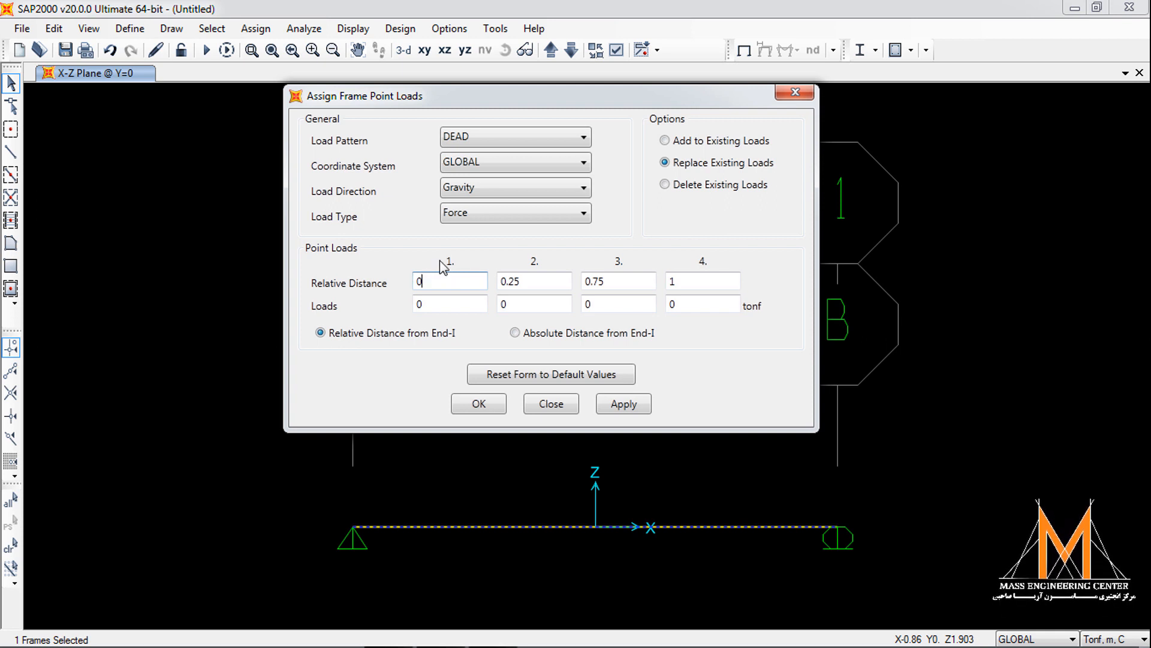
# - Try assigning a 4 tonf gravity point load to the beam at relative distance 0.5, and undo the assignment
pyautogui.write('.5')
pyautogui.moveTo(447, 301); pyautogui.dragTo(345, 309)
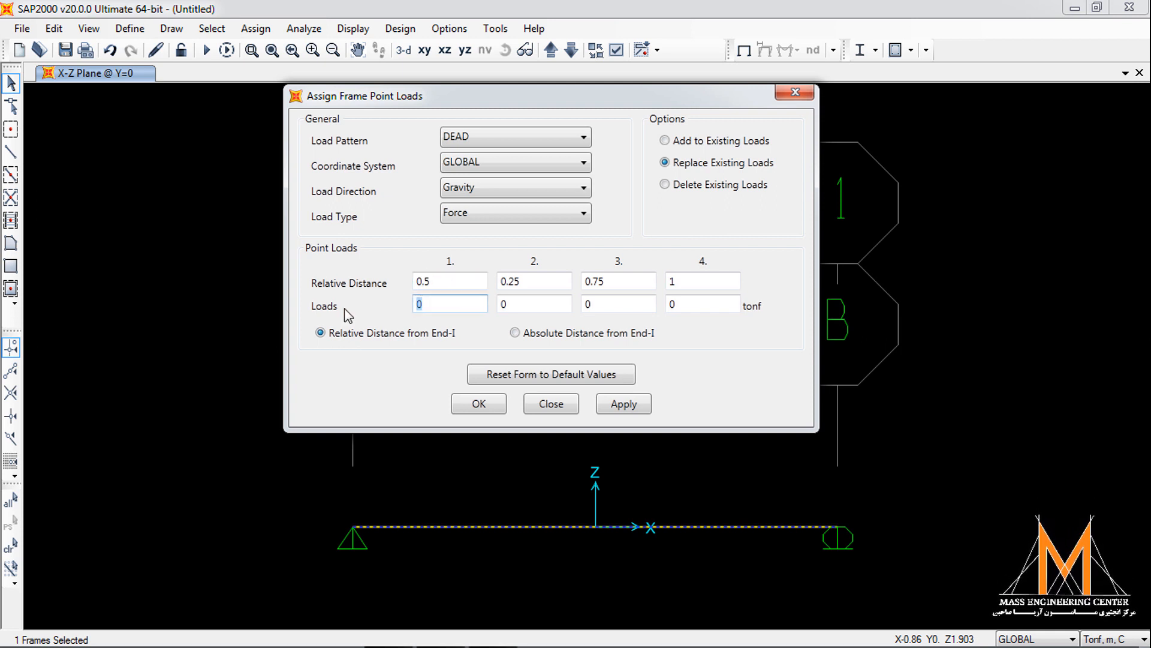
pyautogui.write('4')
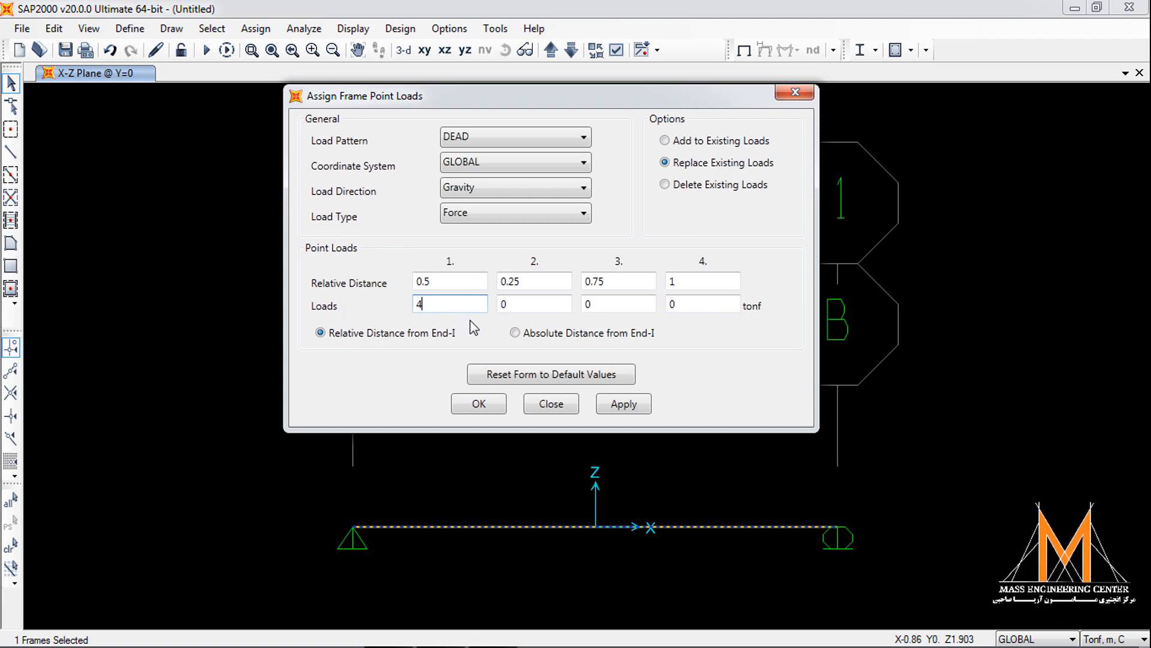
pyautogui.click(479, 404)
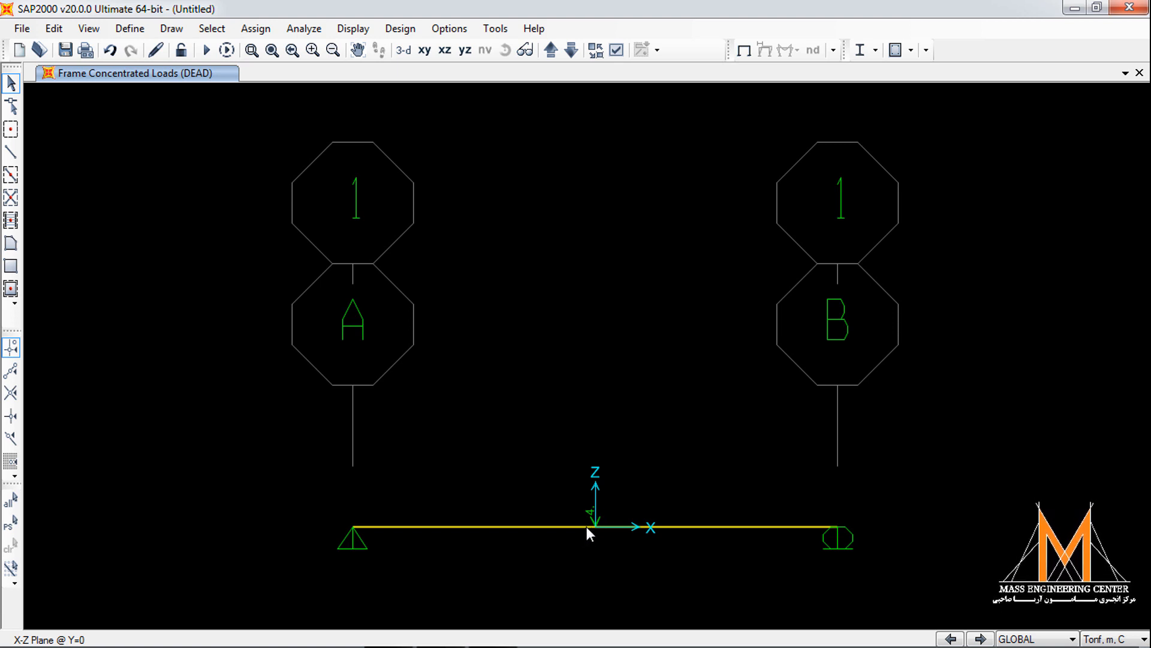
pyautogui.hotkey('ctrl', 'z')
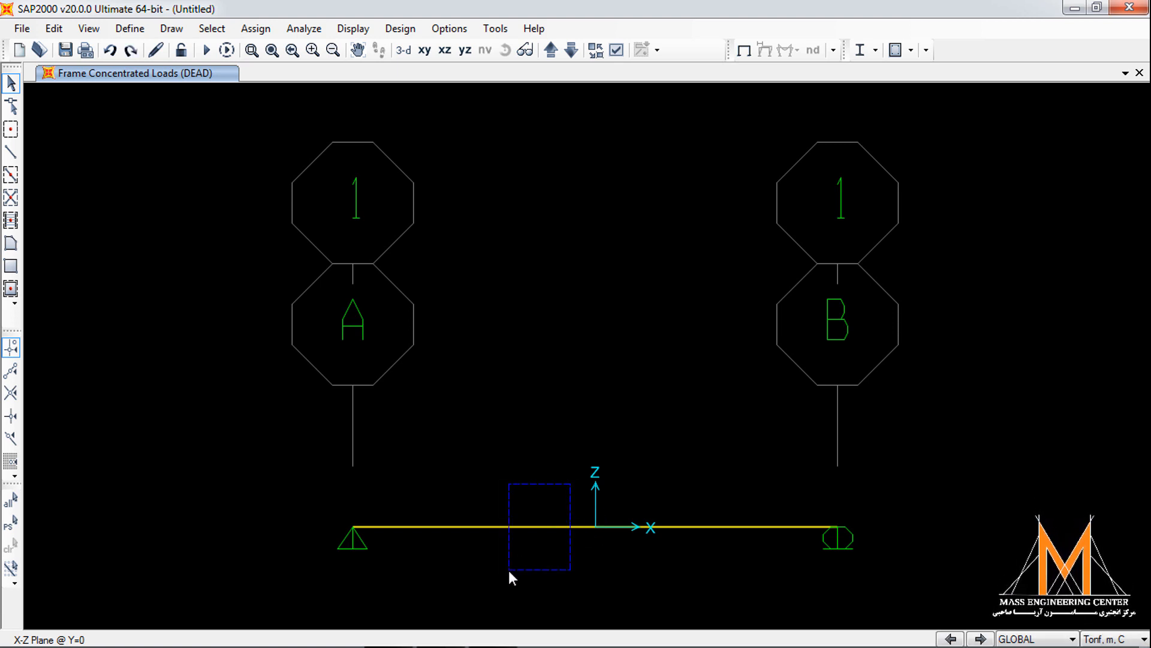
# - Reselect the beam and reopen the frame point load assignment for it
pyautogui.moveTo(671, 415); pyautogui.dragTo(529, 556)
pyautogui.click(255, 28)
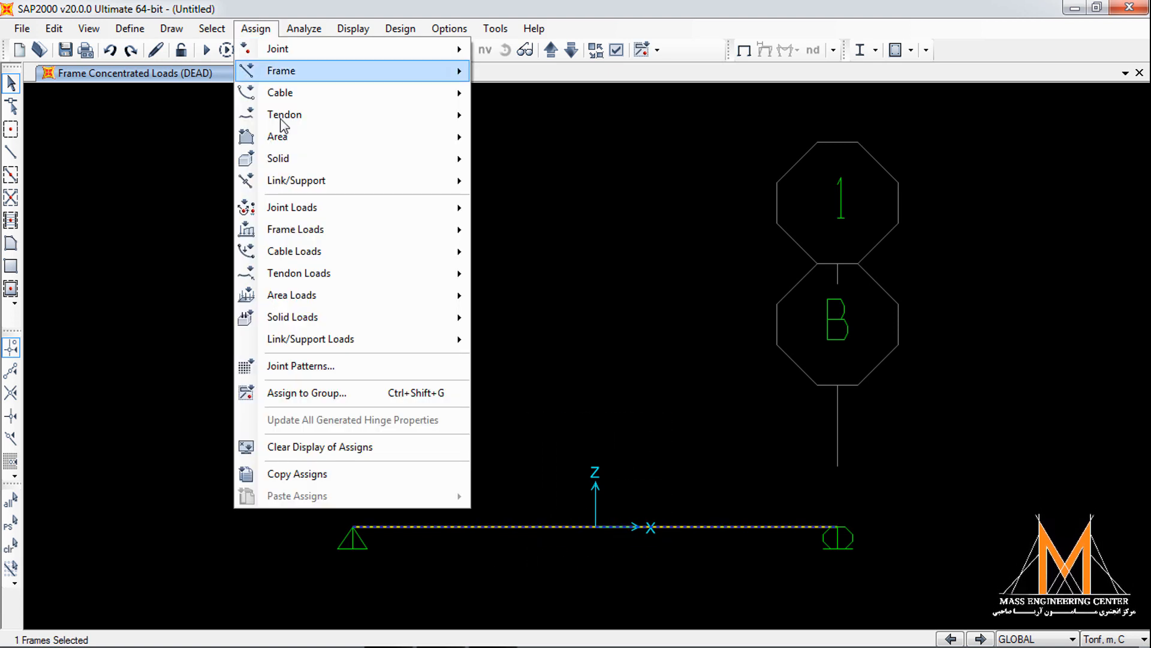
pyautogui.moveTo(357, 237)
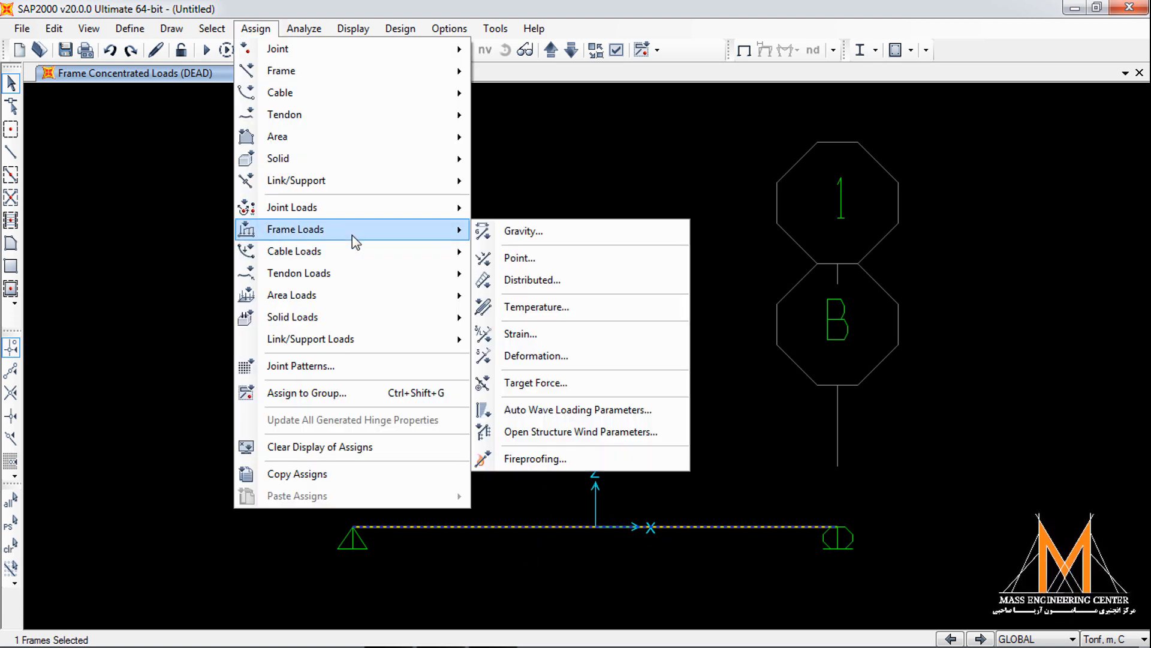
pyautogui.click(504, 258)
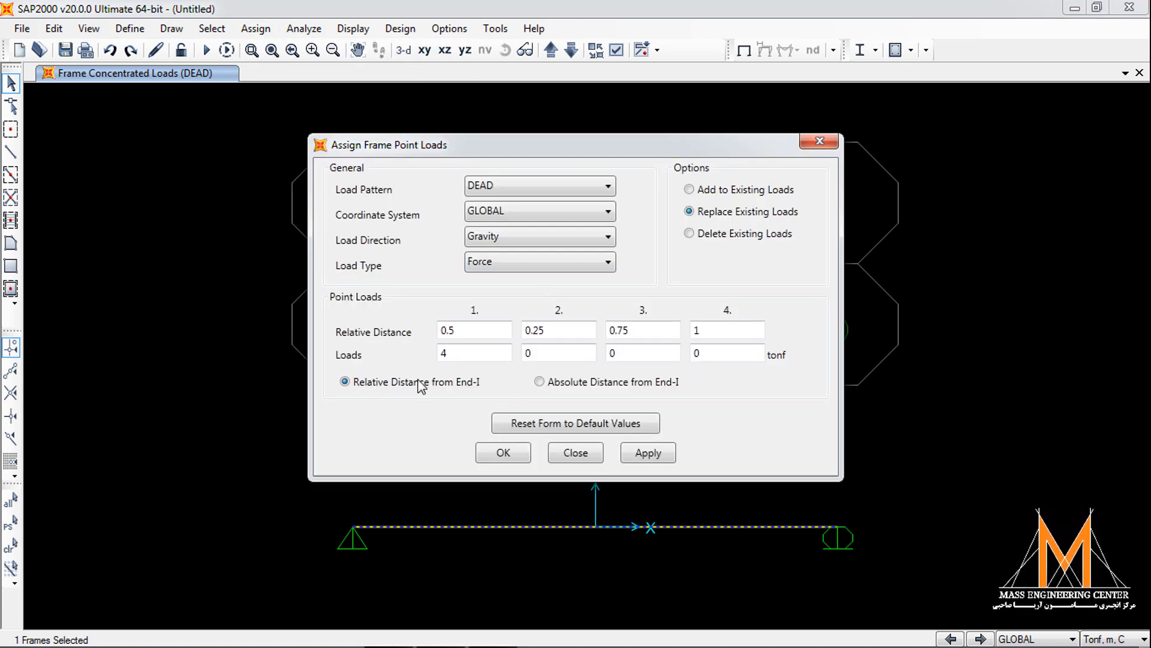
# - Position the point loads by absolute distance from End-I and set the first load's distance to 2 m
pyautogui.click(584, 385)
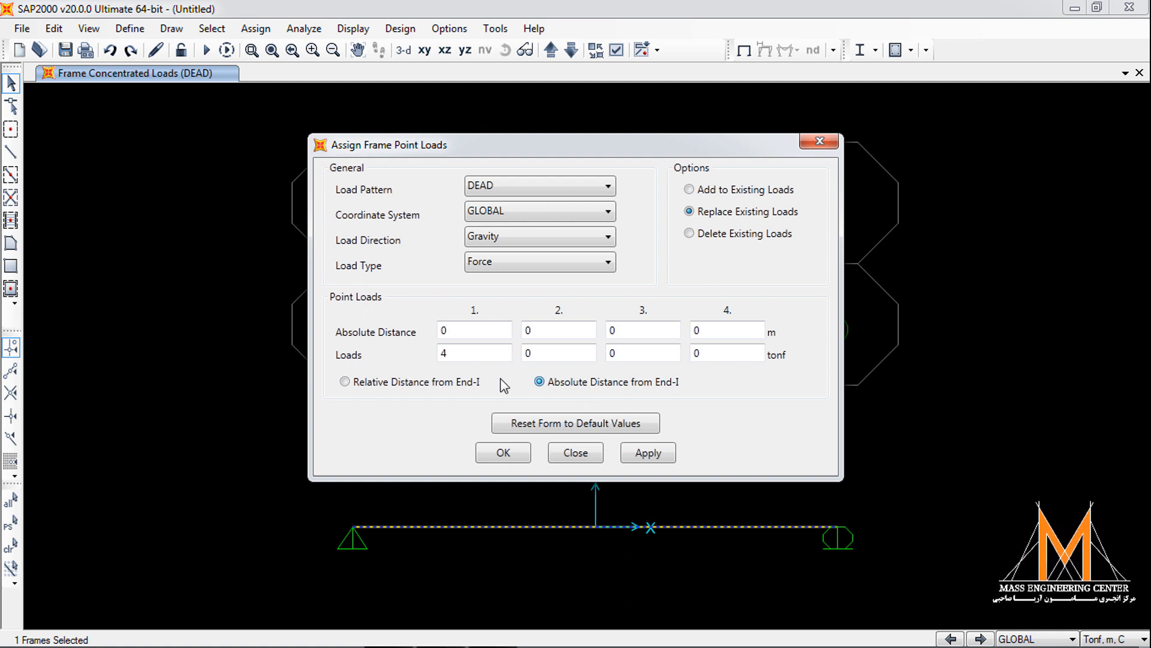
pyautogui.click(458, 329)
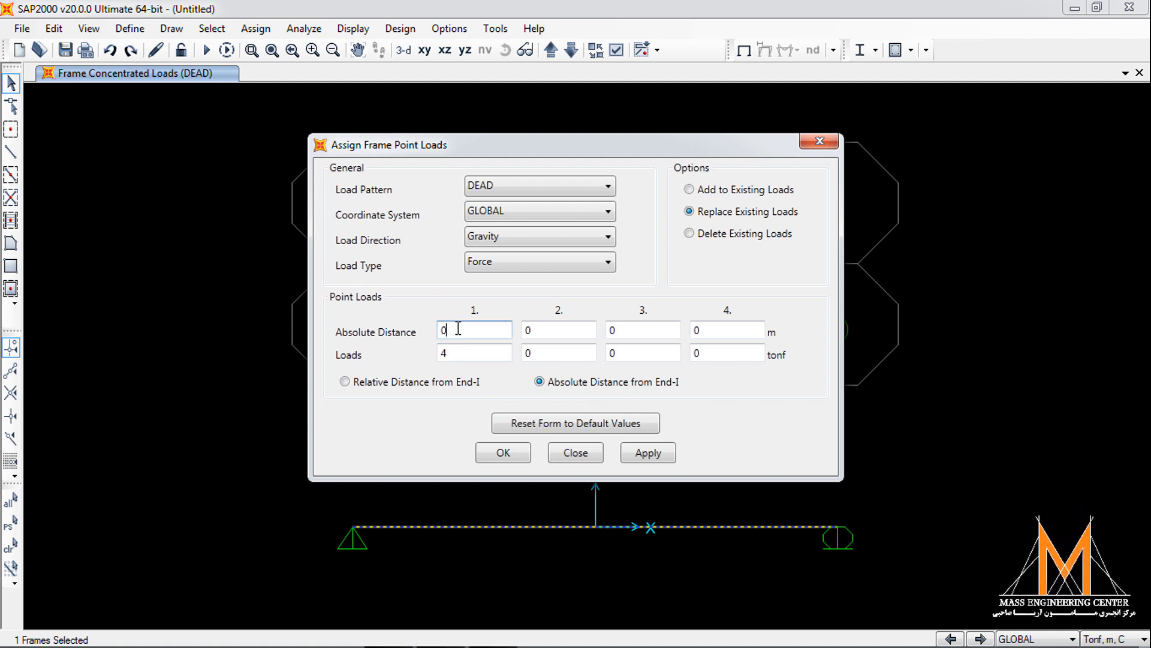
pyautogui.moveTo(490, 332); pyautogui.dragTo(370, 325)
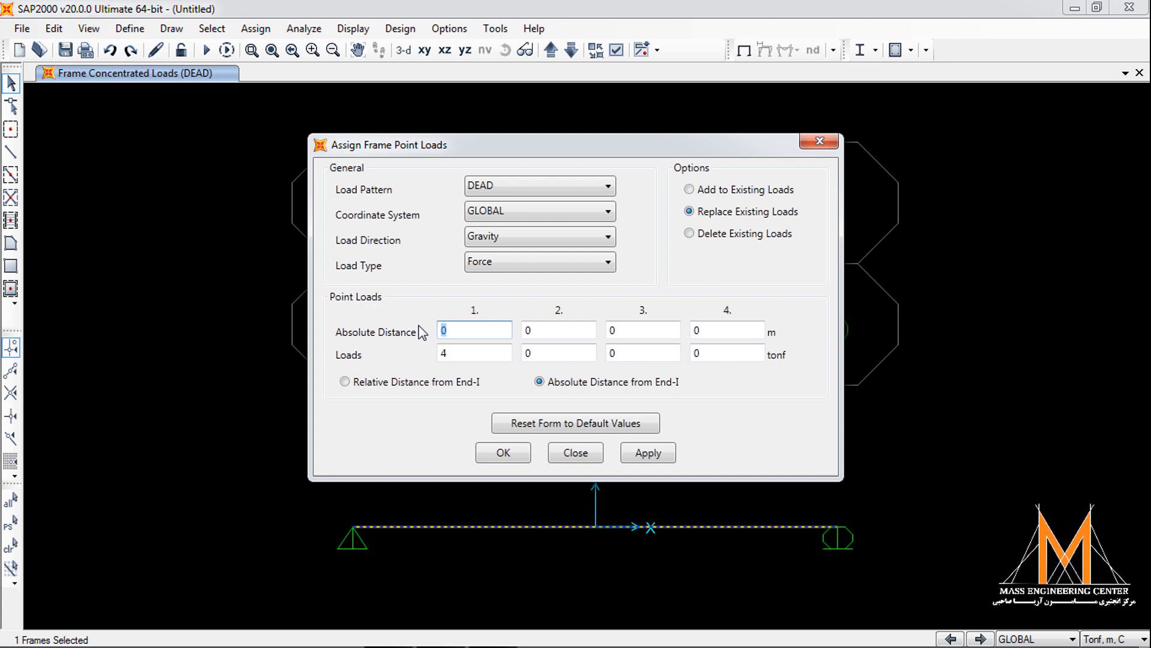
pyautogui.click(472, 328)
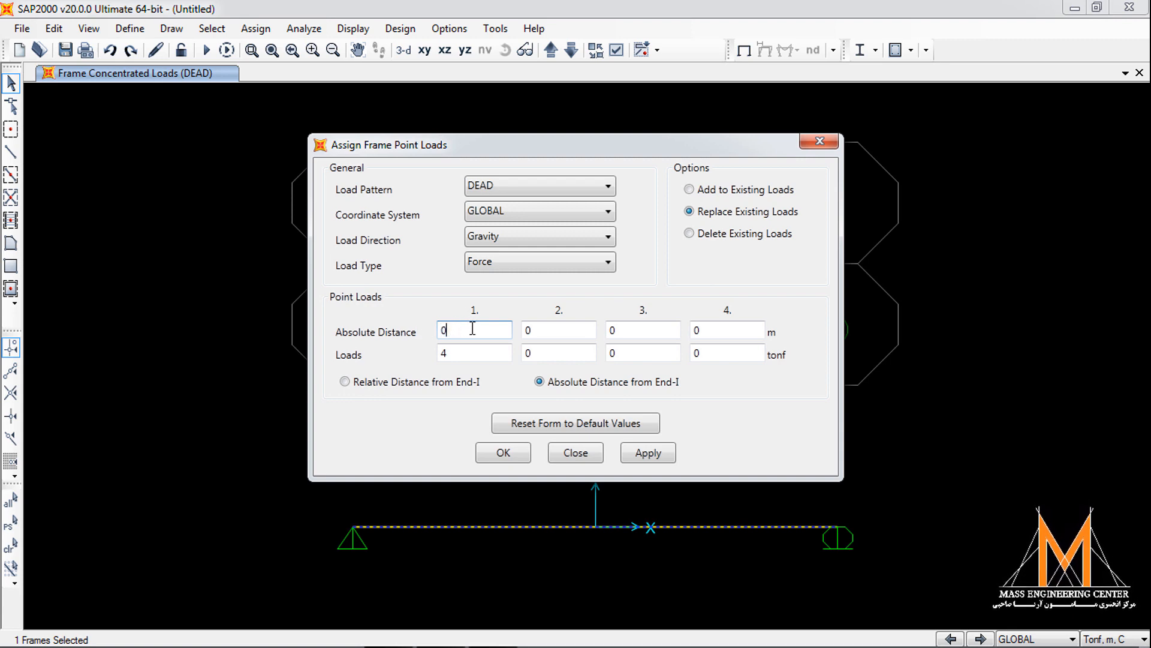
pyautogui.moveTo(472, 328); pyautogui.dragTo(402, 327)
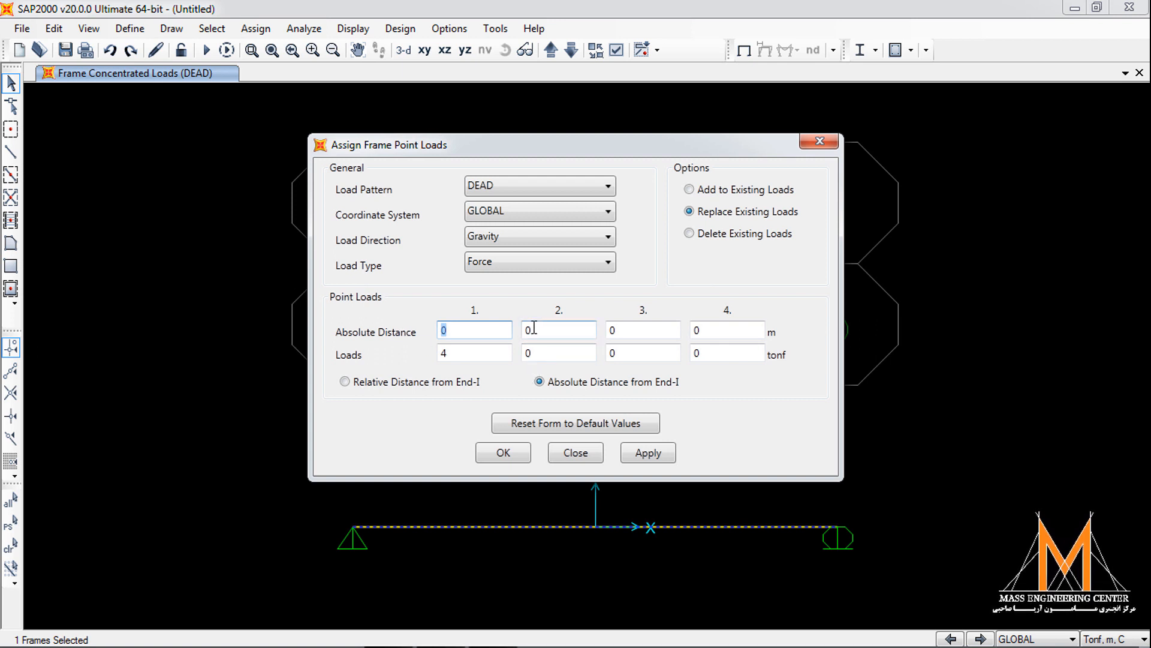
pyautogui.write('2')
# - Try -8 and +8 as the first point load's value and settle on 8 tonf
pyautogui.click(480, 354)
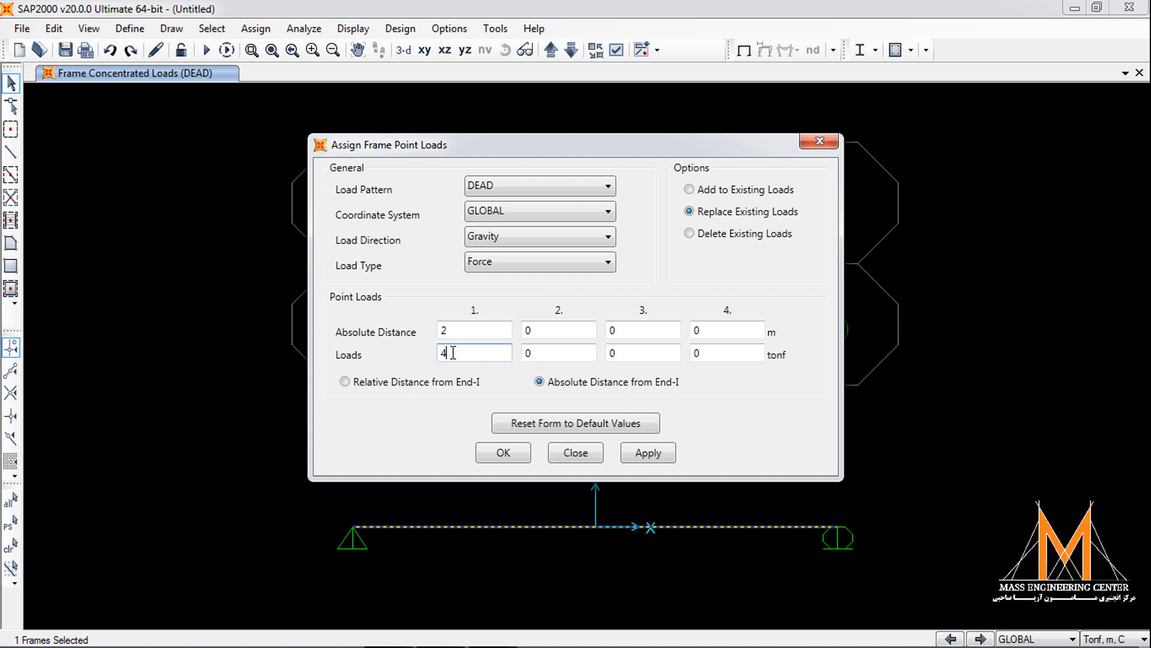
pyautogui.moveTo(453, 353); pyautogui.dragTo(401, 351)
pyautogui.write('-')
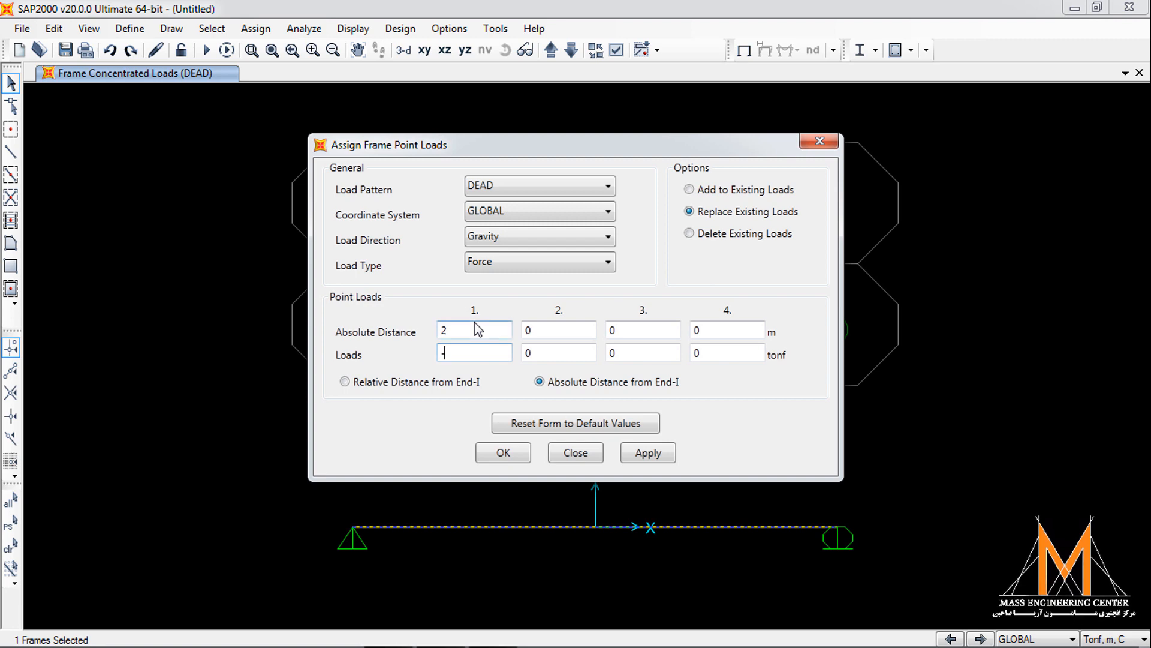
pyautogui.write('8')
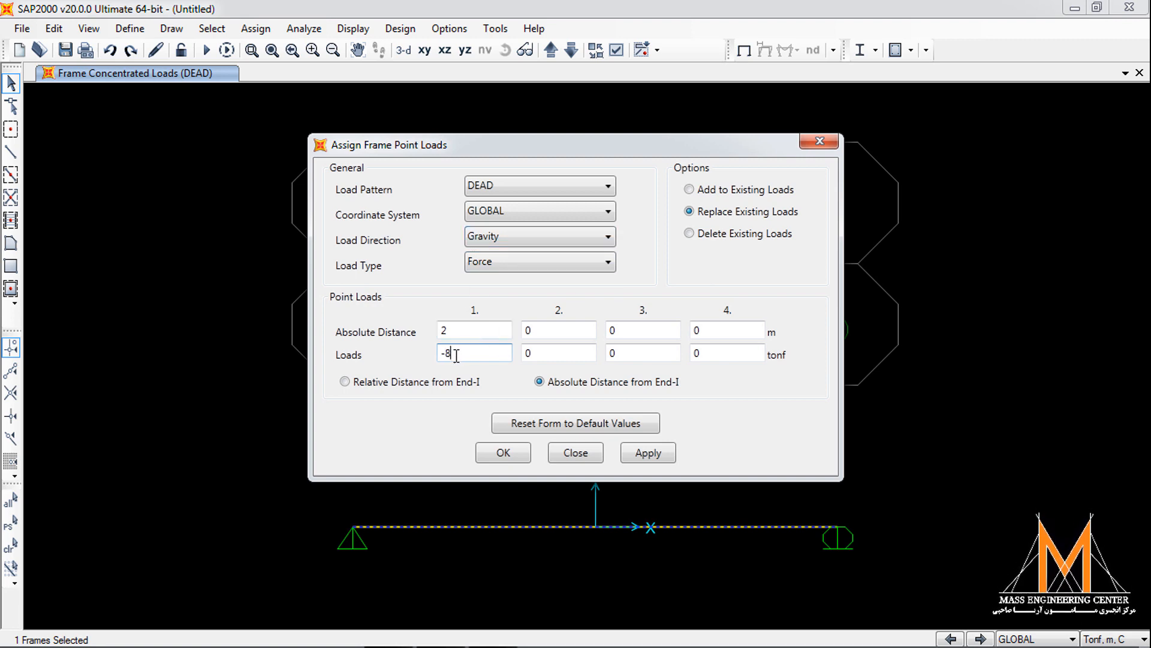
pyautogui.moveTo(459, 352); pyautogui.dragTo(414, 358)
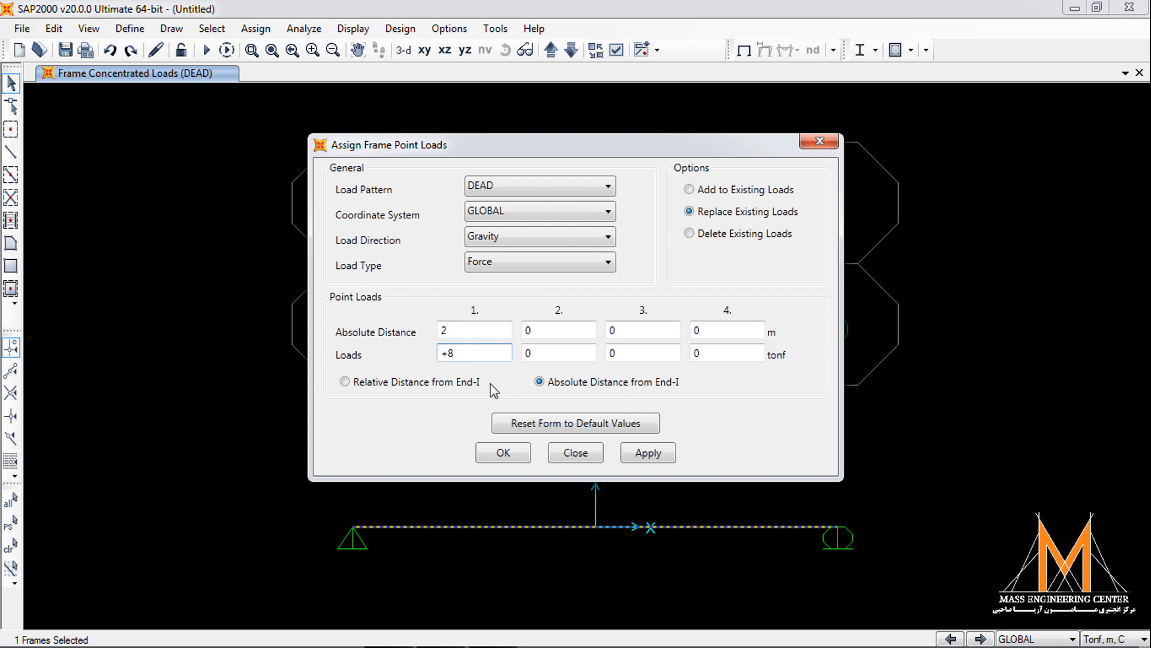
pyautogui.moveTo(465, 352); pyautogui.dragTo(356, 347)
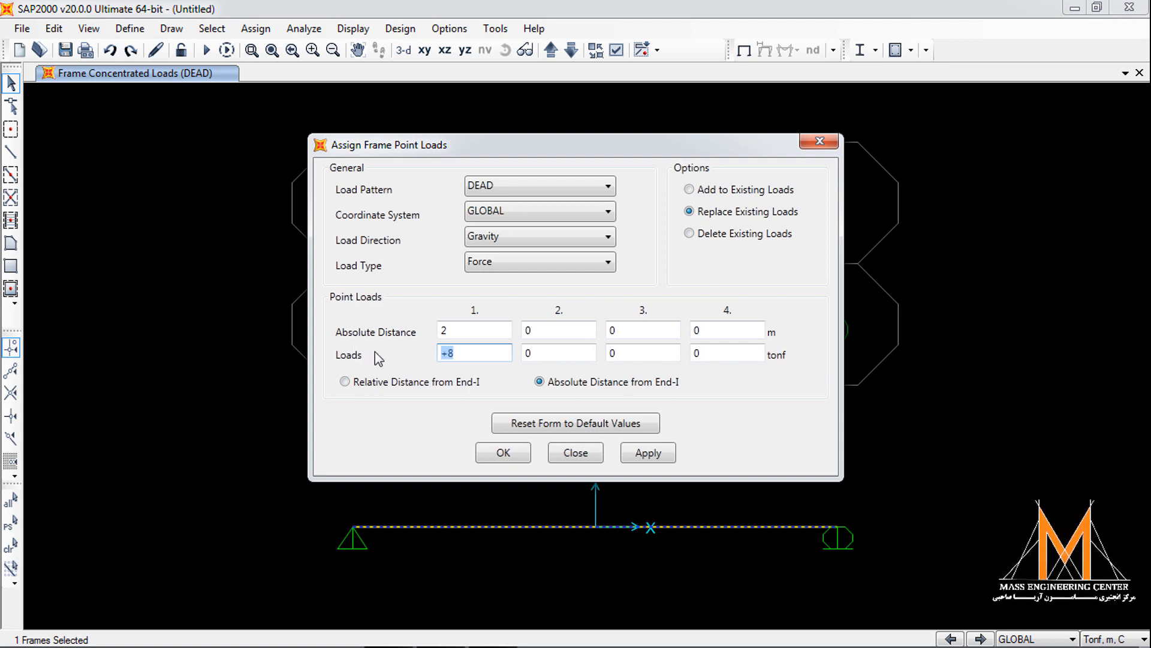
pyautogui.write('8')
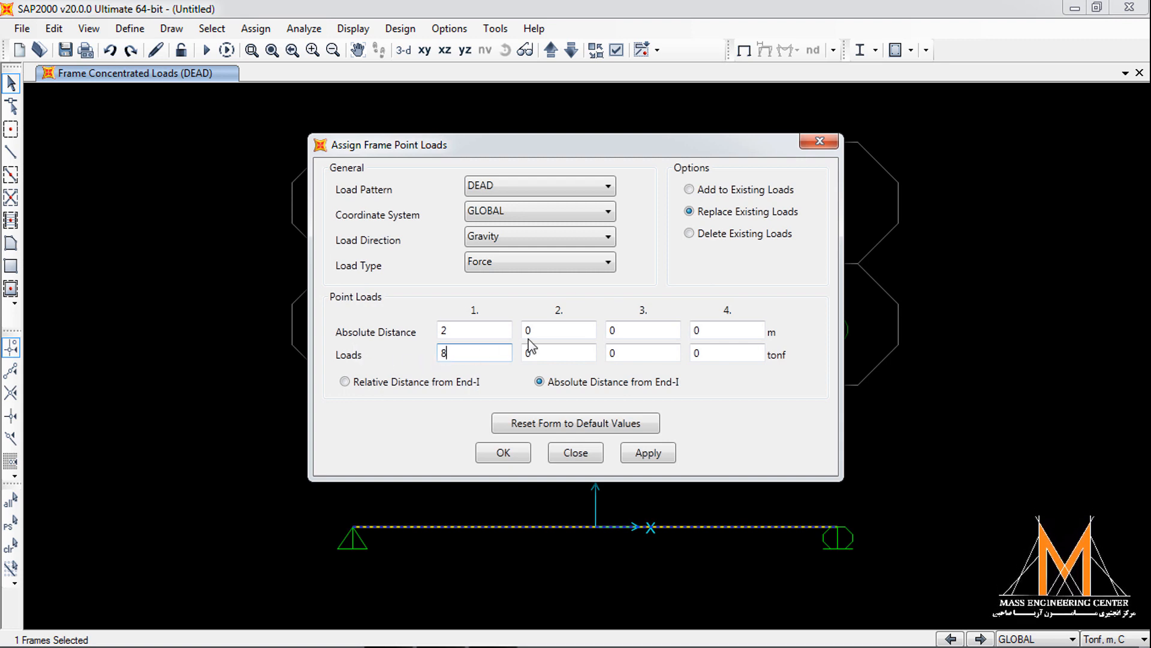
# - Define the second point load as 10 tonf at an absolute distance of 6 m from End-I
pyautogui.click(546, 331)
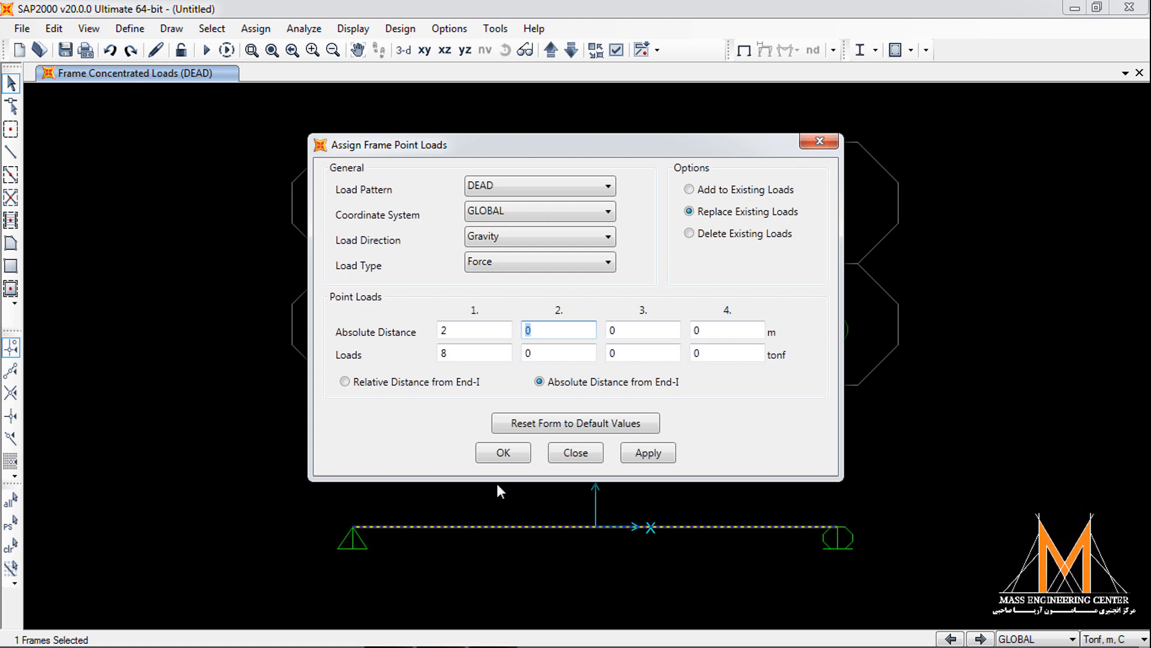
pyautogui.click(457, 353)
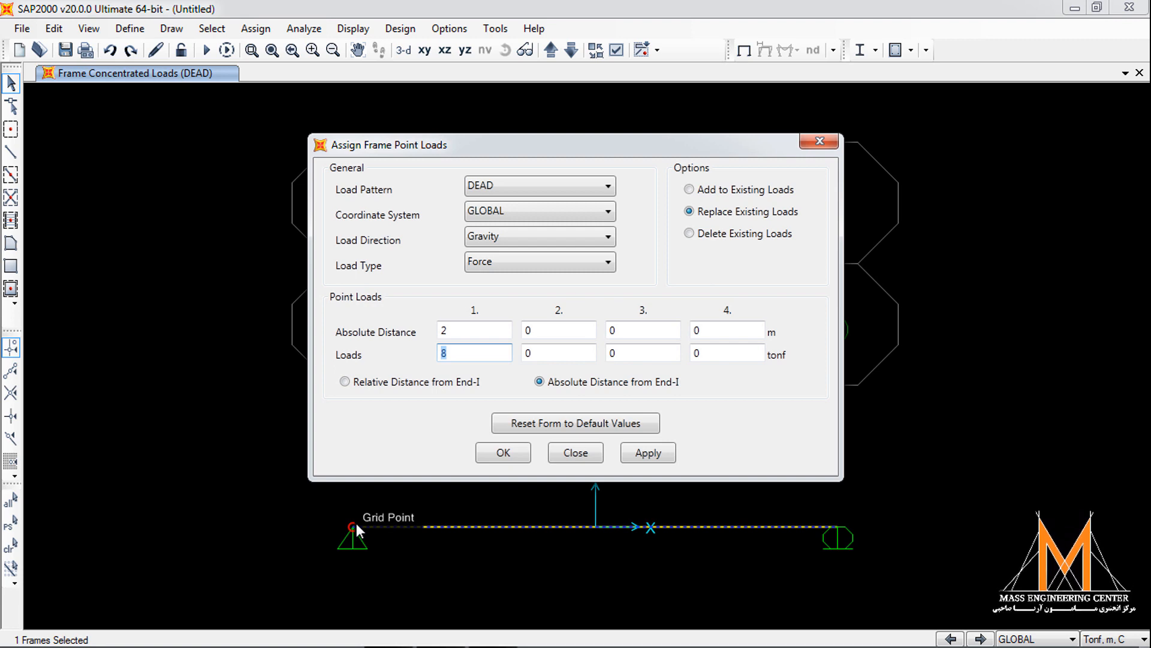
pyautogui.click(545, 331)
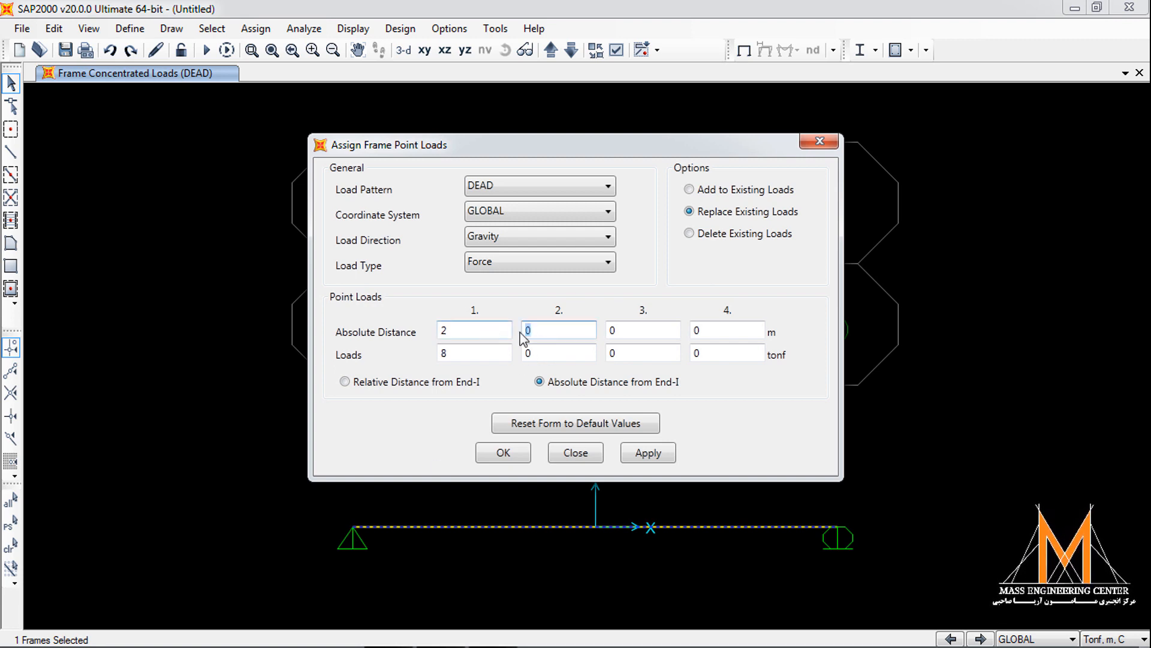
pyautogui.write('6')
pyautogui.click(549, 353)
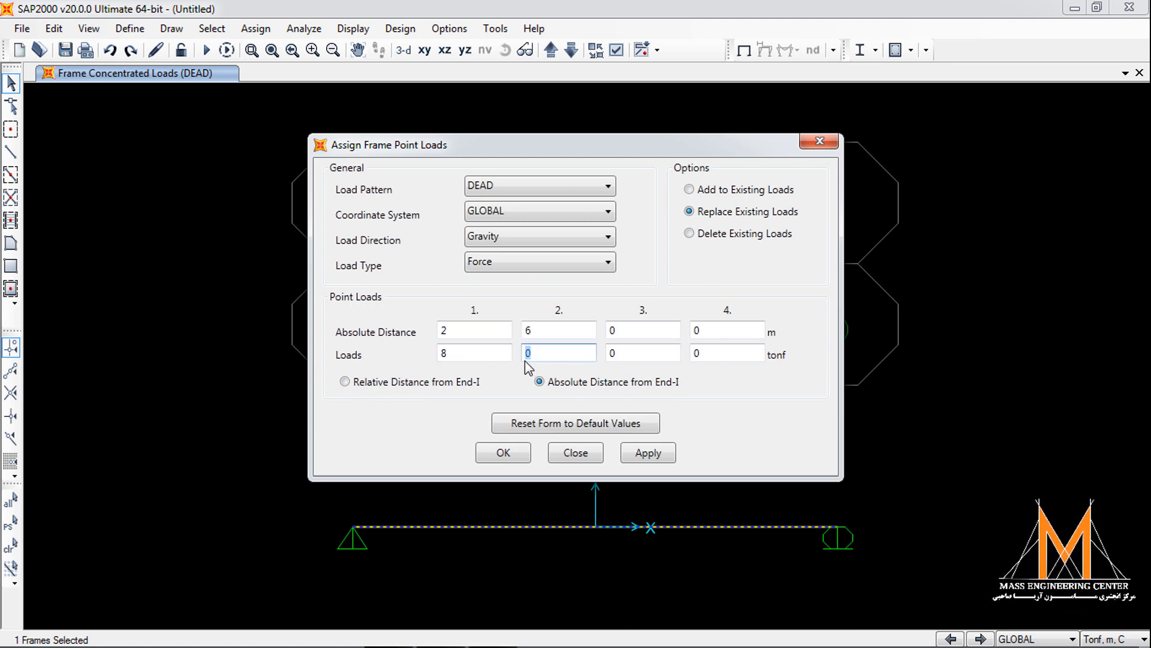
pyautogui.write('10')
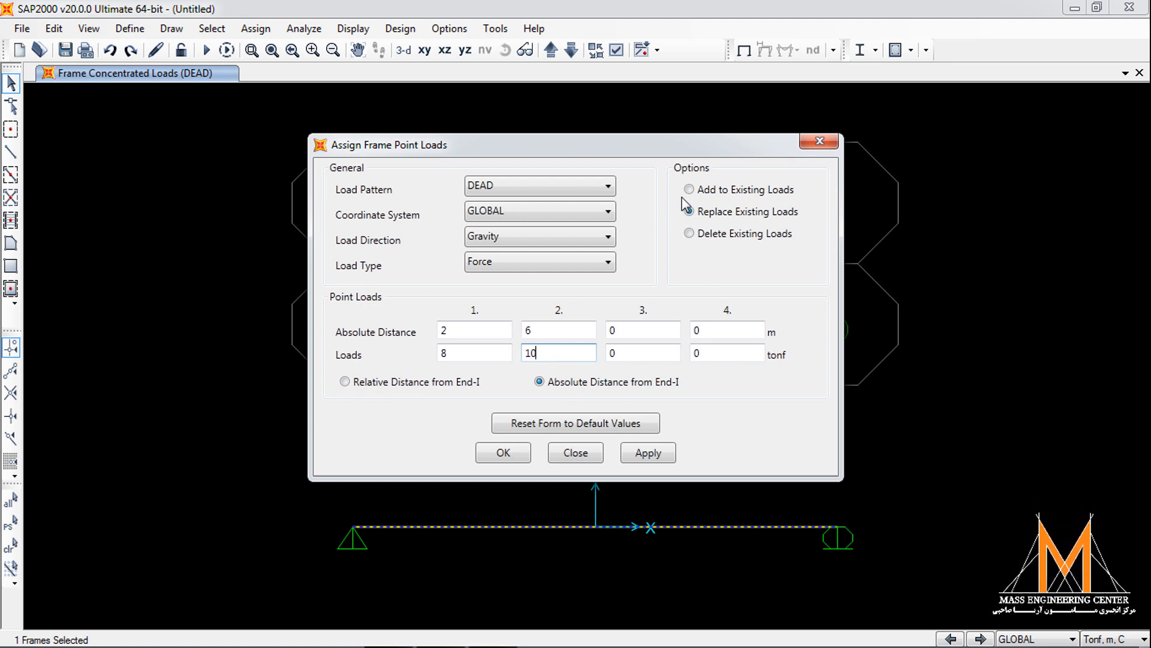
# - Assign the 8 tonf and 10 tonf gravity point loads to the beam, replacing any existing loads
pyautogui.click(713, 189)
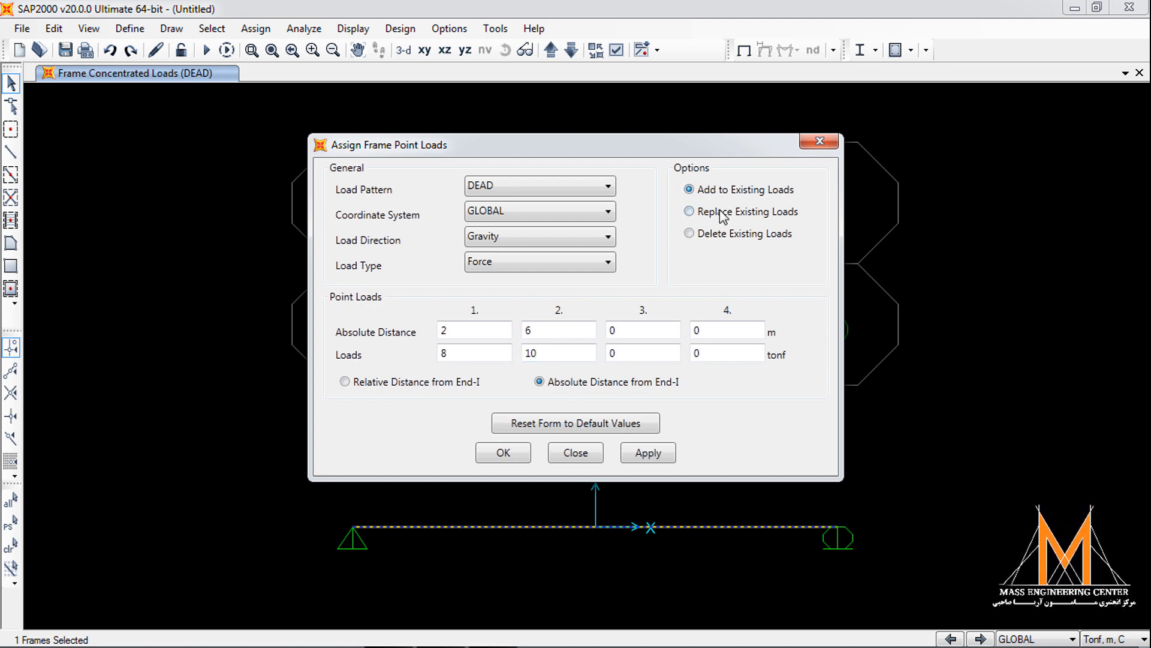
pyautogui.click(716, 212)
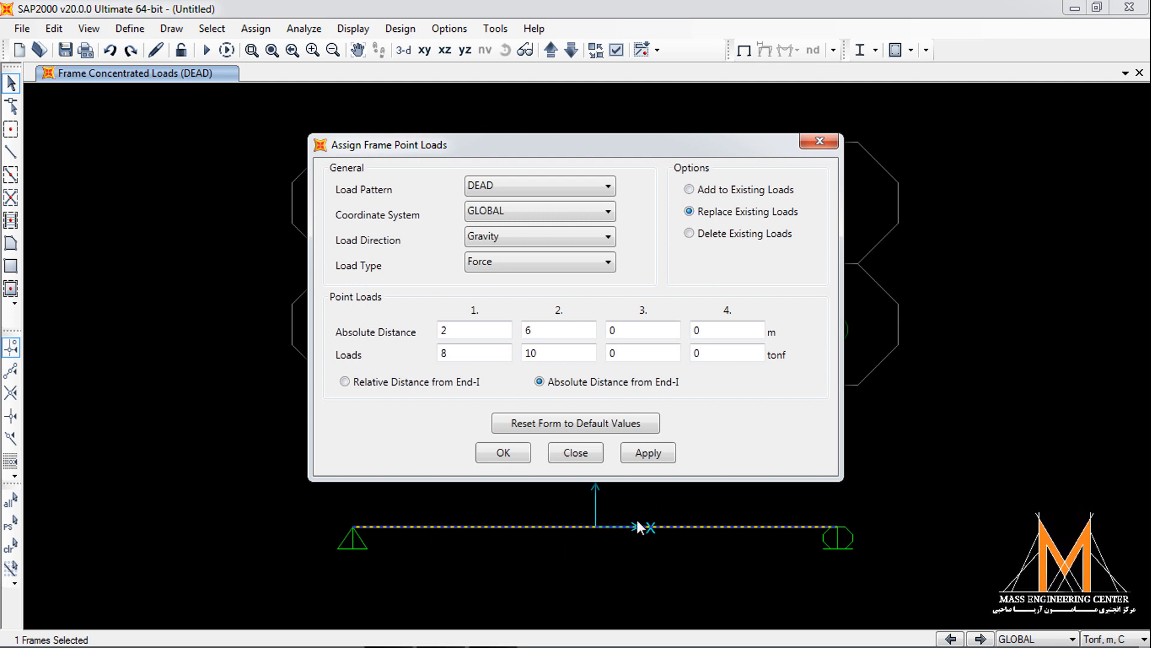
pyautogui.click(713, 191)
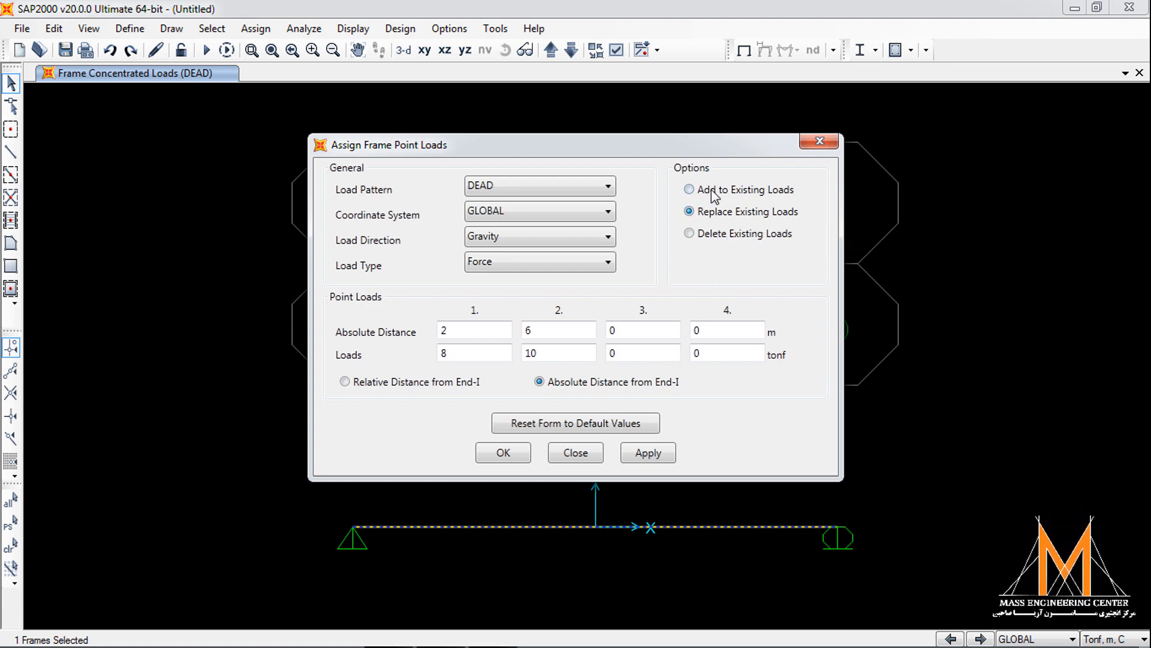
pyautogui.click(503, 454)
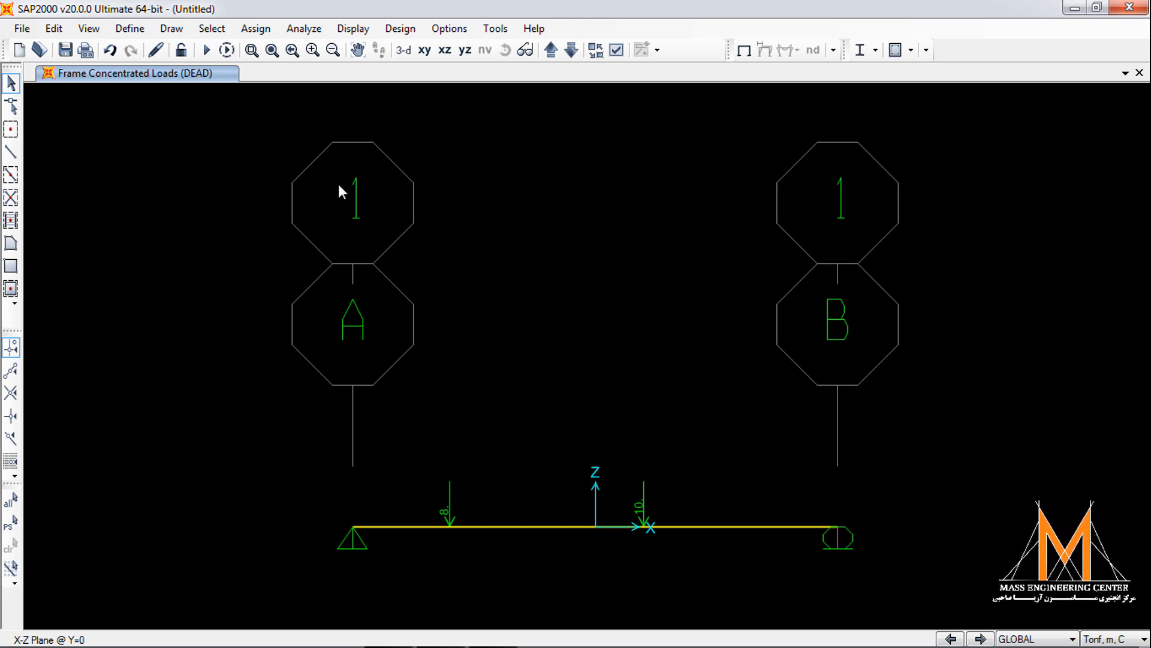
# - Set the analysis options to the Plane Frame degrees of freedom in the XZ plane
pyautogui.click(305, 29)
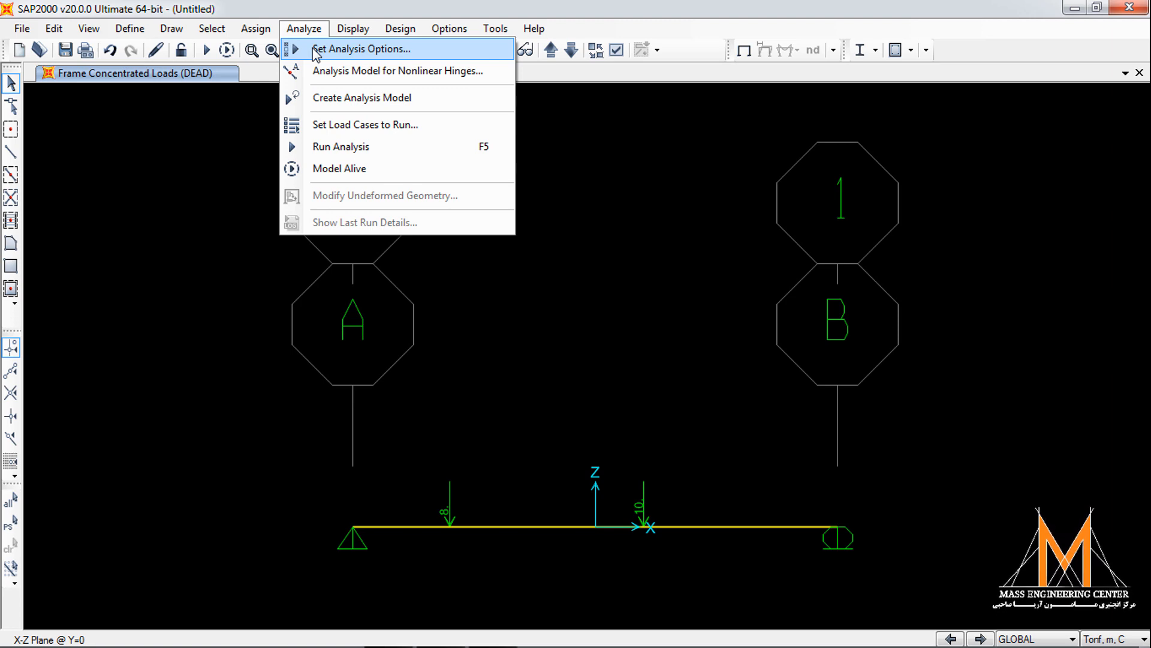
pyautogui.click(314, 50)
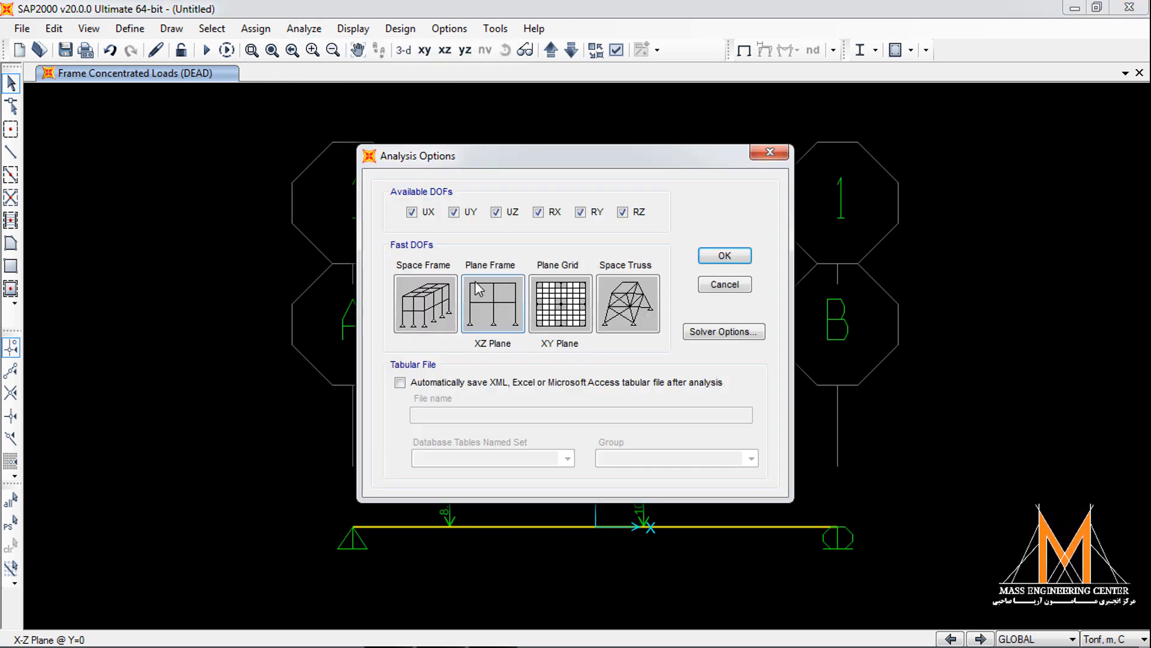
pyautogui.moveTo(570, 158); pyautogui.dragTo(765, 97)
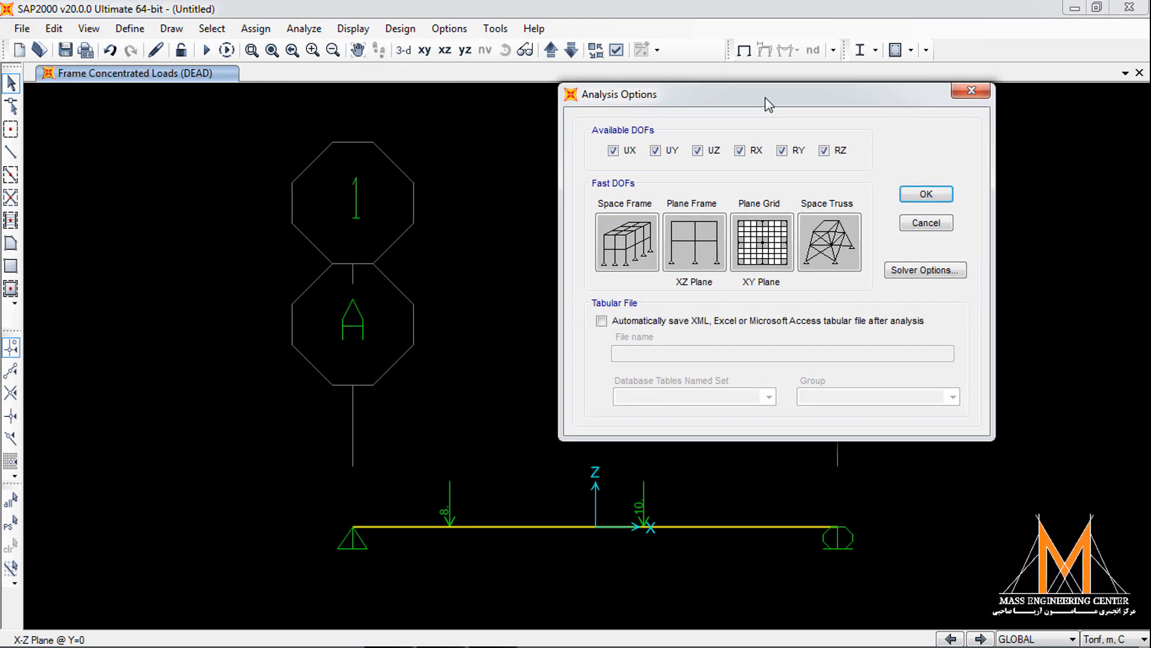
pyautogui.click(706, 249)
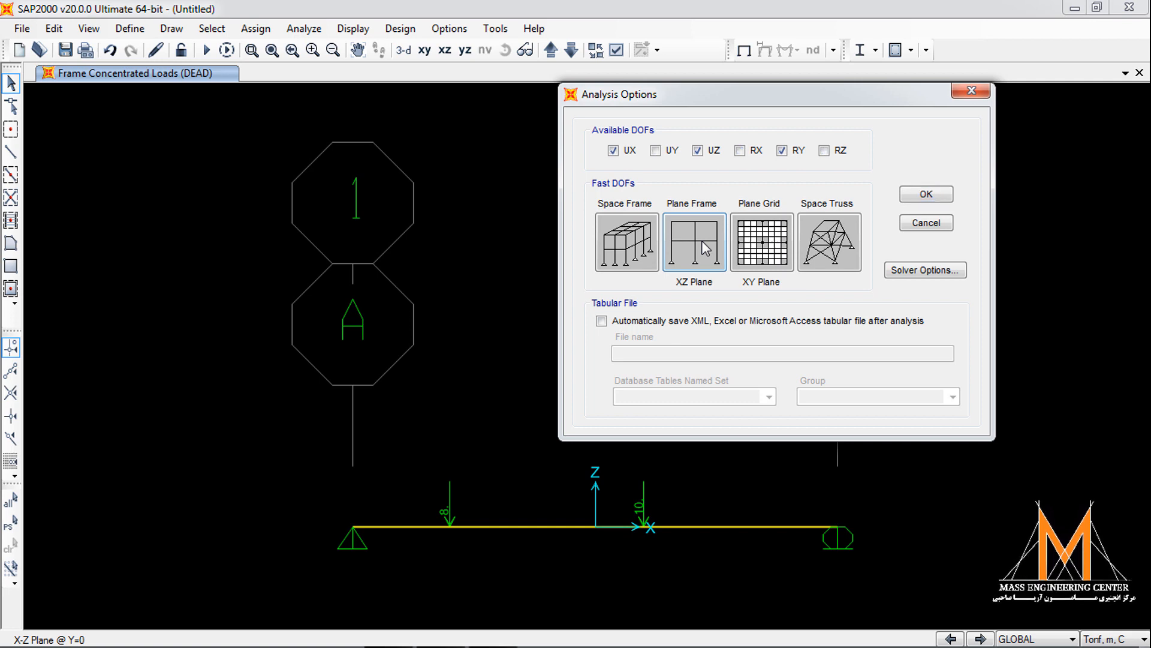
pyautogui.click(927, 195)
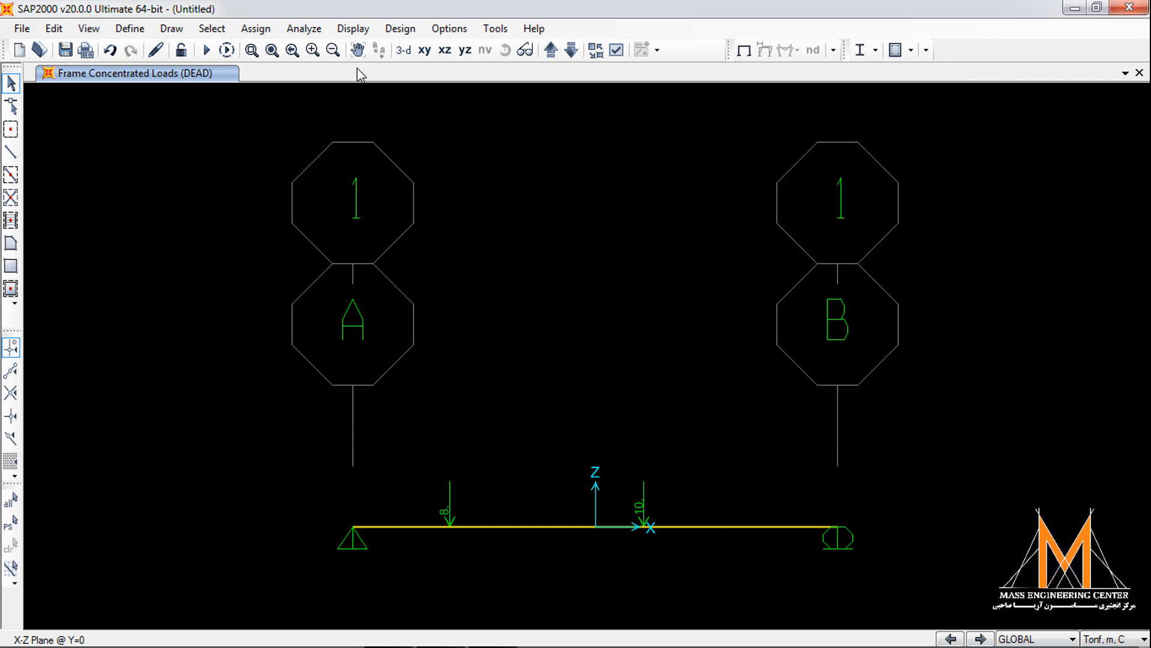
# - Run the analysis for the DEAD and MODAL load cases, saving the model as SSB1
pyautogui.click(322, 35)
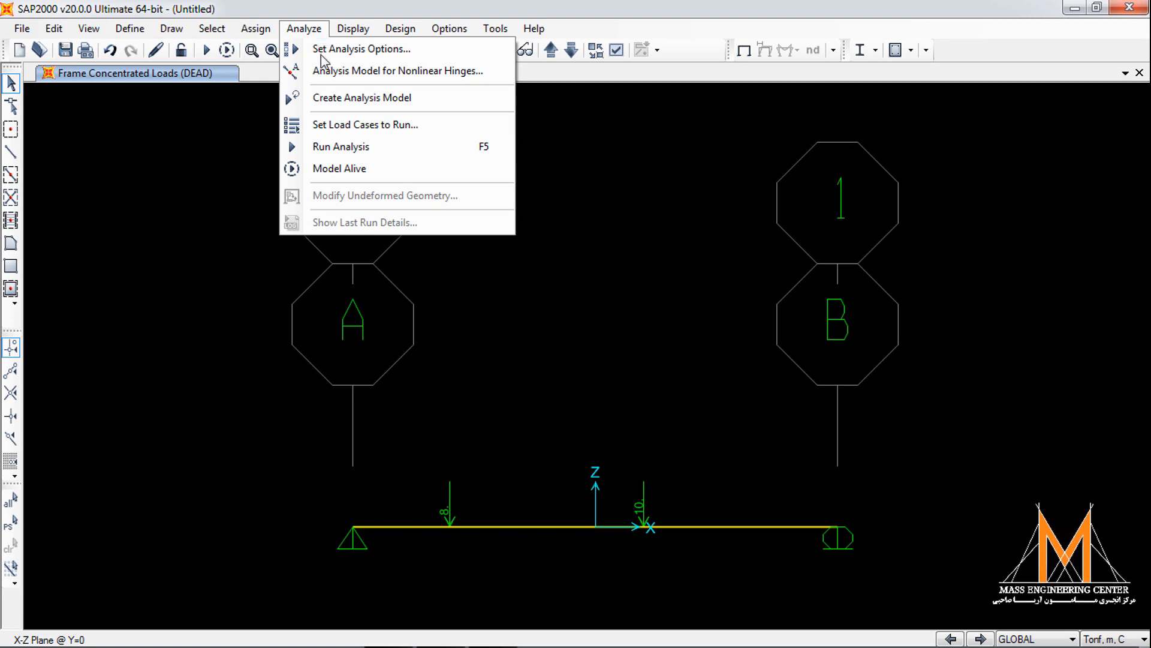
pyautogui.click(347, 125)
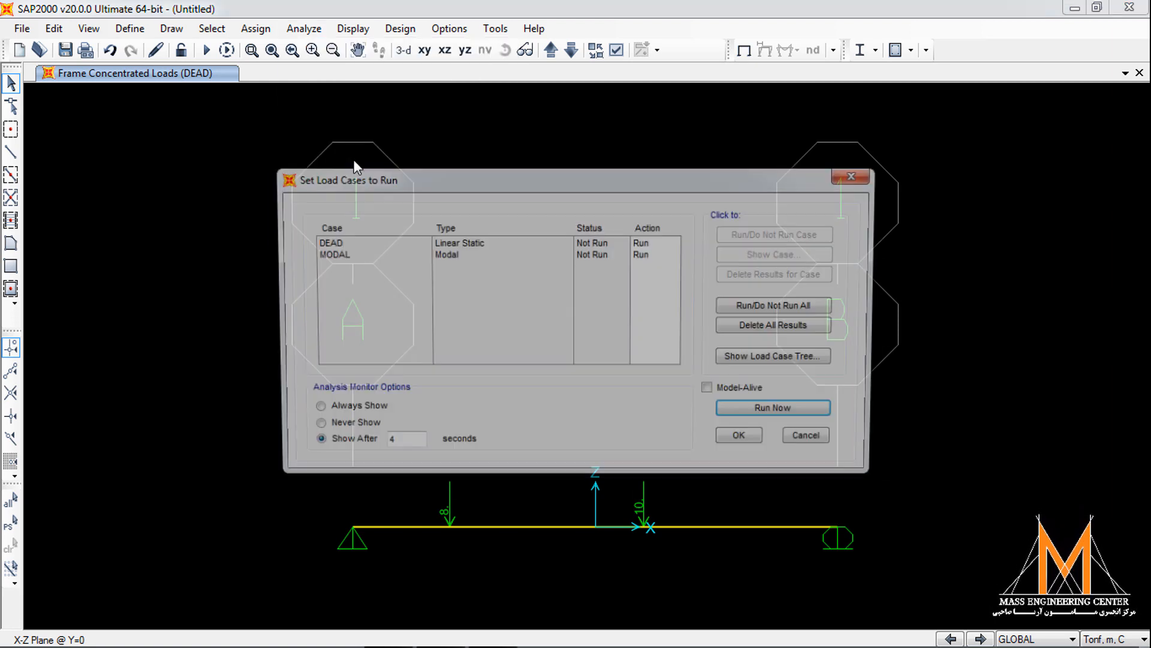
pyautogui.click(783, 412)
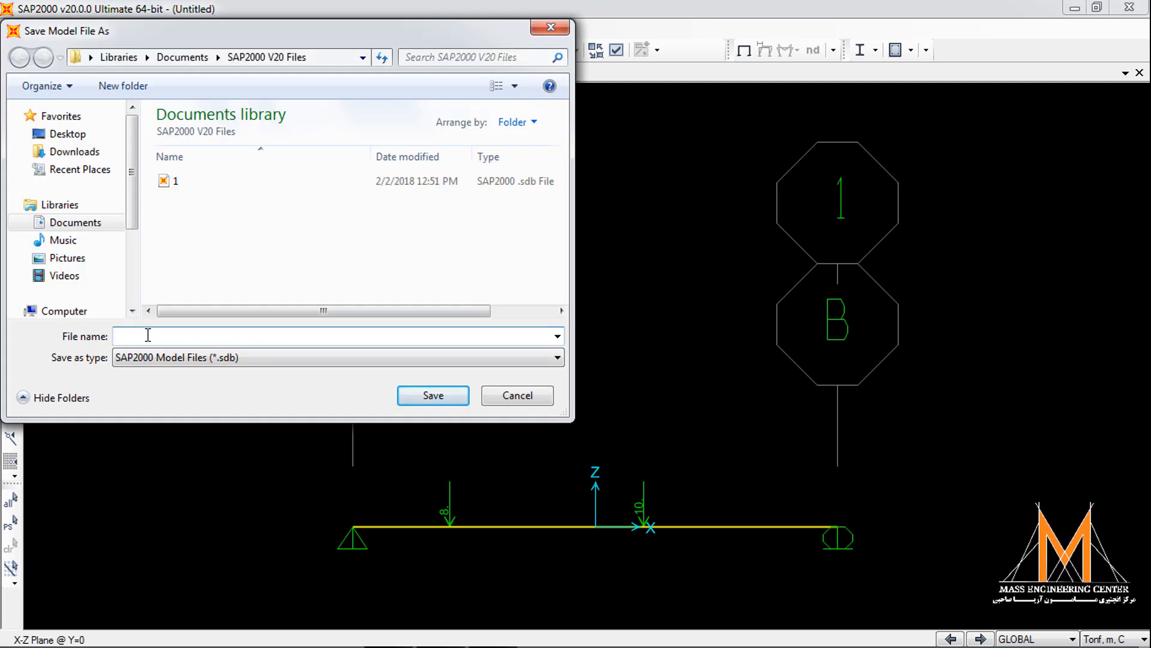
pyautogui.write('SSB1')
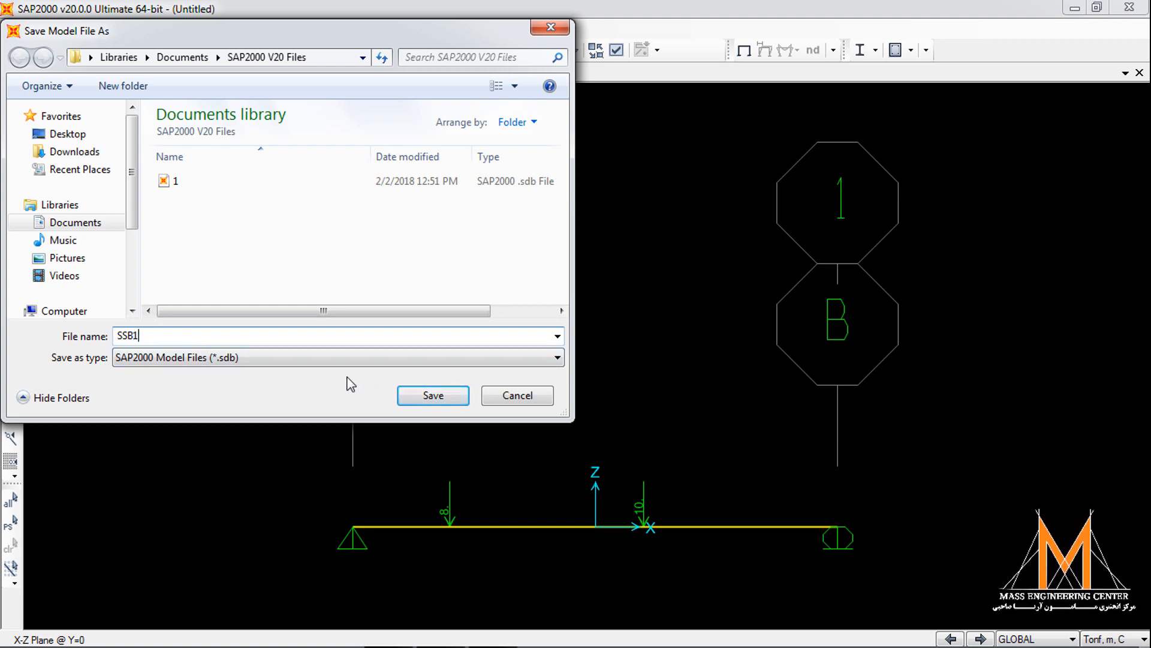
pyautogui.click(442, 396)
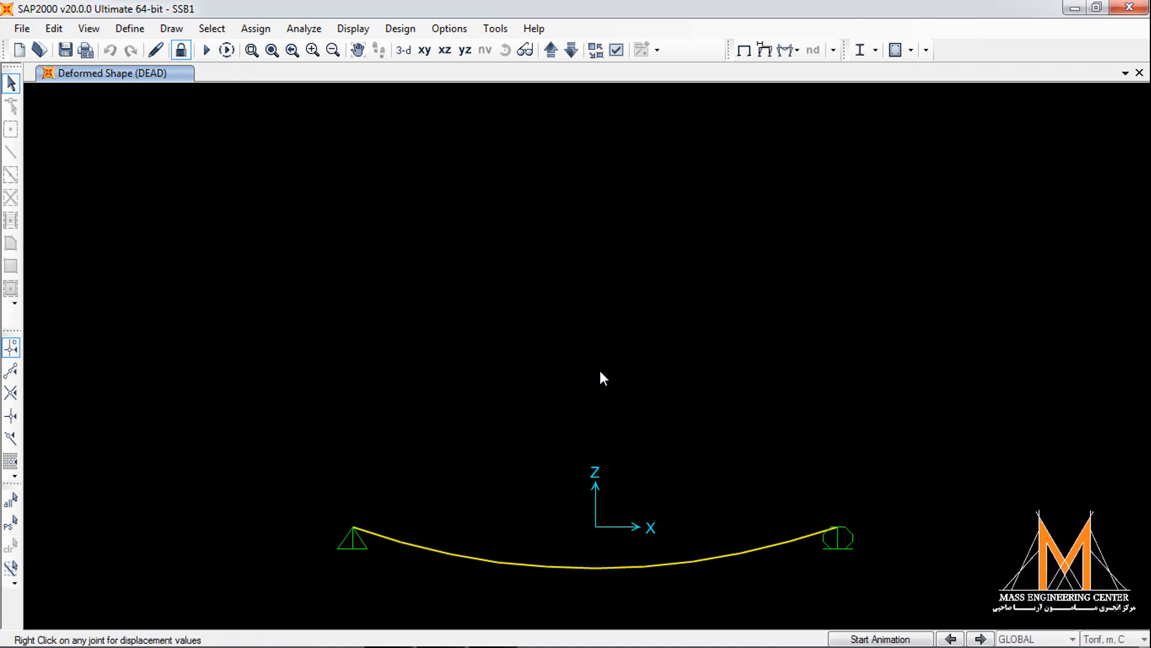
# - View the deformed beam and display the joint reactions for the DEAD case as arrows
pyautogui.scroll(-2, 496, 271)
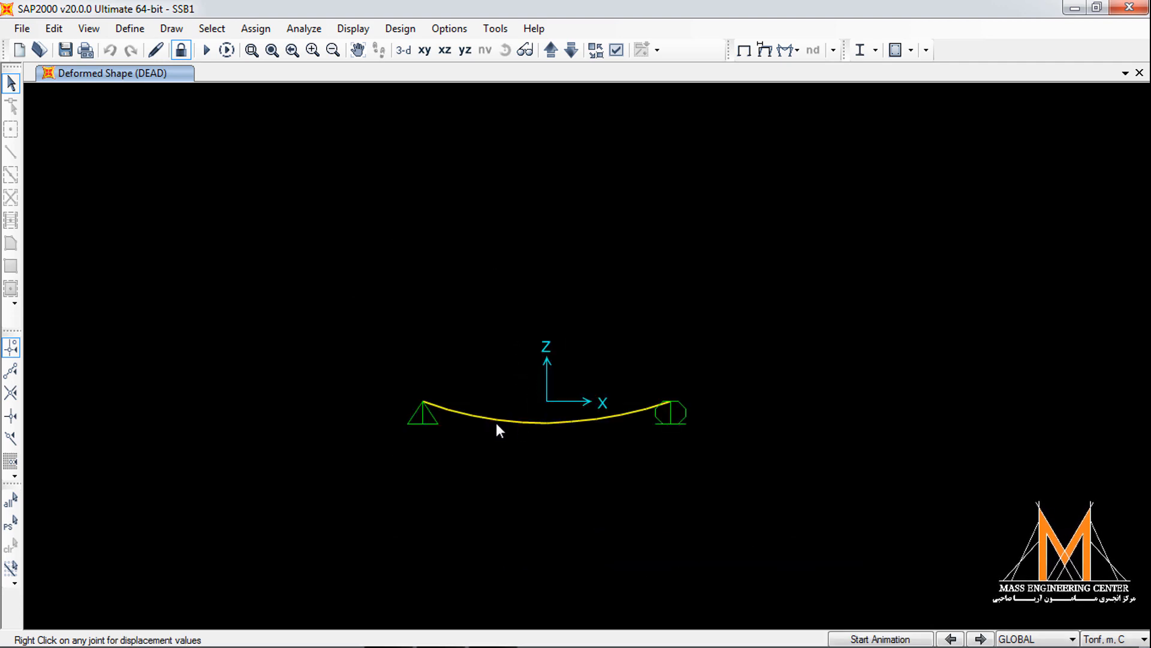
pyautogui.scroll(1, 485, 424)
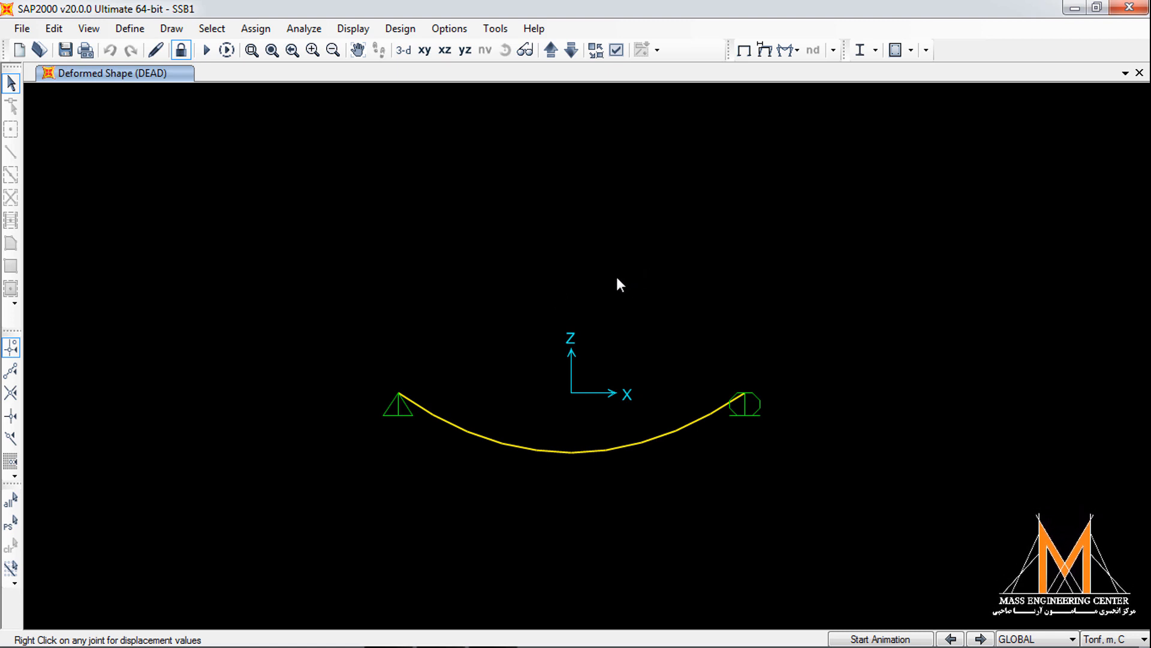
pyautogui.click(345, 33)
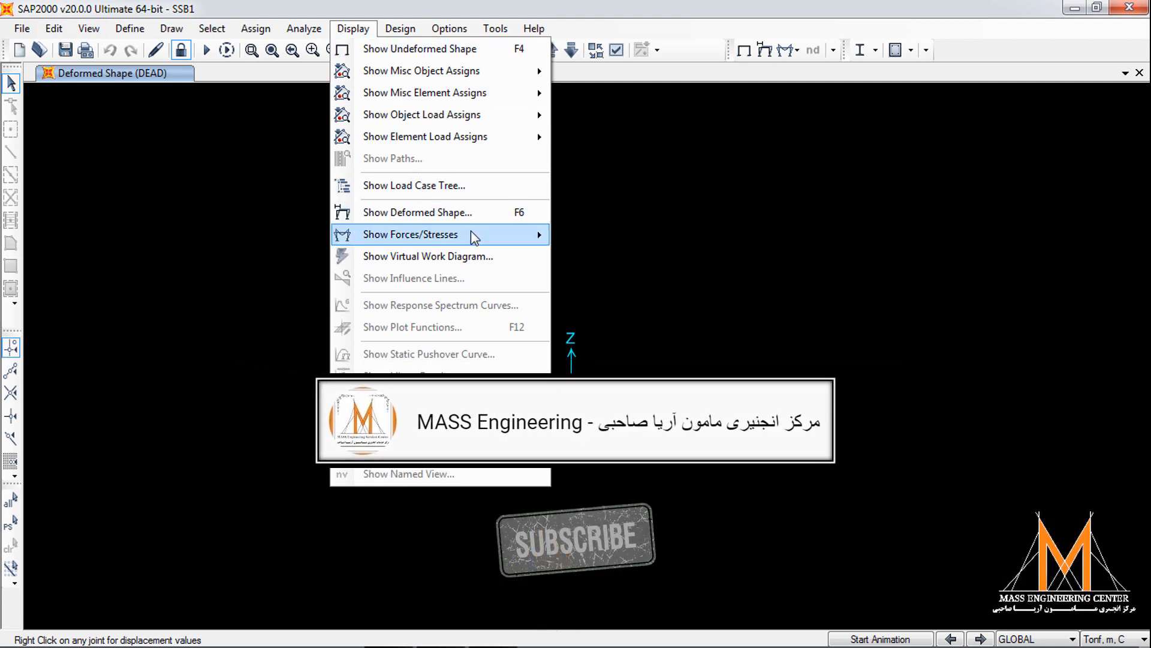
pyautogui.moveTo(474, 236)
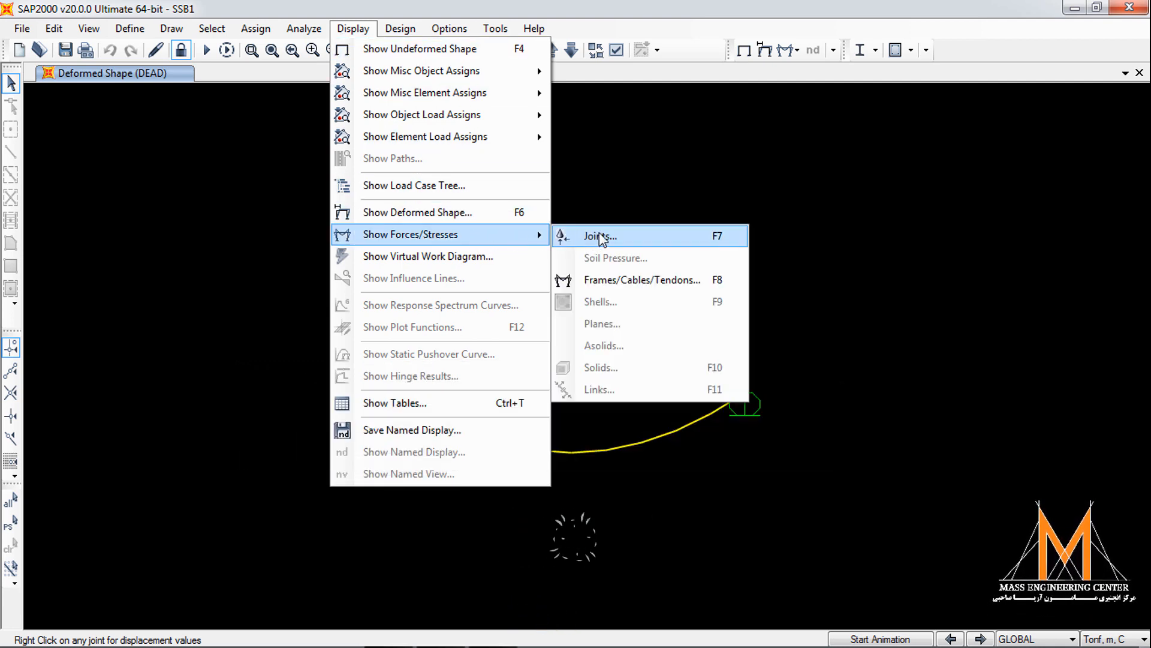
pyautogui.click(621, 236)
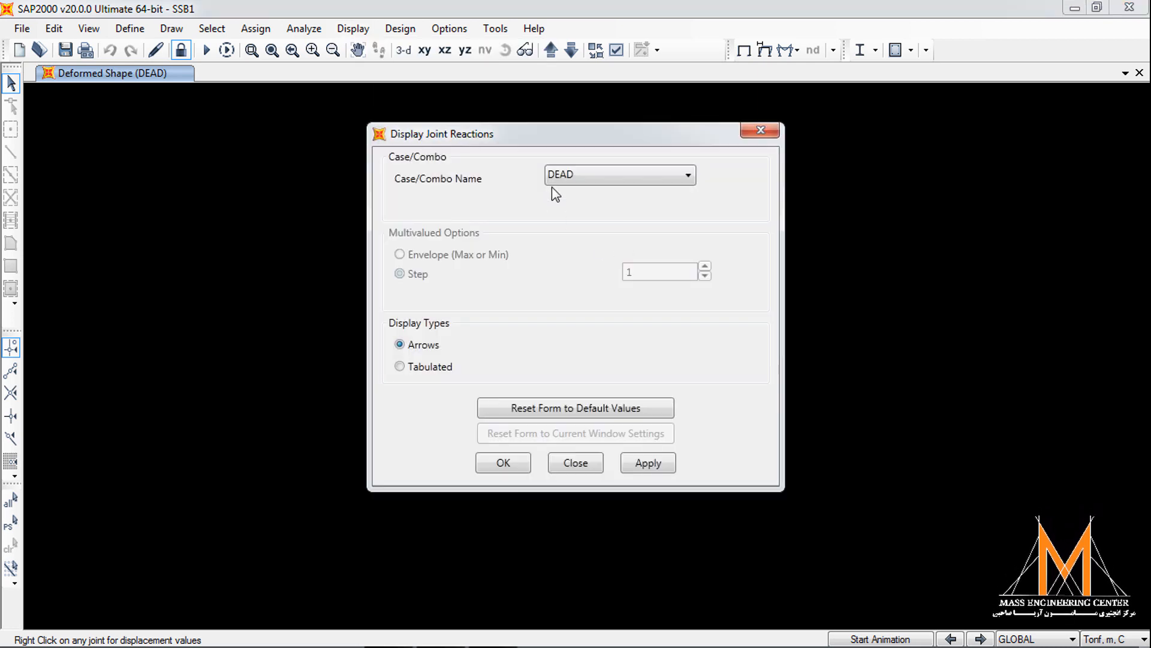
pyautogui.click(503, 462)
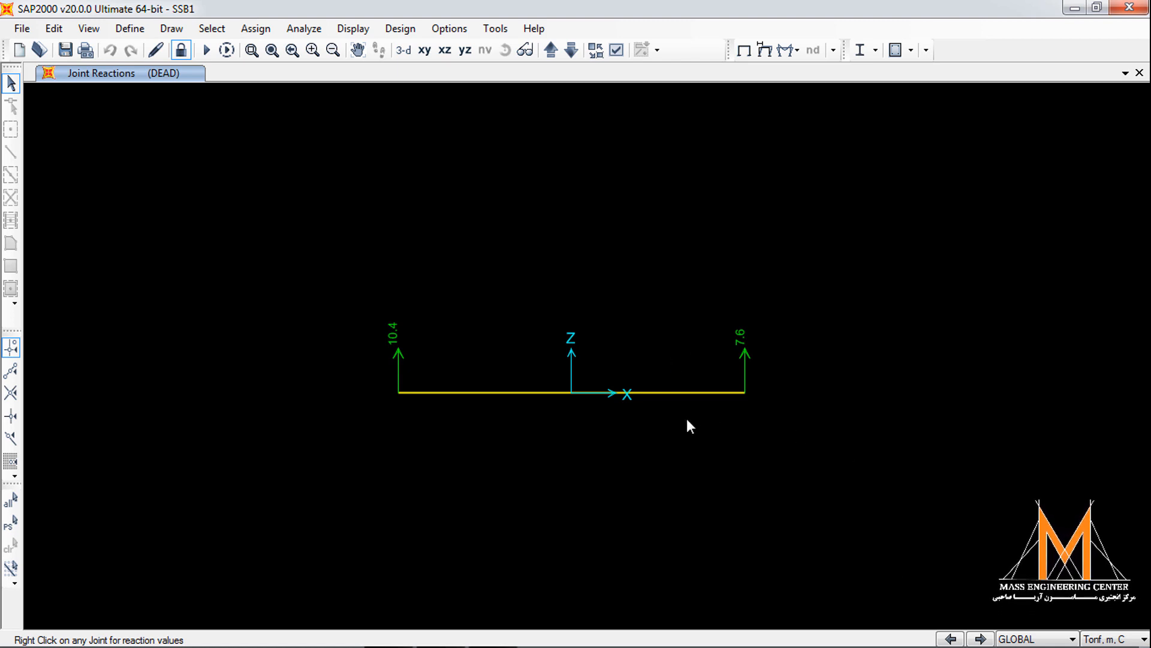
# - Display the beam's Shear 2-2 force diagram for the DEAD case as a filled diagram with automatic scaling
pyautogui.click(353, 28)
pyautogui.moveTo(486, 234)
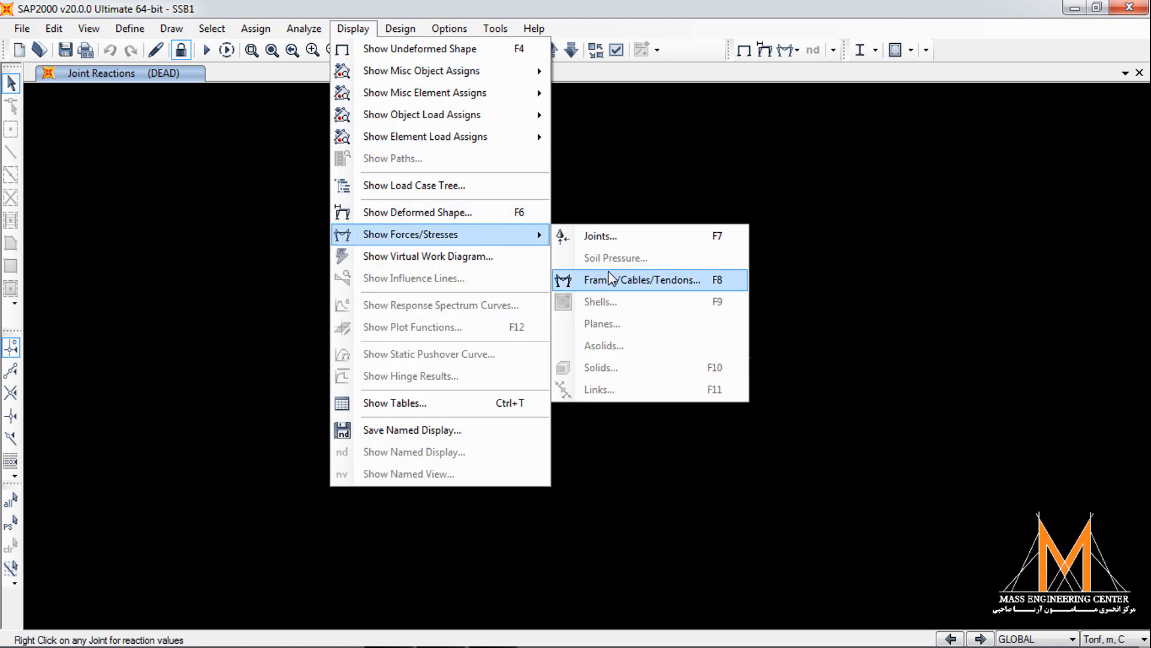
pyautogui.click(641, 278)
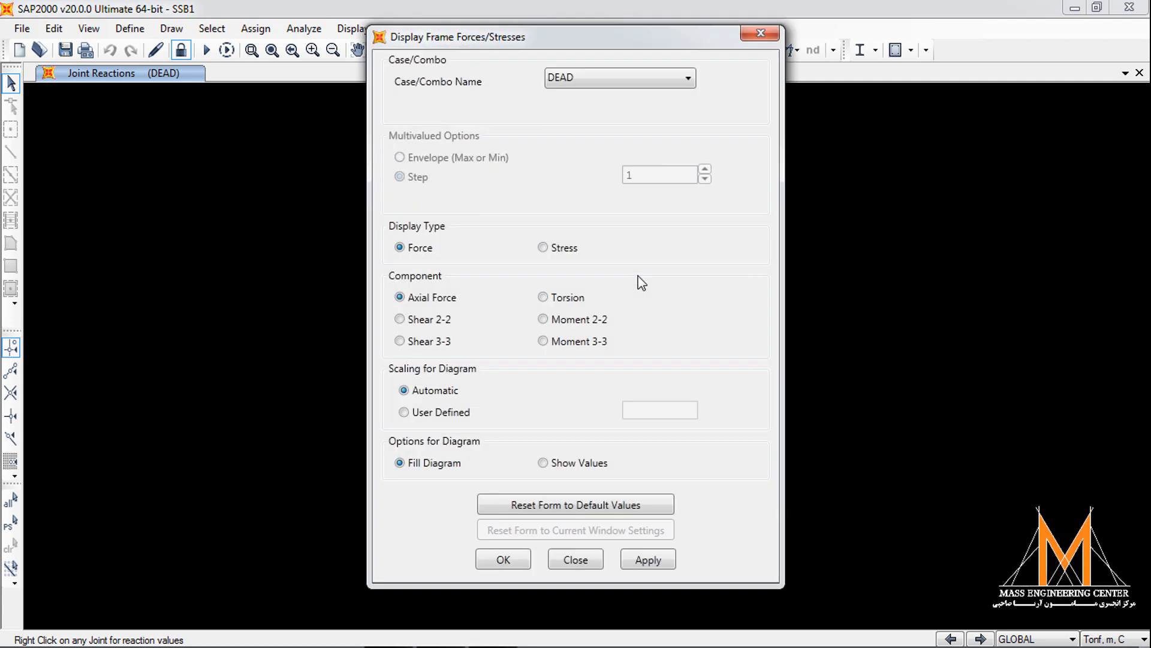
pyautogui.moveTo(515, 53); pyautogui.dragTo(864, 42)
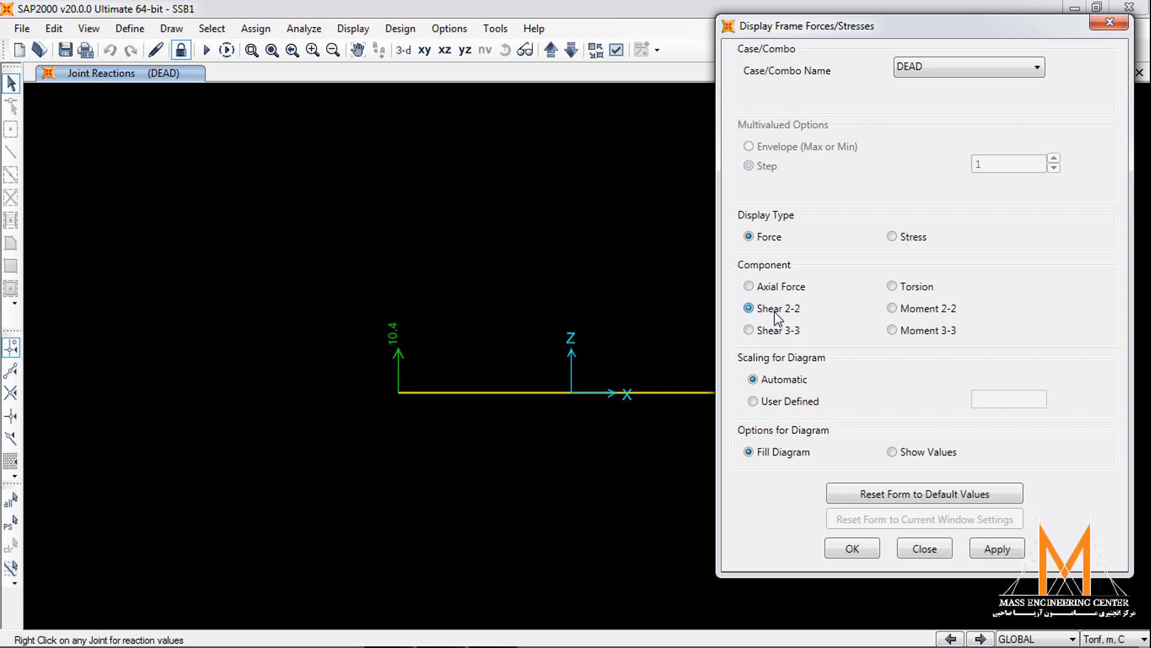
pyautogui.click(934, 334)
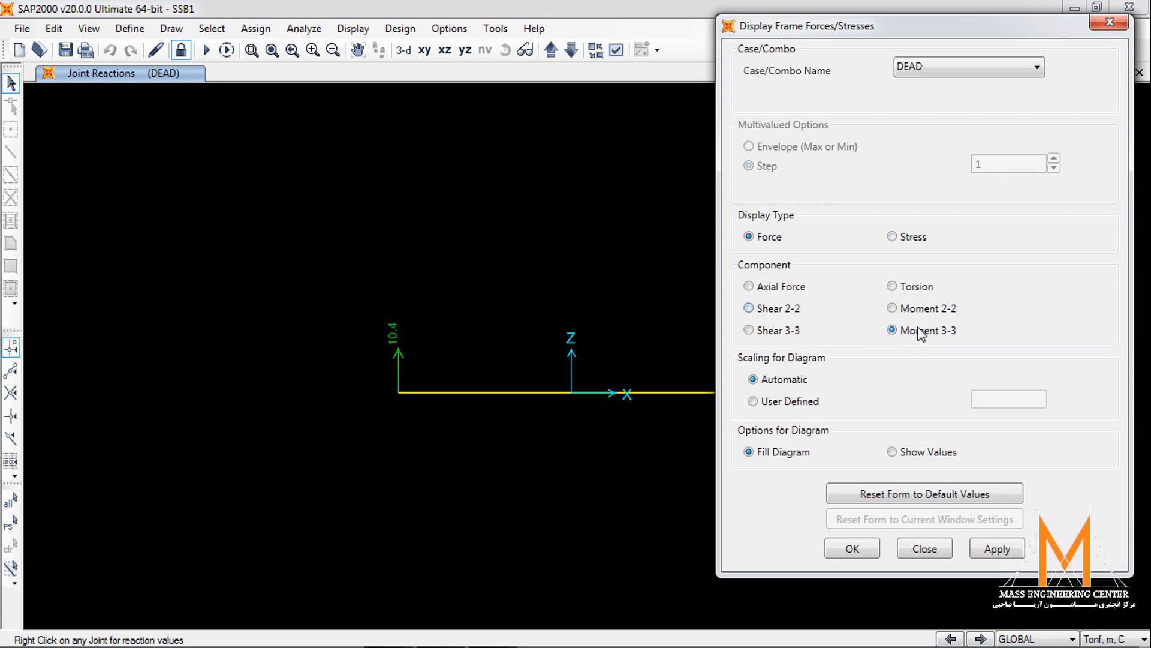
pyautogui.moveTo(885, 36); pyautogui.dragTo(931, 24)
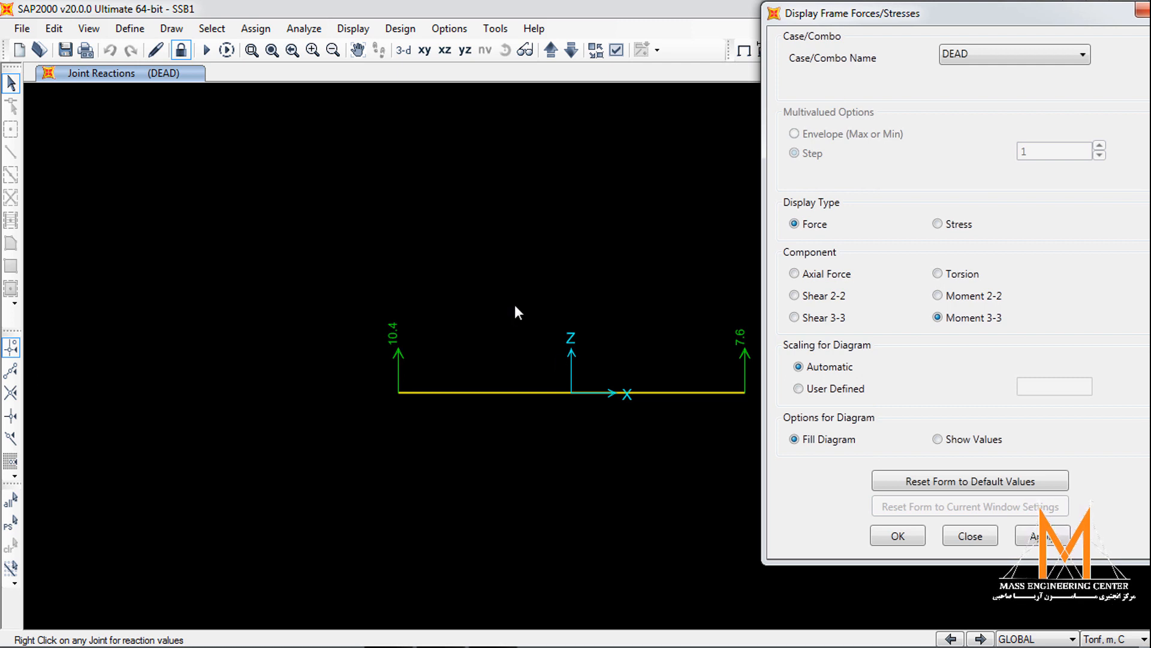
pyautogui.click(818, 296)
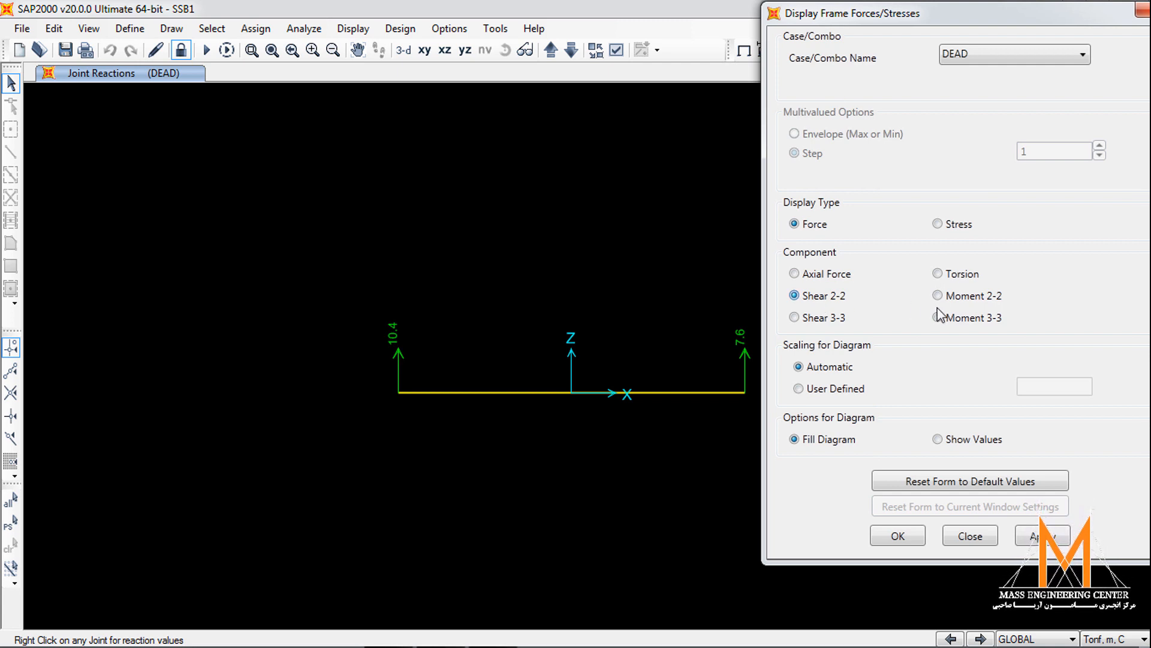
pyautogui.click(972, 324)
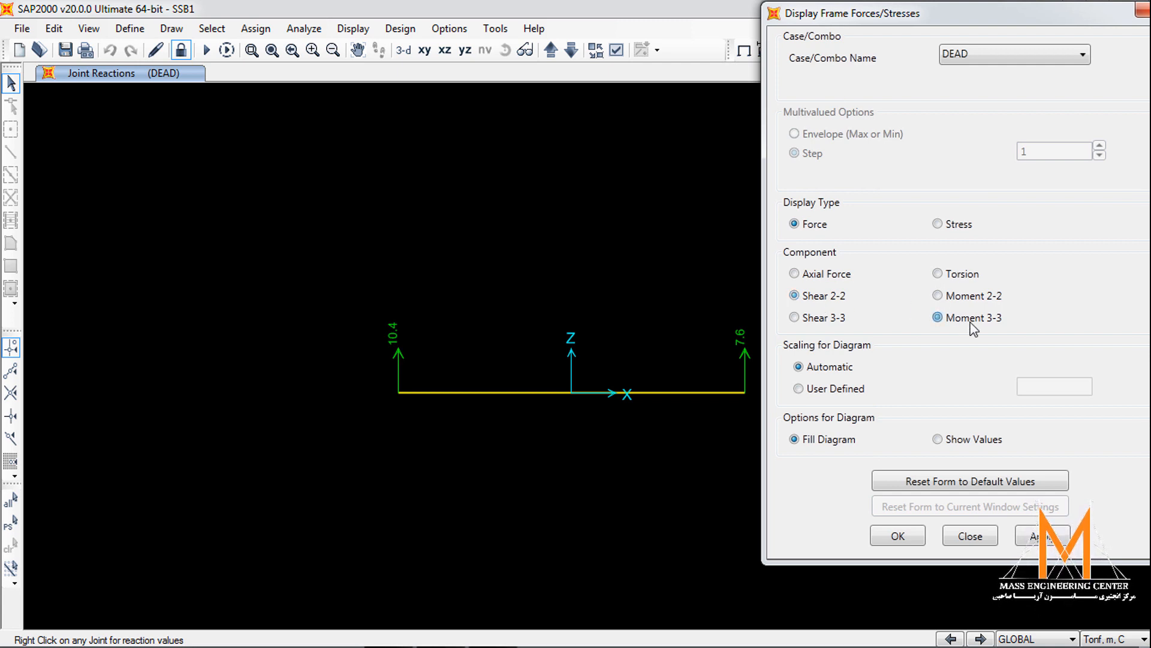
pyautogui.click(816, 297)
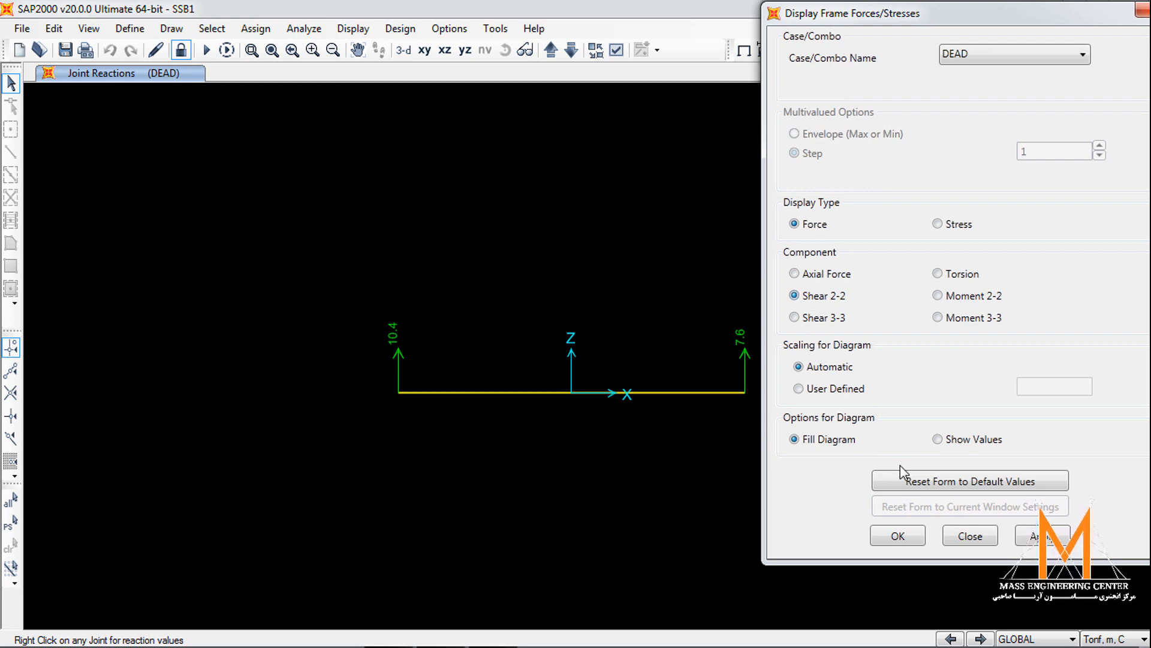
pyautogui.click(898, 538)
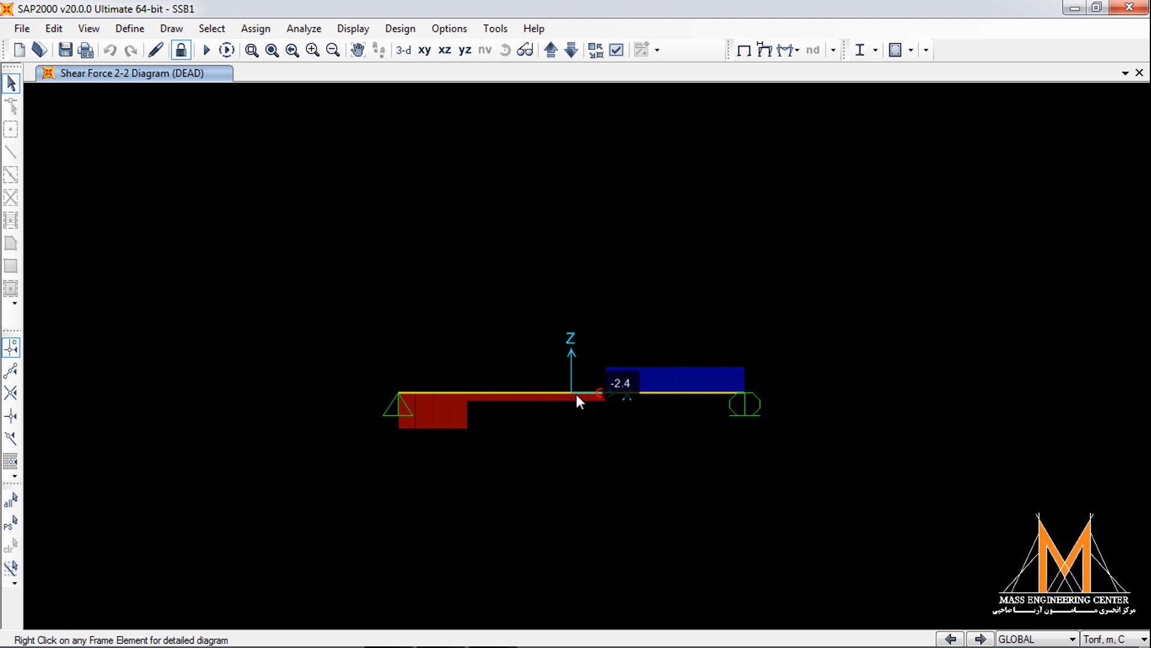
# - Redisplay the DEAD case Shear 2-2 diagram with its values shown instead of the fill
pyautogui.click(361, 30)
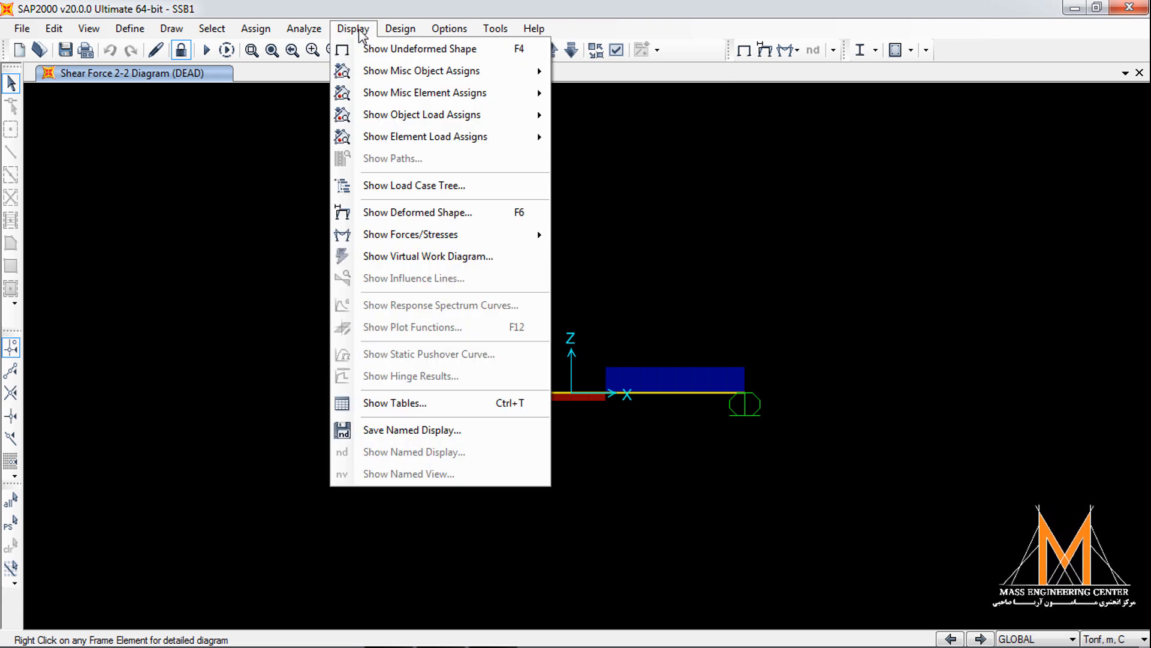
pyautogui.moveTo(369, 237)
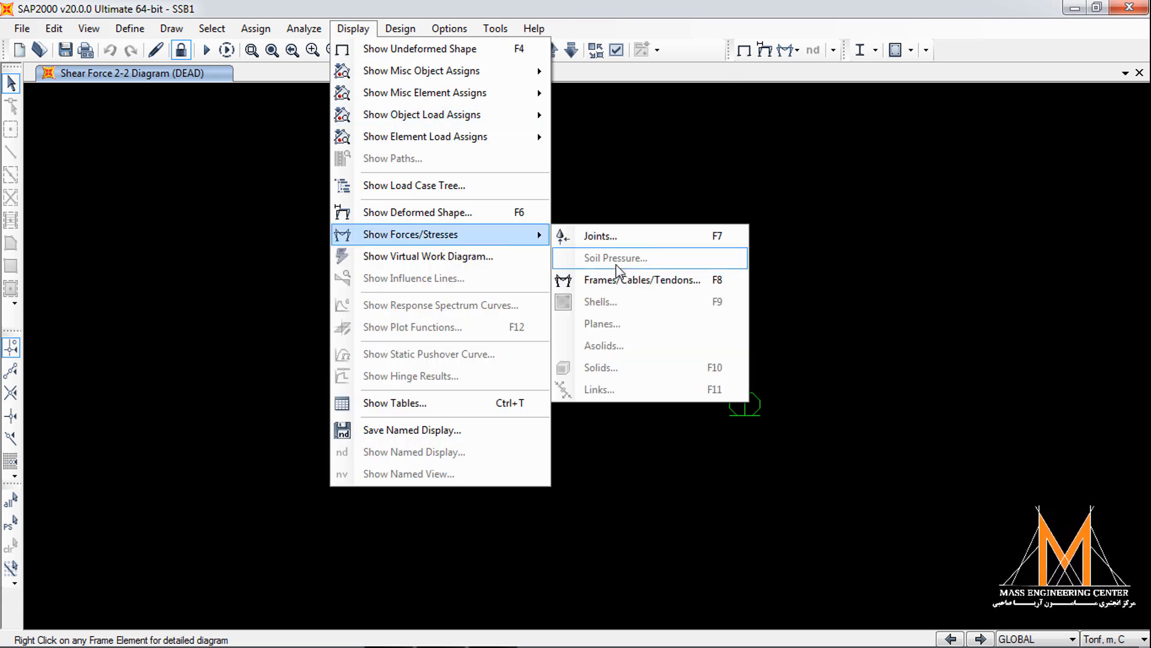
pyautogui.click(626, 279)
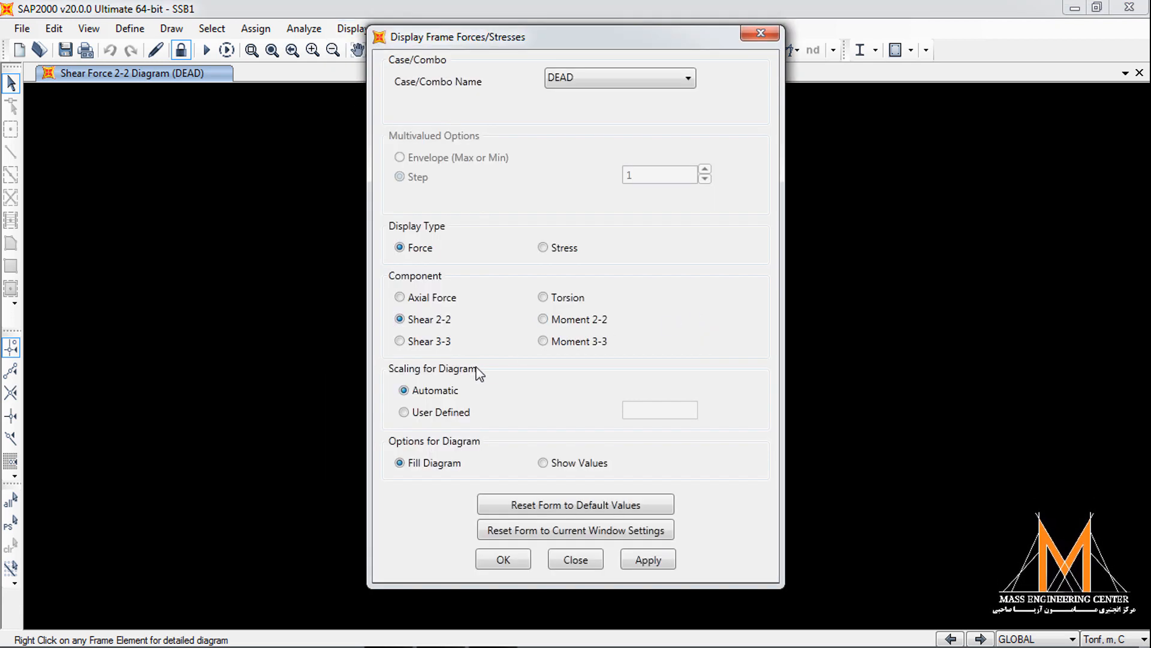
pyautogui.click(567, 463)
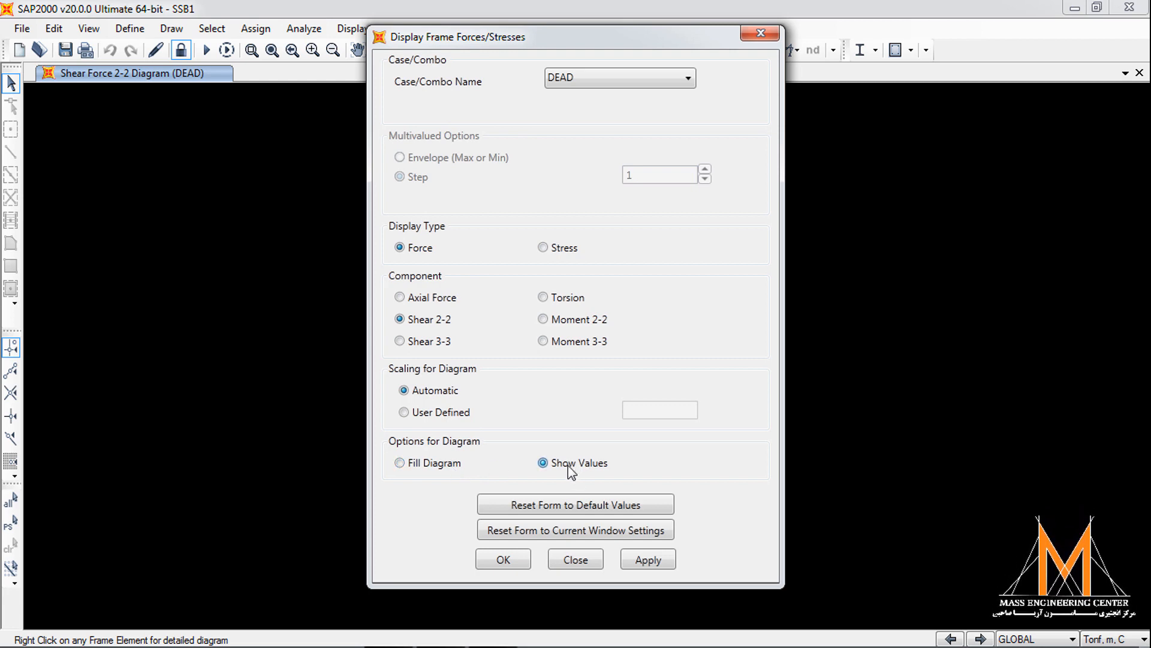
pyautogui.click(647, 559)
pyautogui.click(504, 559)
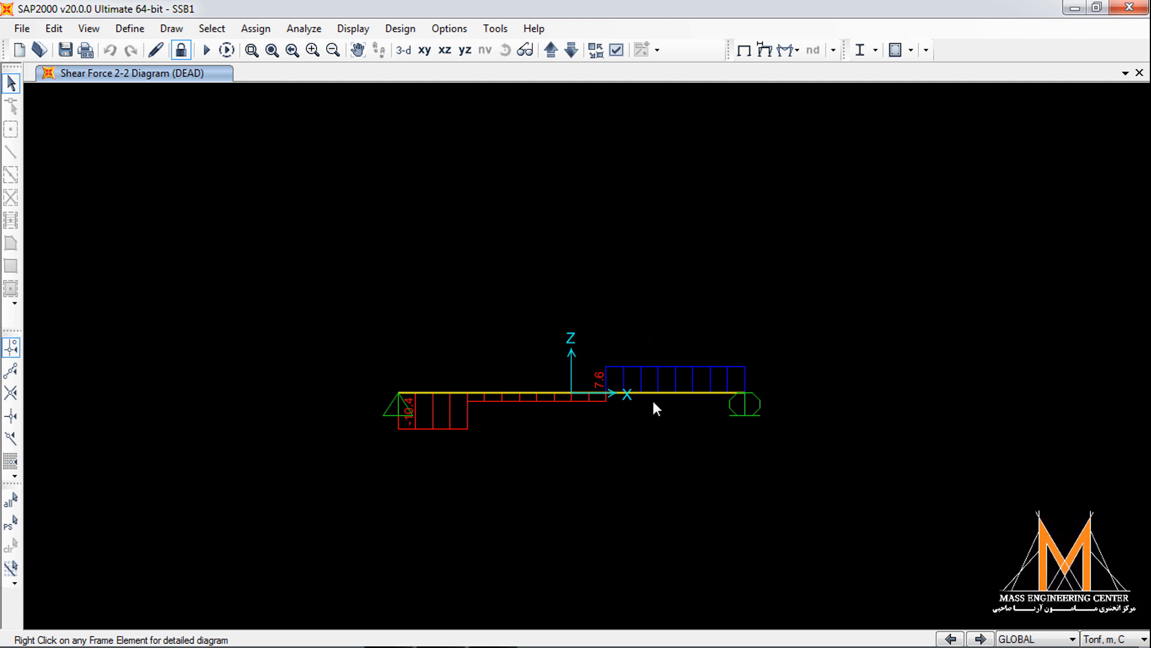
# - Redisplay the DEAD case Shear 2-2 force diagram with values shown and a user-defined scale factor of -0.05
pyautogui.click(353, 29)
pyautogui.moveTo(480, 235)
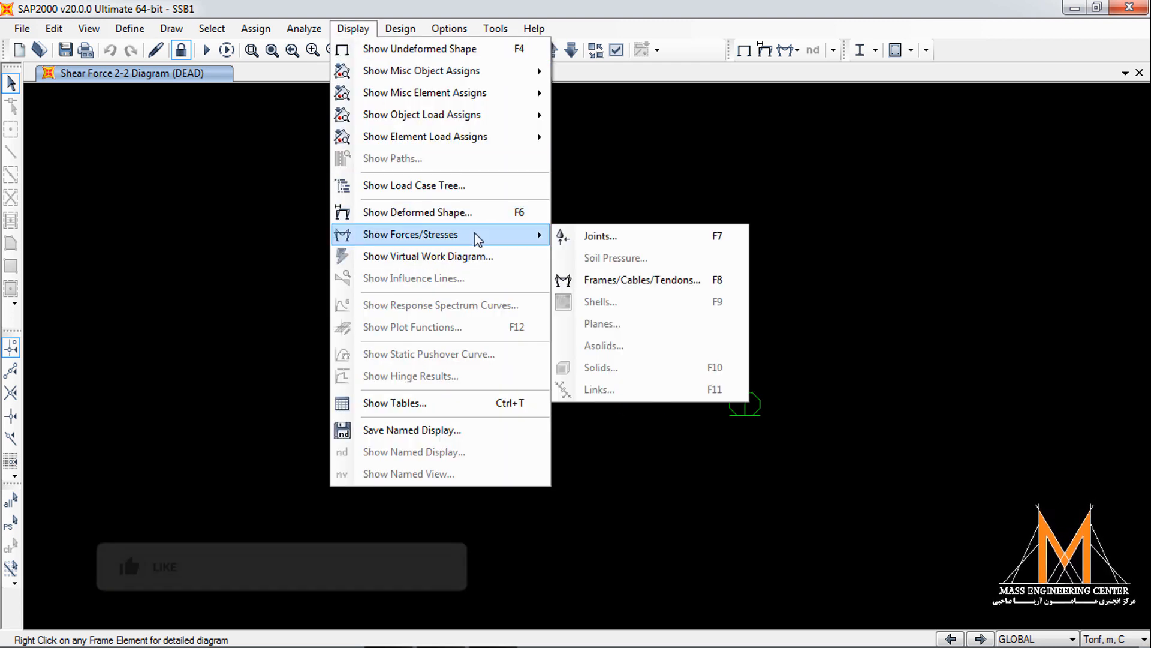
pyautogui.click(607, 280)
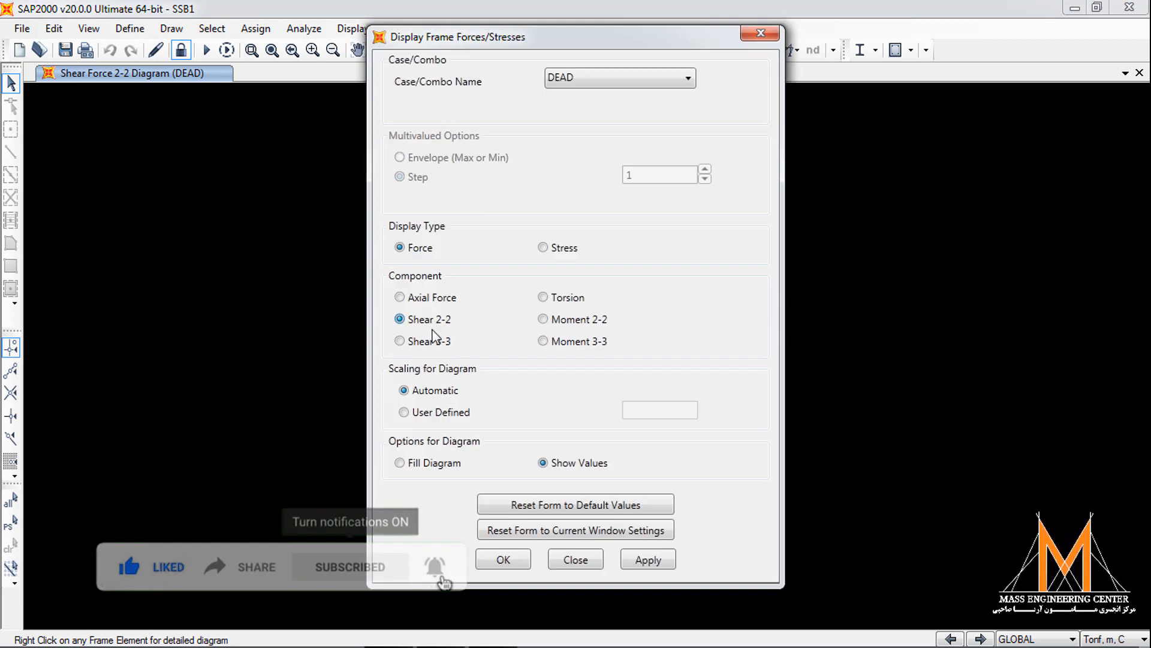
pyautogui.click(459, 413)
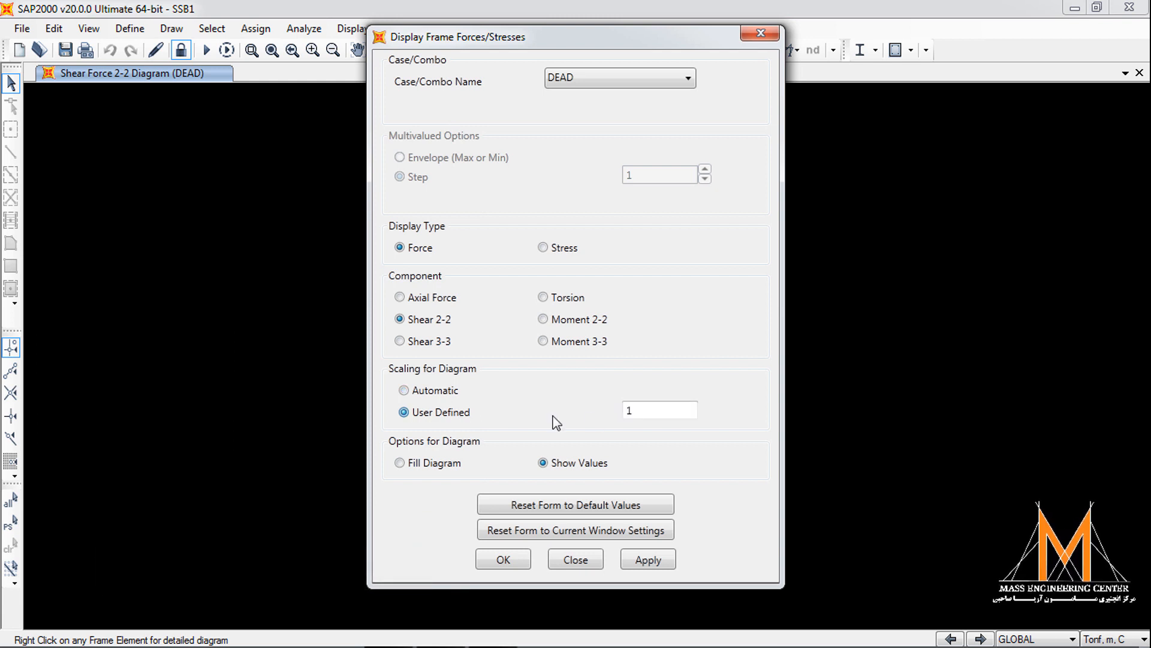
pyautogui.doubleClick(689, 406)
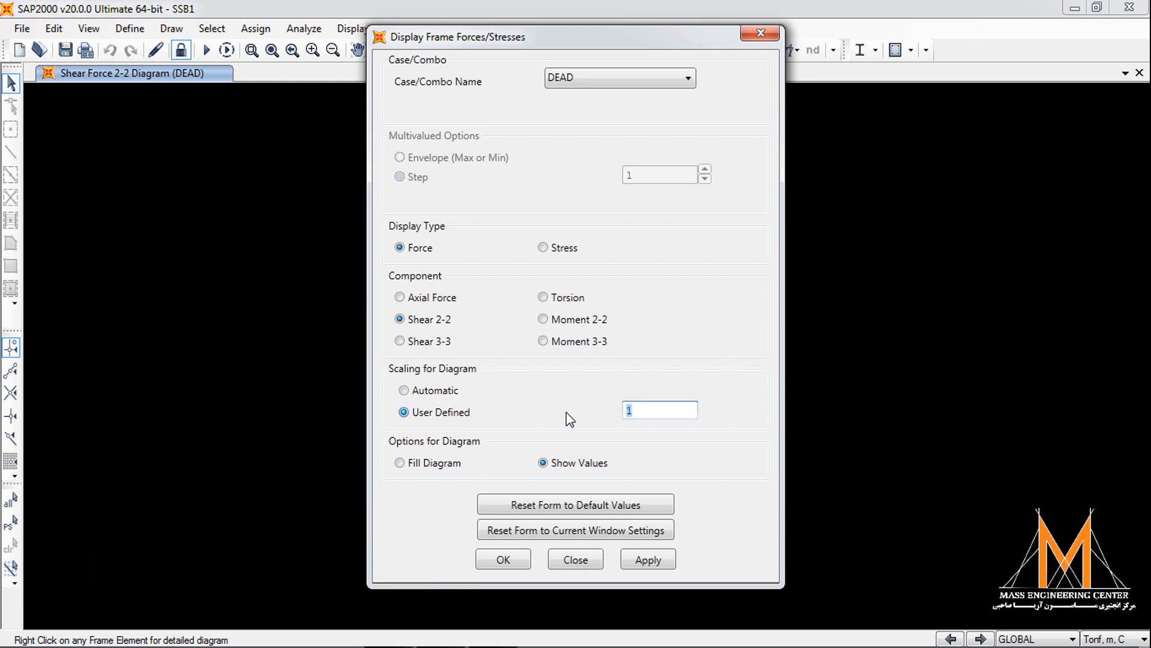
pyautogui.press('BackSpace')
pyautogui.write('-0.025')
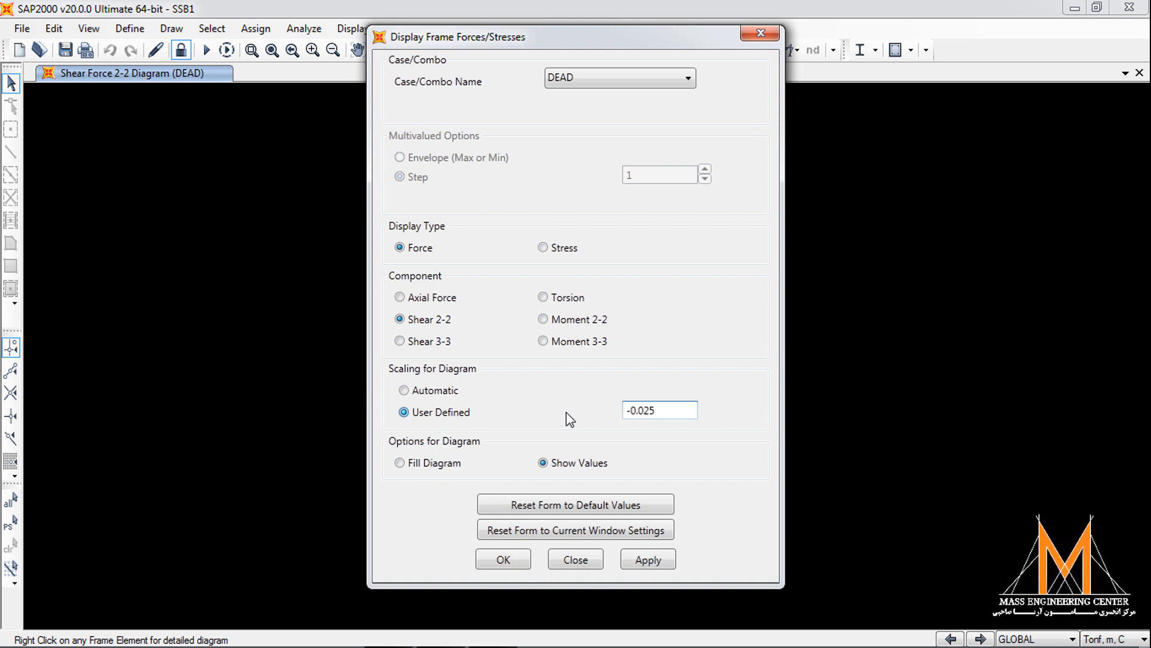
pyautogui.press('BackSpace')
pyautogui.press('BackSpace')
pyautogui.write('5')
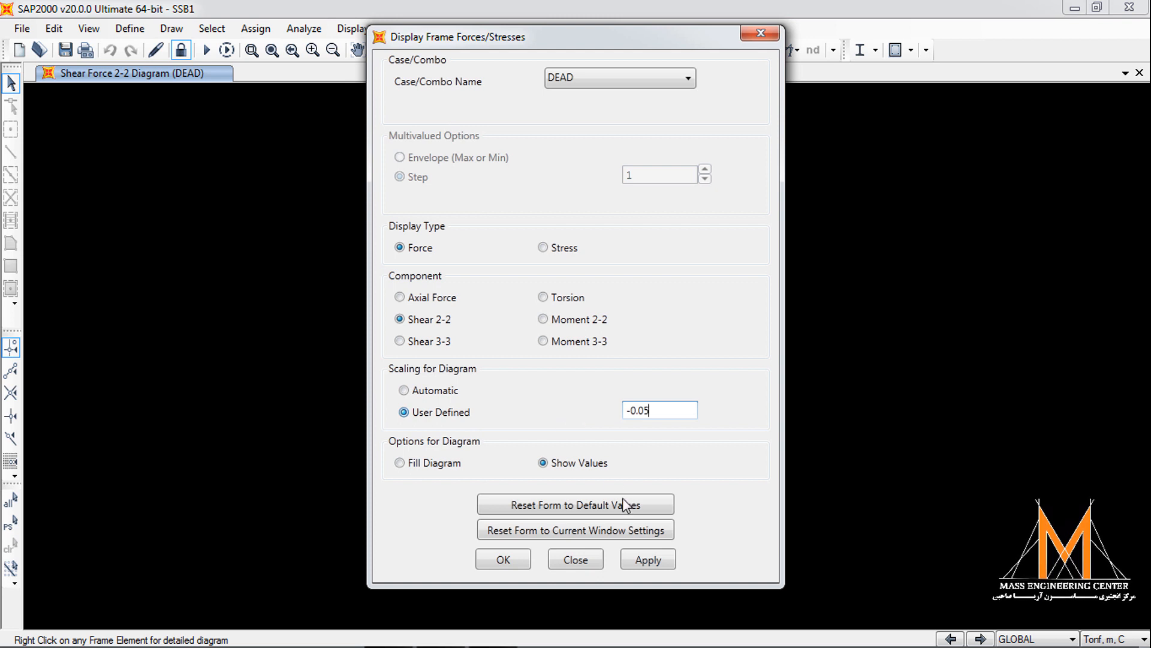
pyautogui.click(648, 559)
pyautogui.click(504, 559)
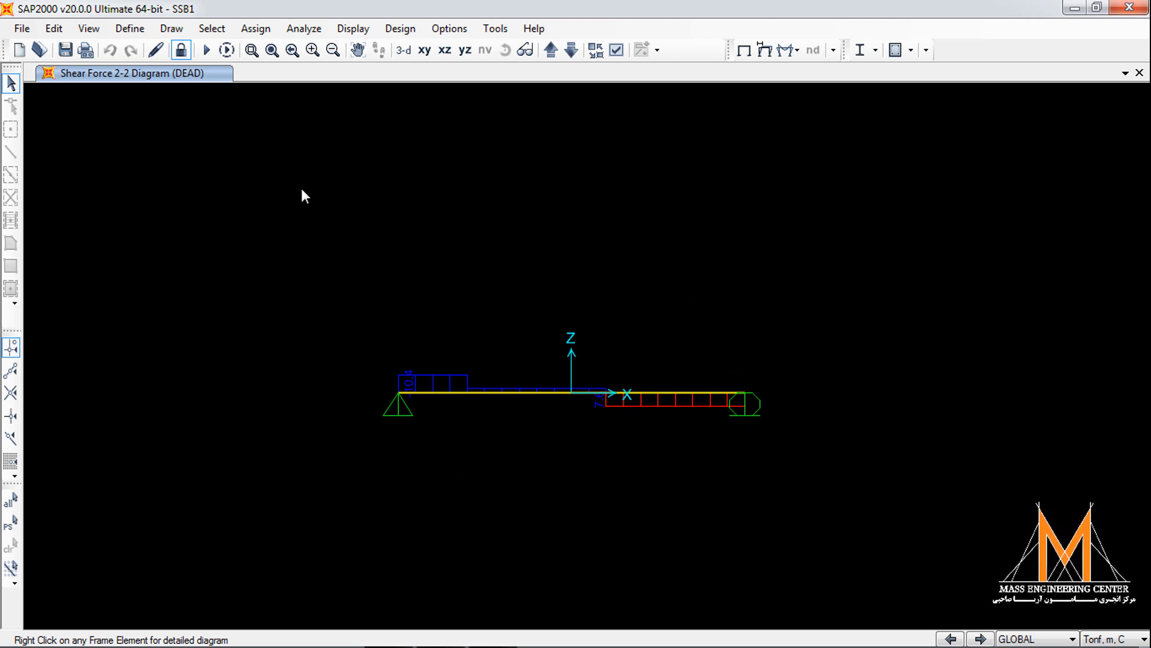
# - Display the beam's Moment 3-3 force diagram for the DEAD case with automatic scaling and values shown
pyautogui.click(353, 31)
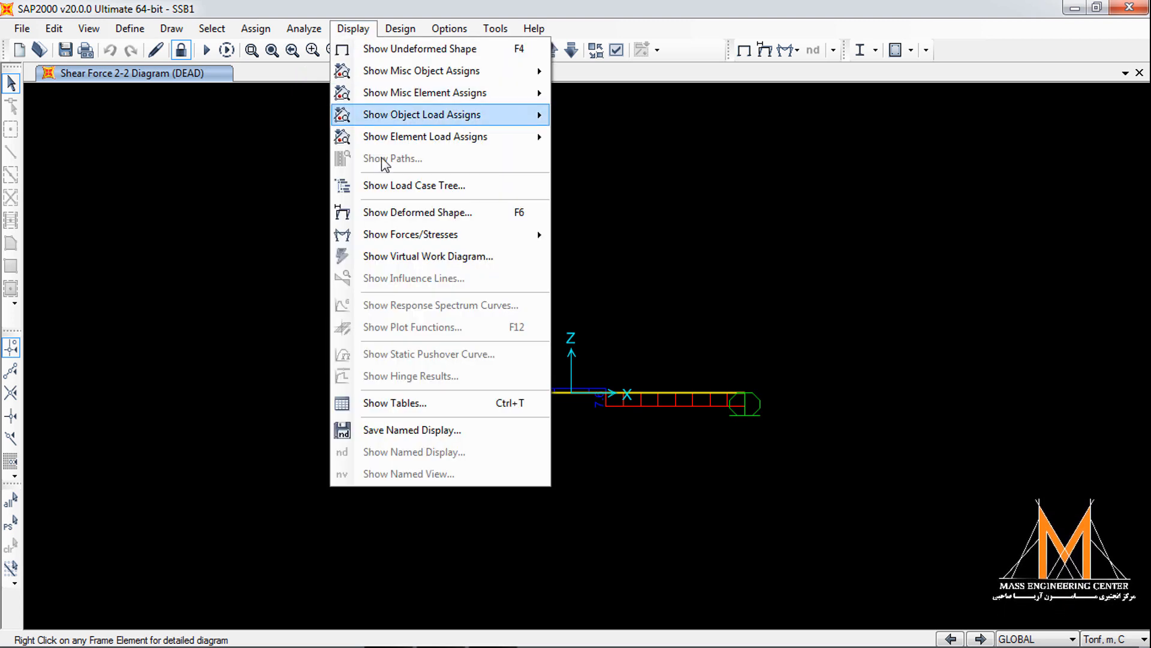
pyautogui.moveTo(385, 238)
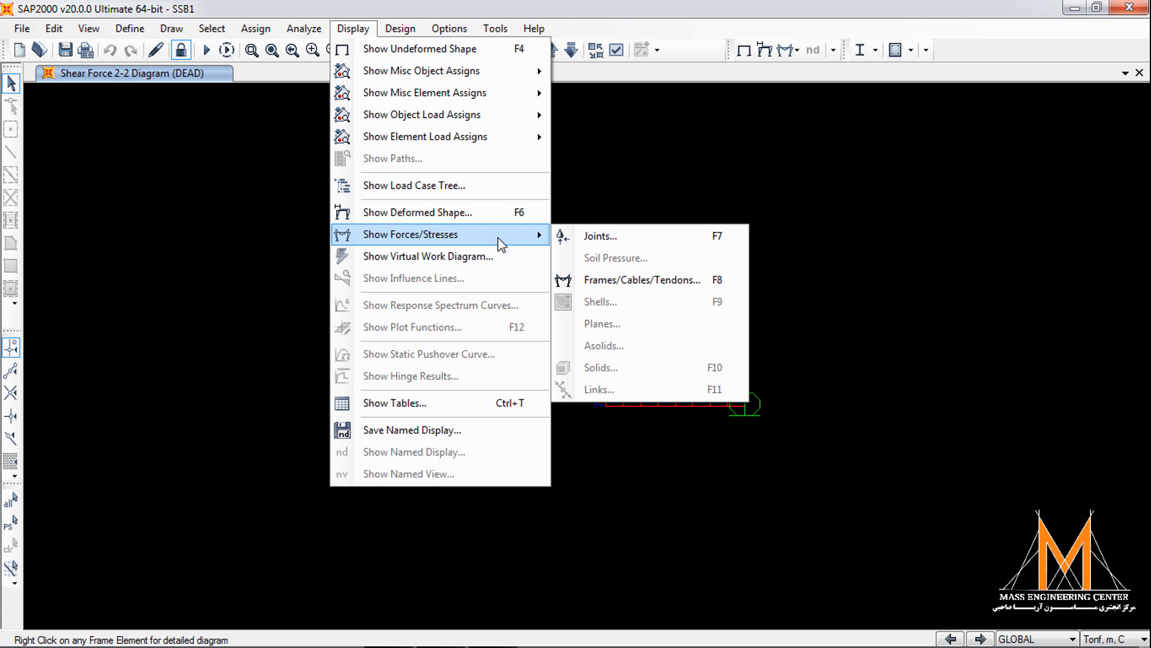
pyautogui.click(637, 280)
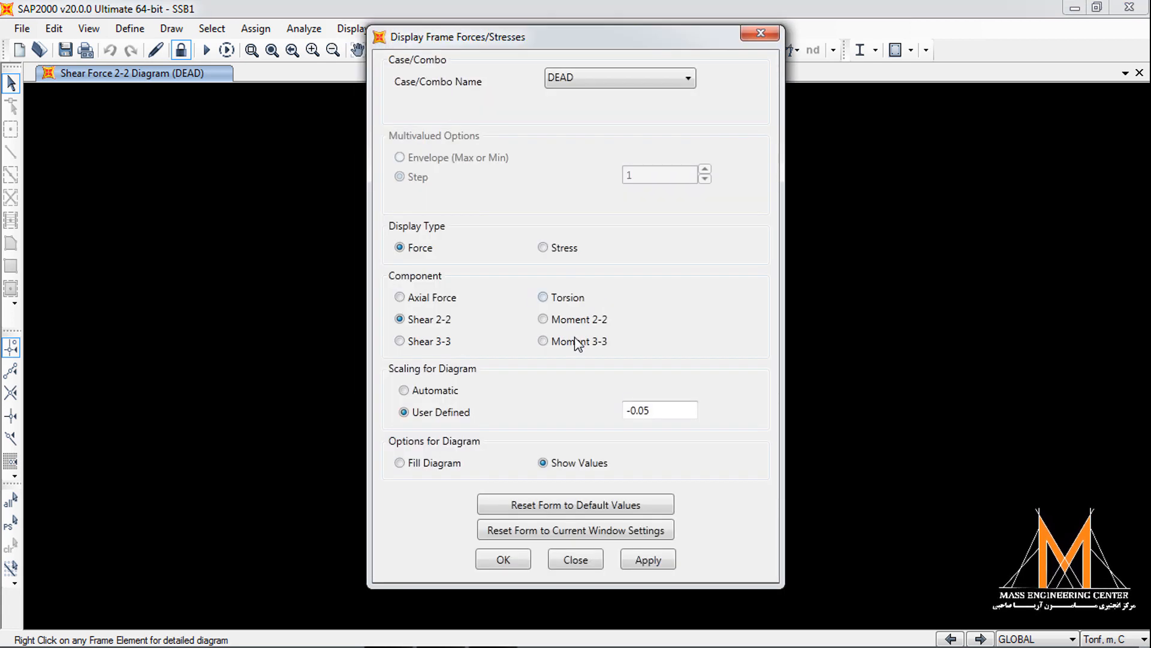
pyautogui.click(578, 345)
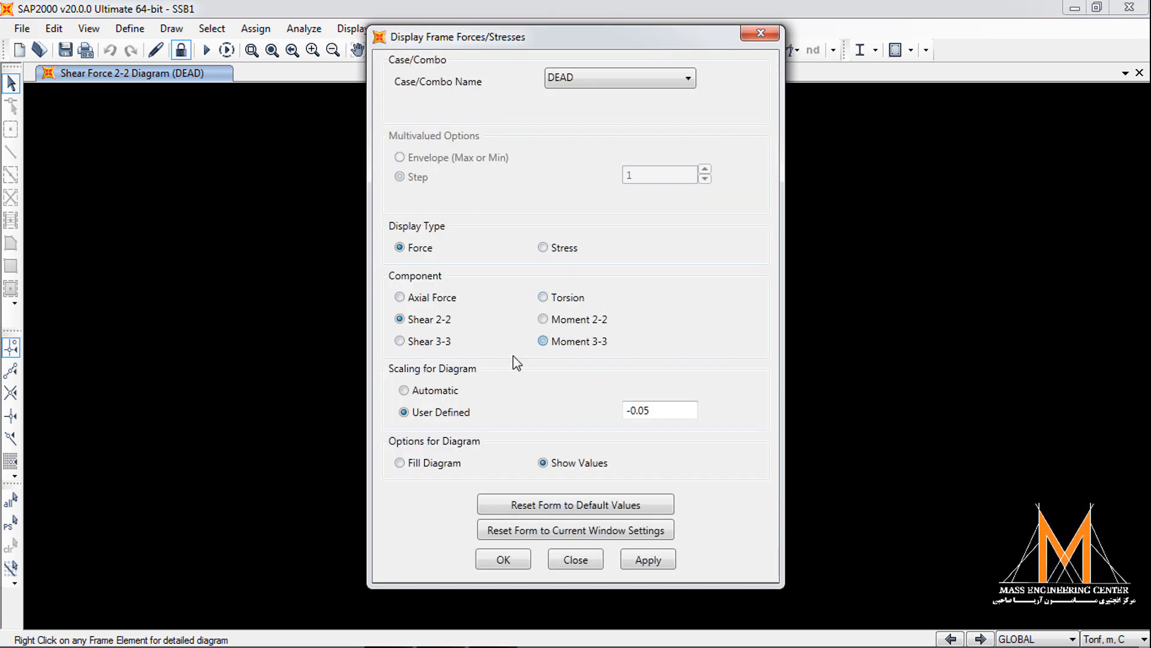
pyautogui.click(442, 393)
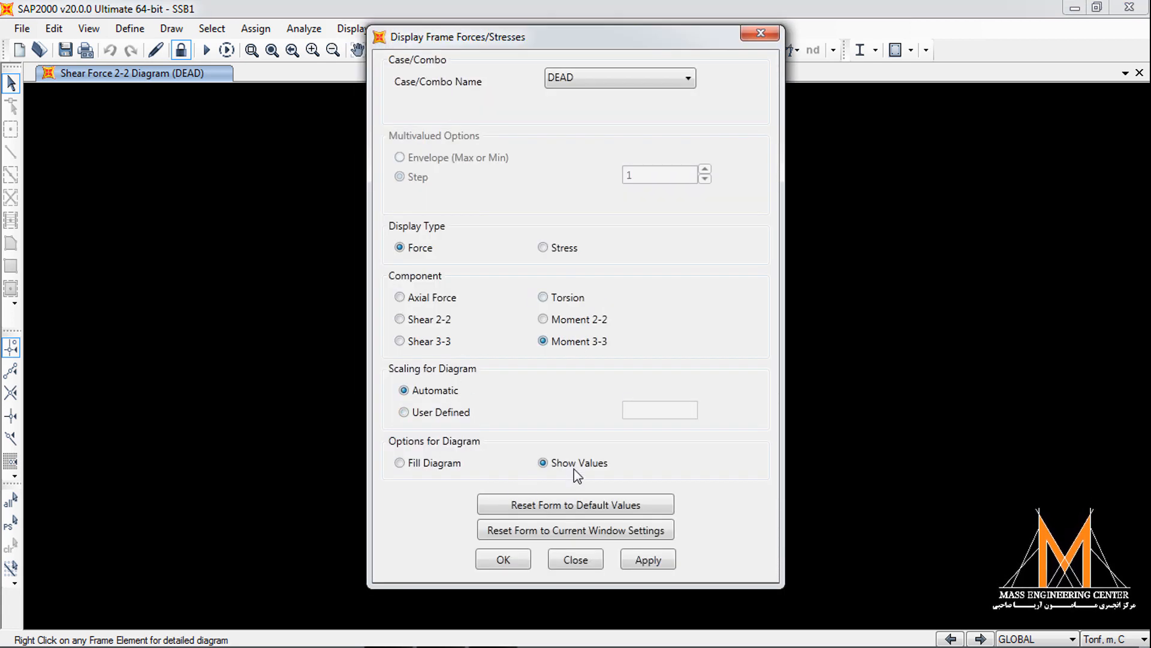
pyautogui.click(635, 562)
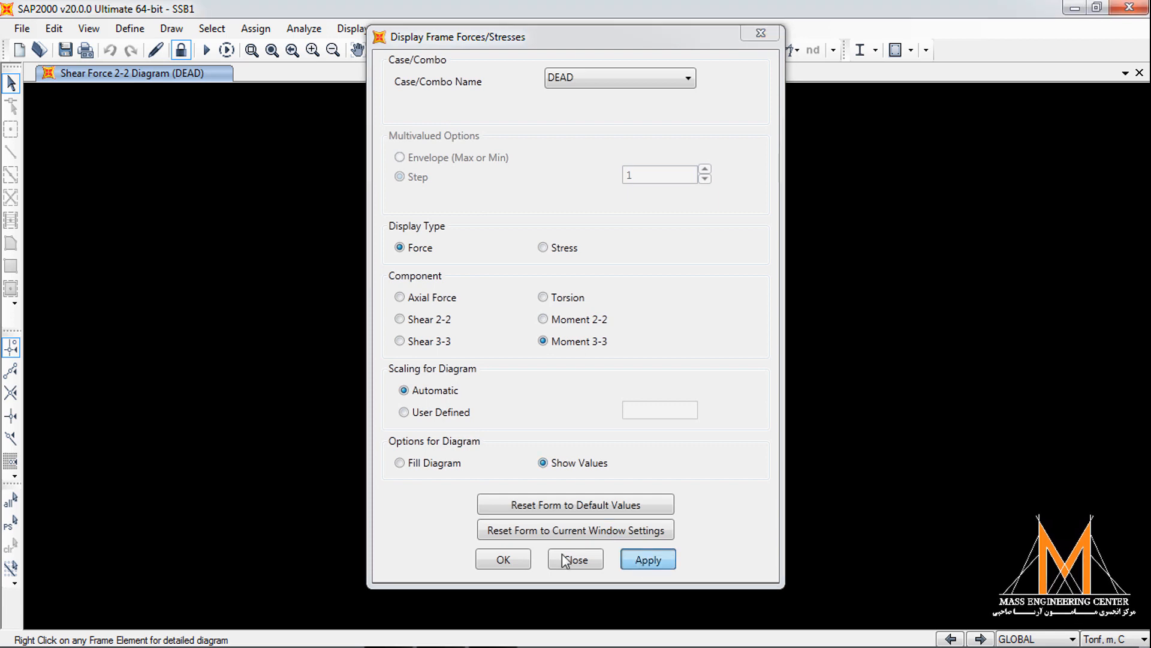
pyautogui.click(479, 559)
# - Open the beam's detailed diagrams and inspect the load, shear, moment and deflection at its I-End and J-End
pyautogui.moveTo(512, 395)
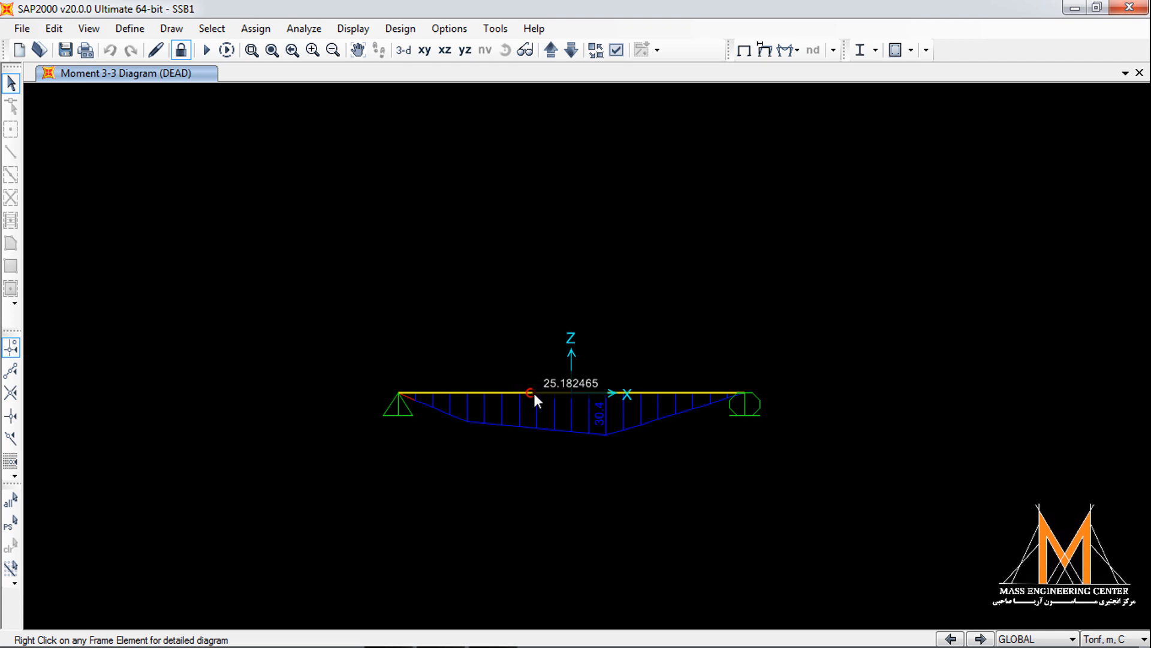
pyautogui.click(502, 393)
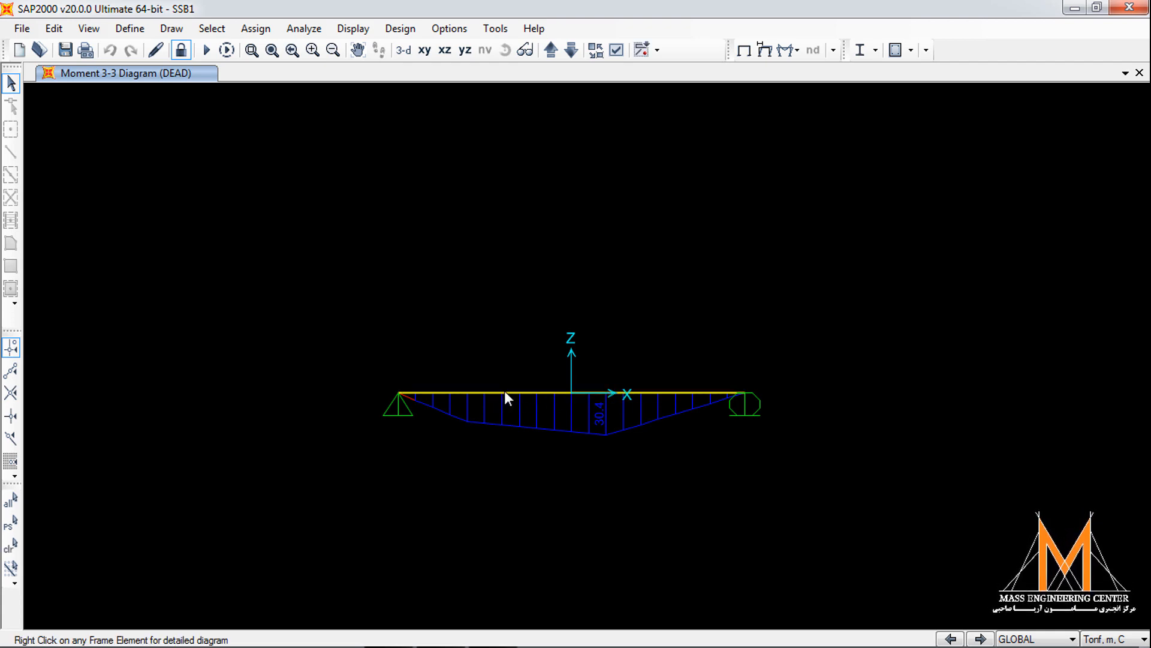
pyautogui.rightClick(505, 390)
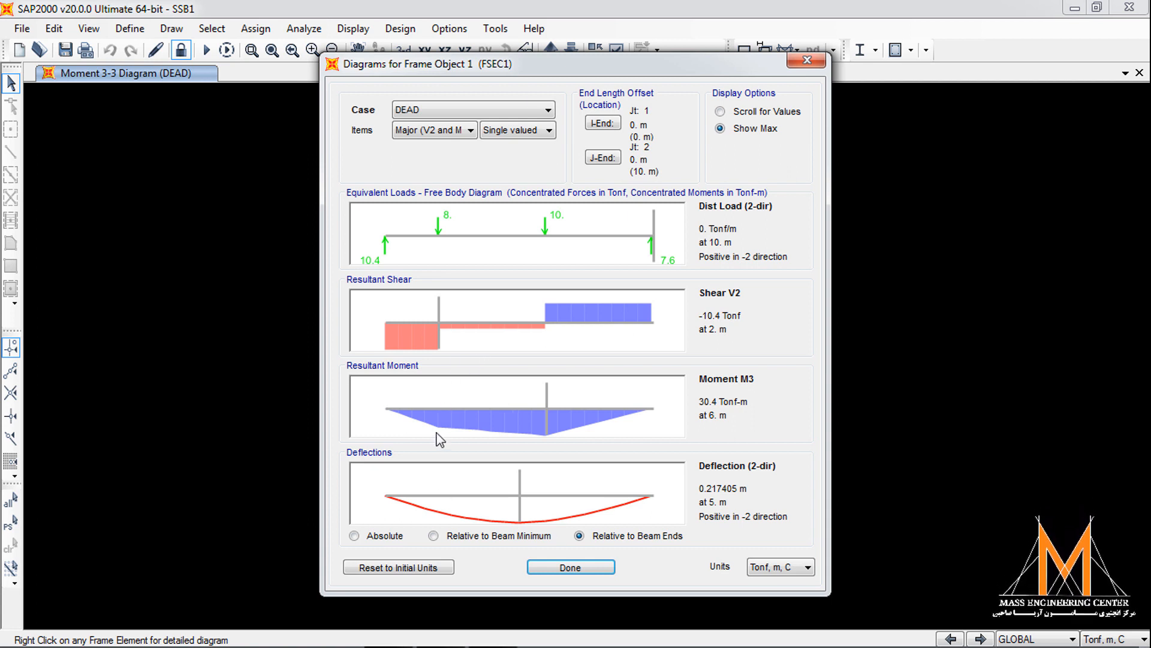
pyautogui.click(602, 123)
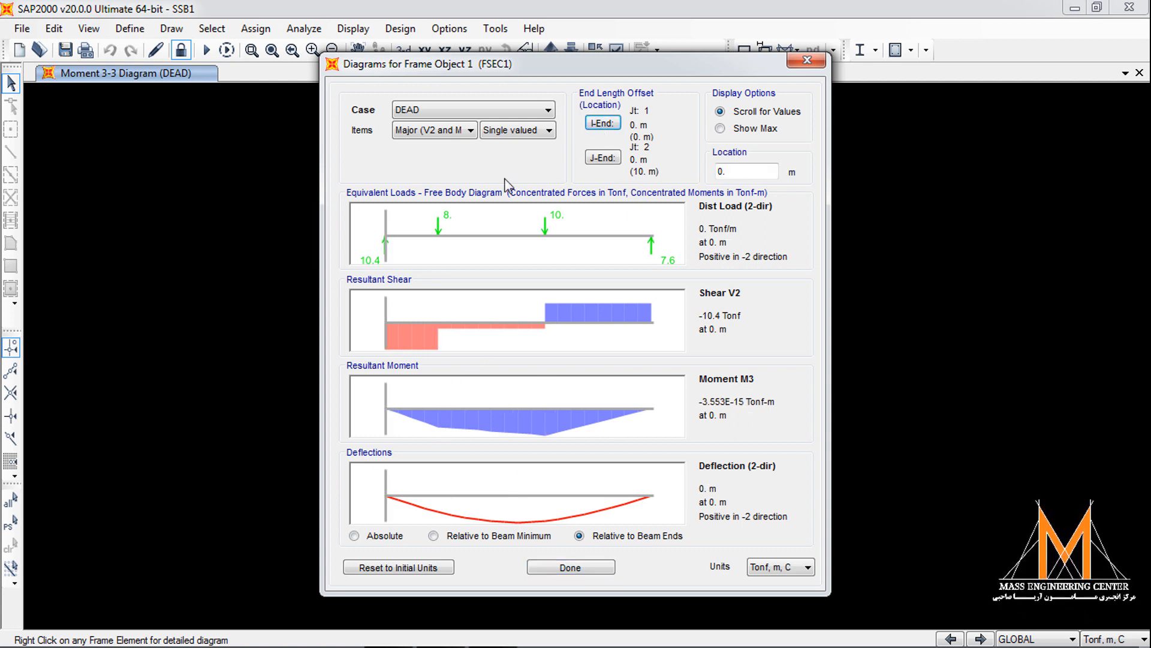
pyautogui.click(604, 157)
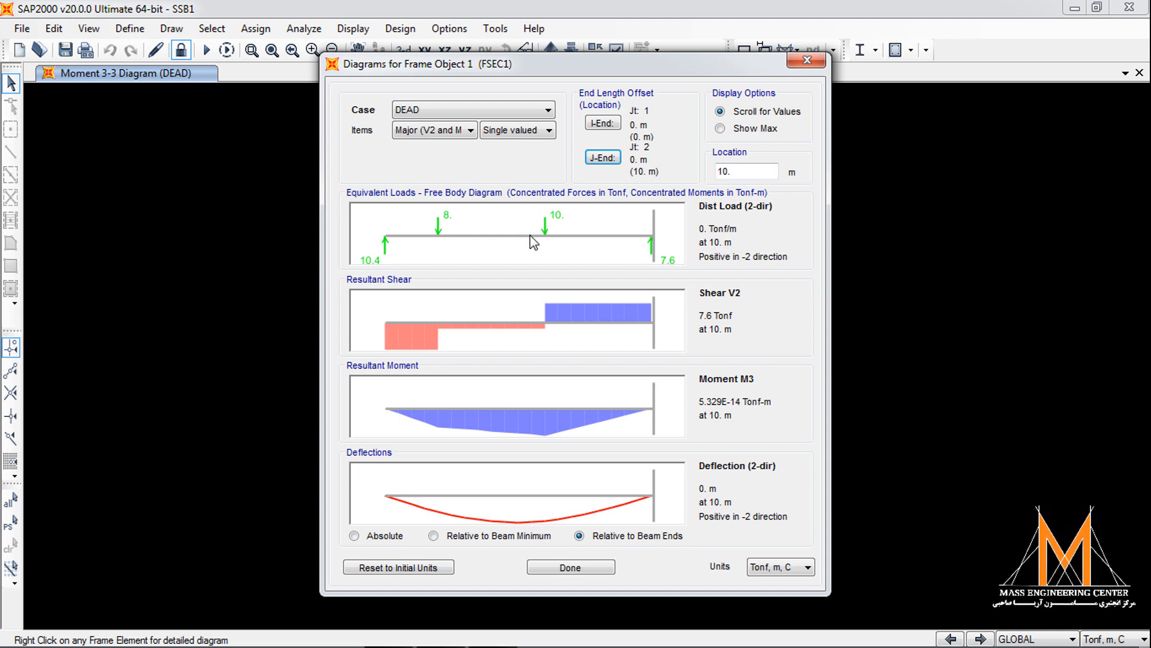
# - Examine the beam's shear, moment and deflection at locations 2 m and 6 m along its length
pyautogui.doubleClick(761, 171)
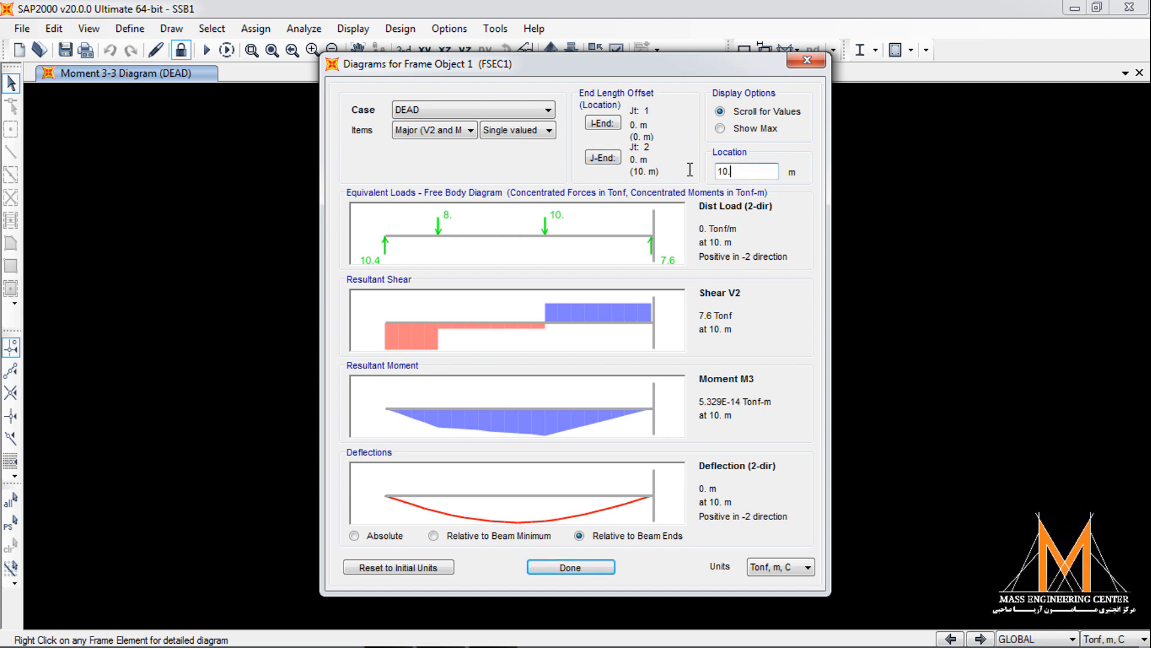
pyautogui.write('2')
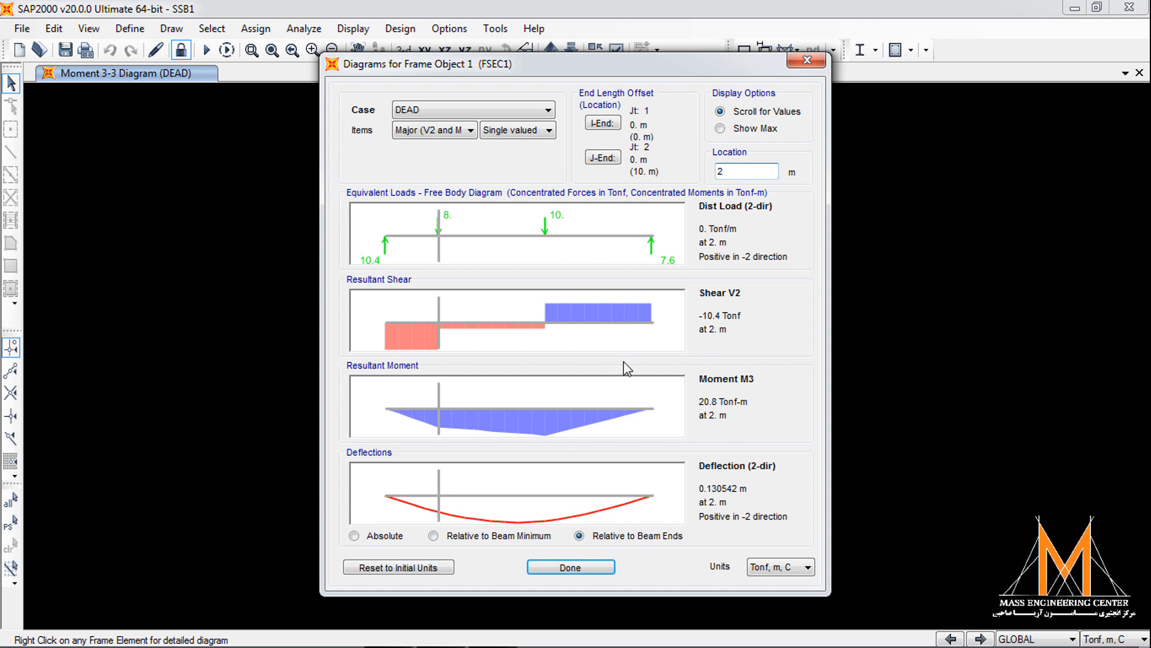
pyautogui.moveTo(747, 170); pyautogui.dragTo(714, 174)
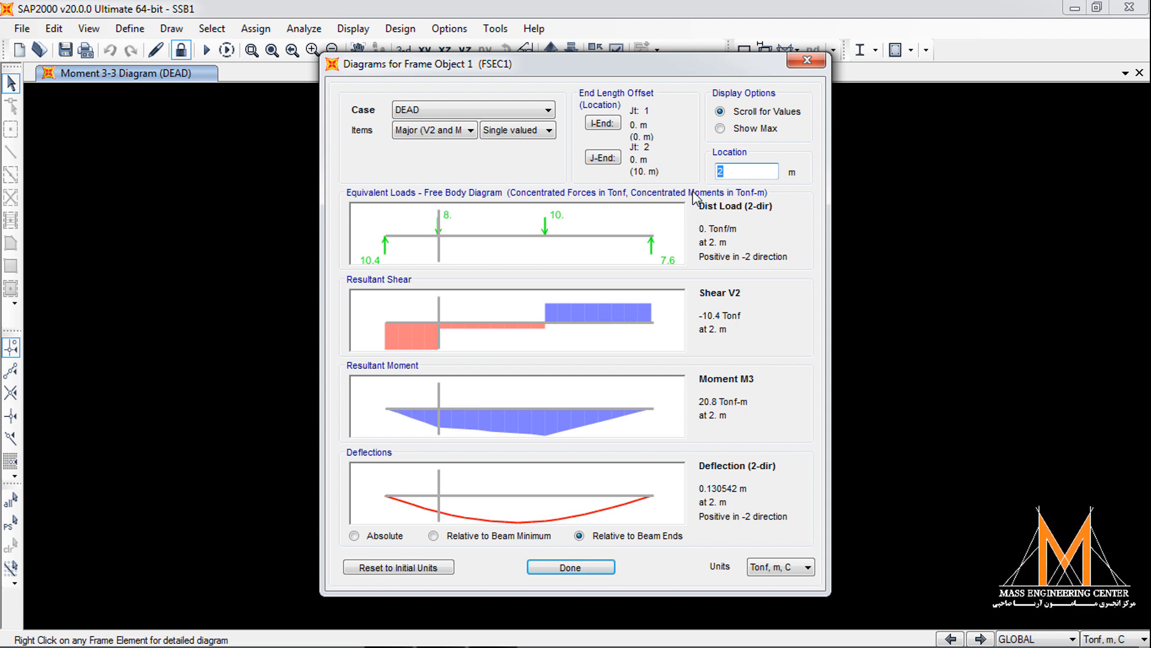
pyautogui.write('6')
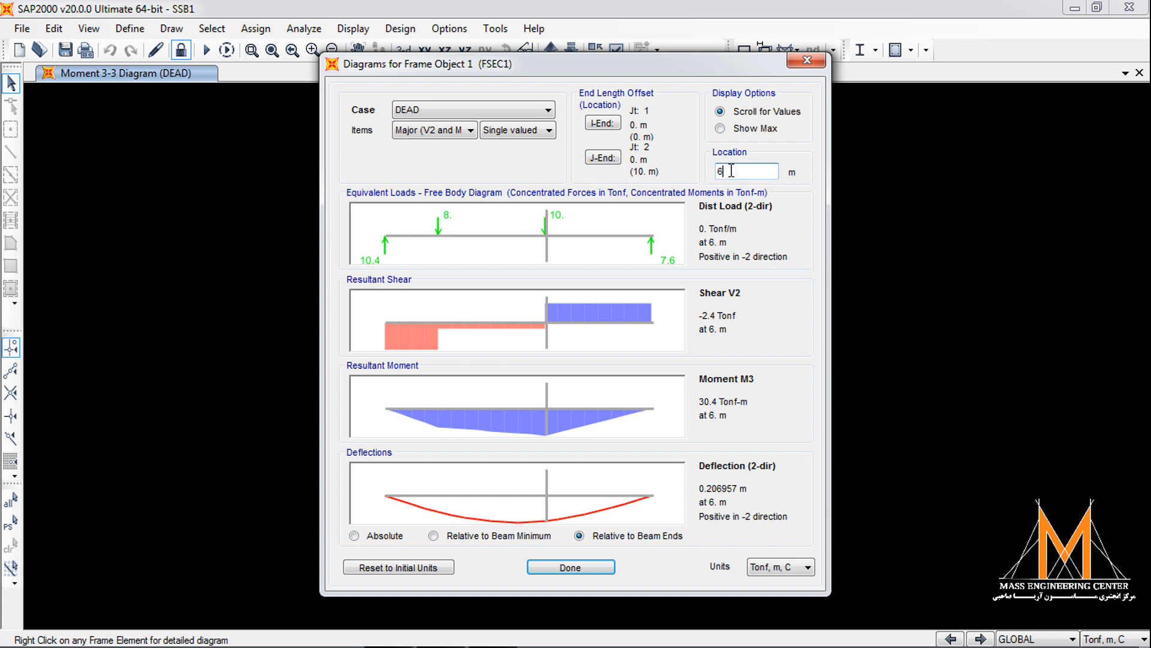
# - Switch the detailed diagrams to showing maximum values, review them and close the diagrams
pyautogui.moveTo(730, 171); pyautogui.dragTo(685, 168)
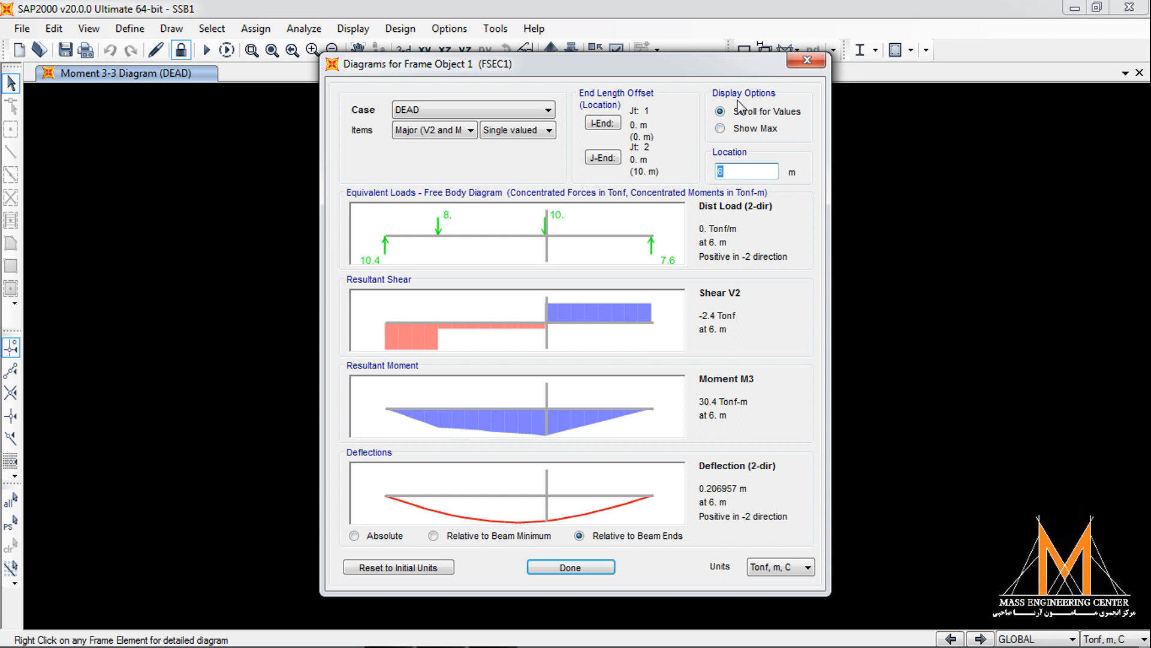
pyautogui.click(720, 129)
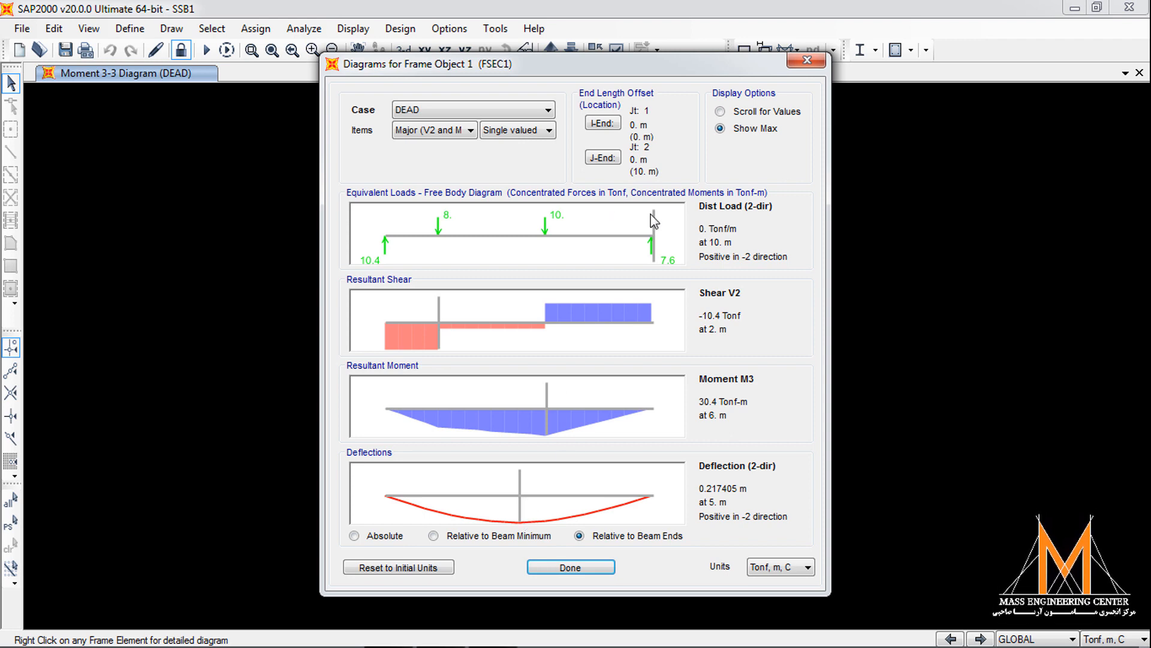
pyautogui.click(574, 566)
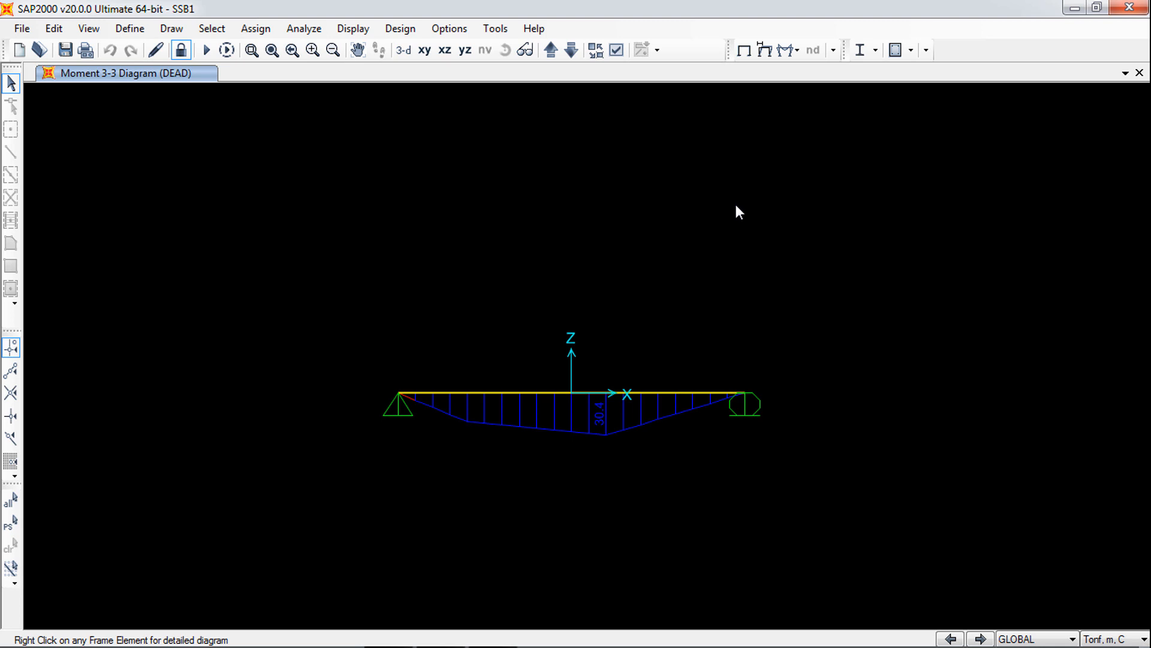
pyautogui.click(788, 57)
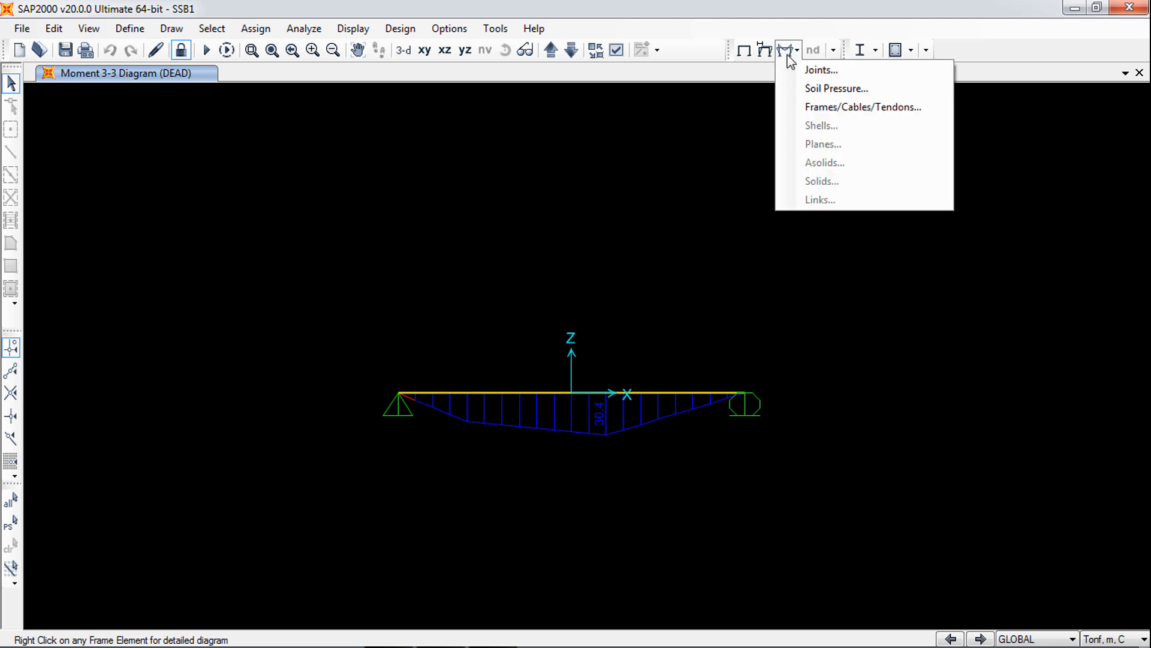
pyautogui.click(794, 70)
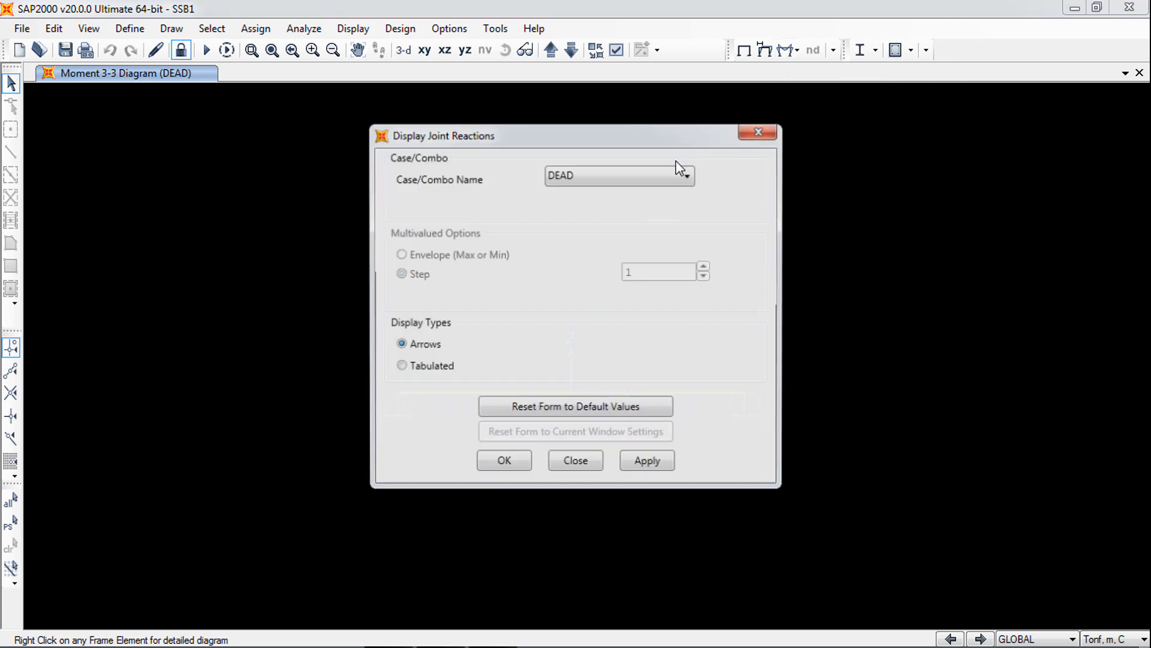
pyautogui.click(570, 462)
# - Reapply the DEAD case Moment 3-3 frame force diagram with its automatic scaling
pyautogui.click(789, 50)
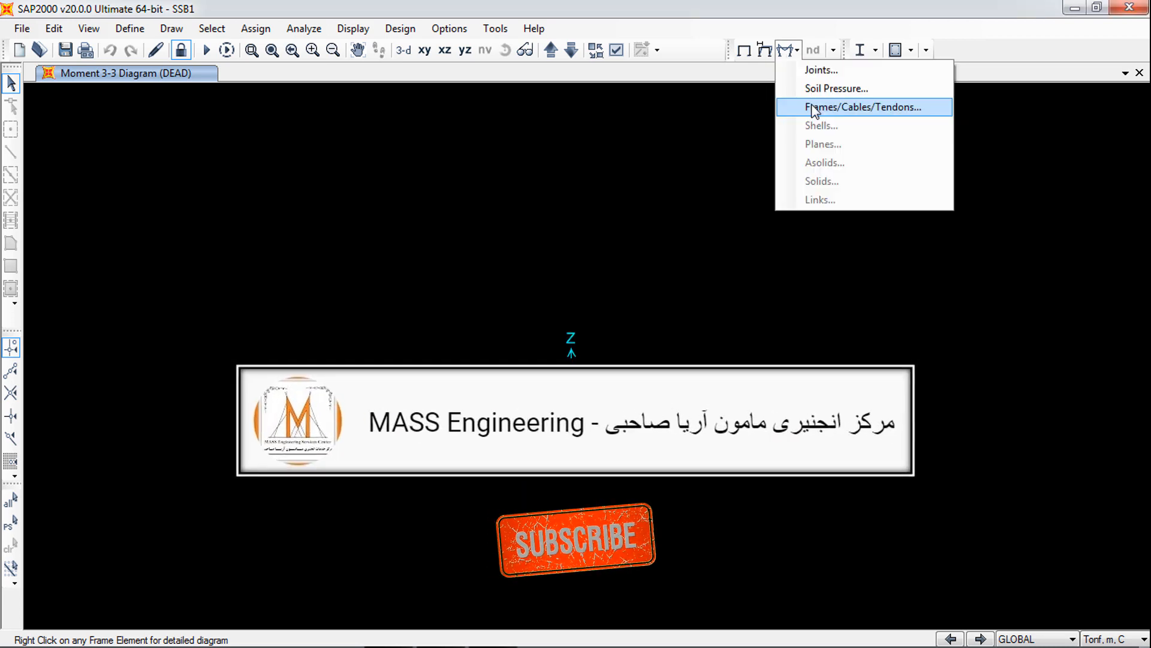
pyautogui.click(813, 108)
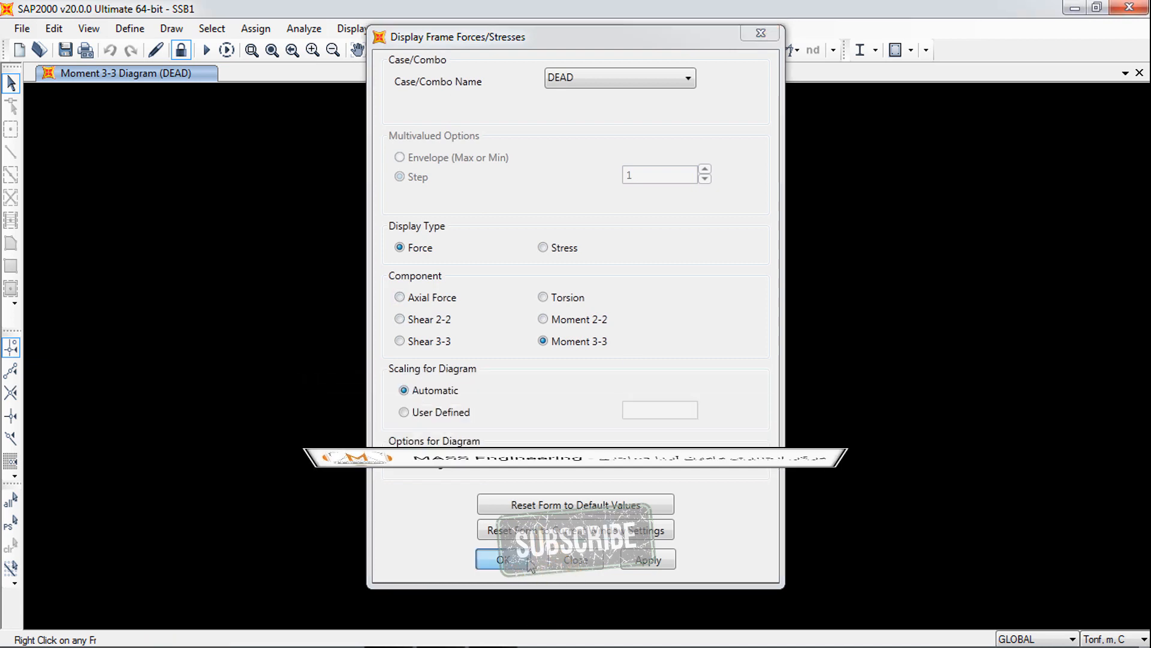
pyautogui.click(506, 561)
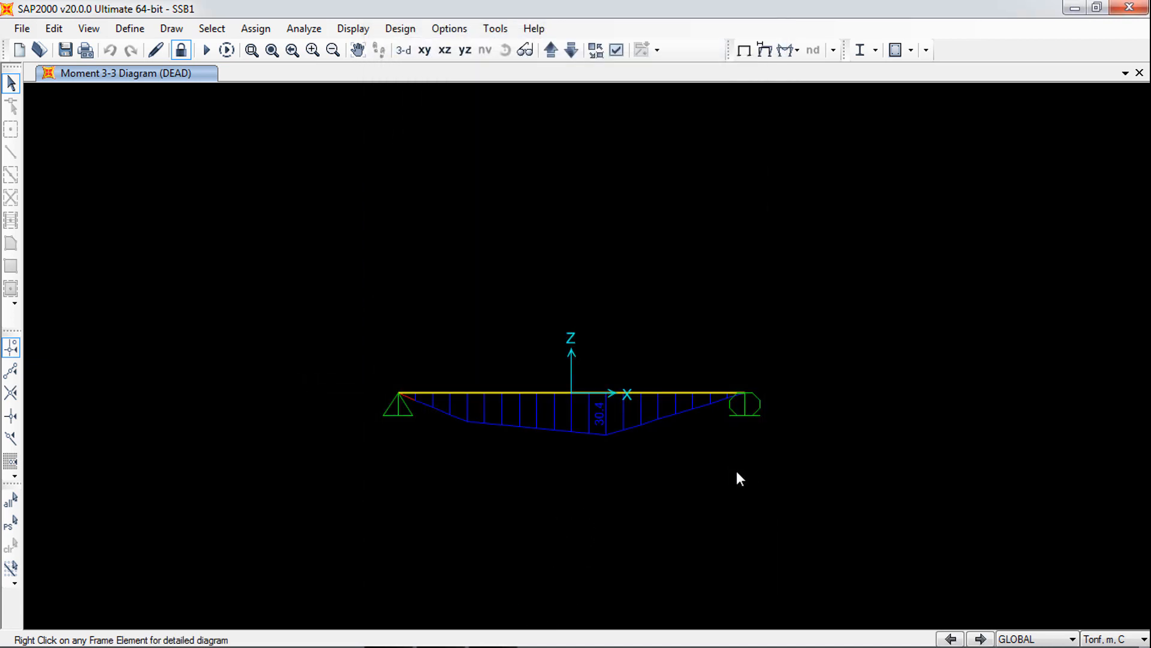